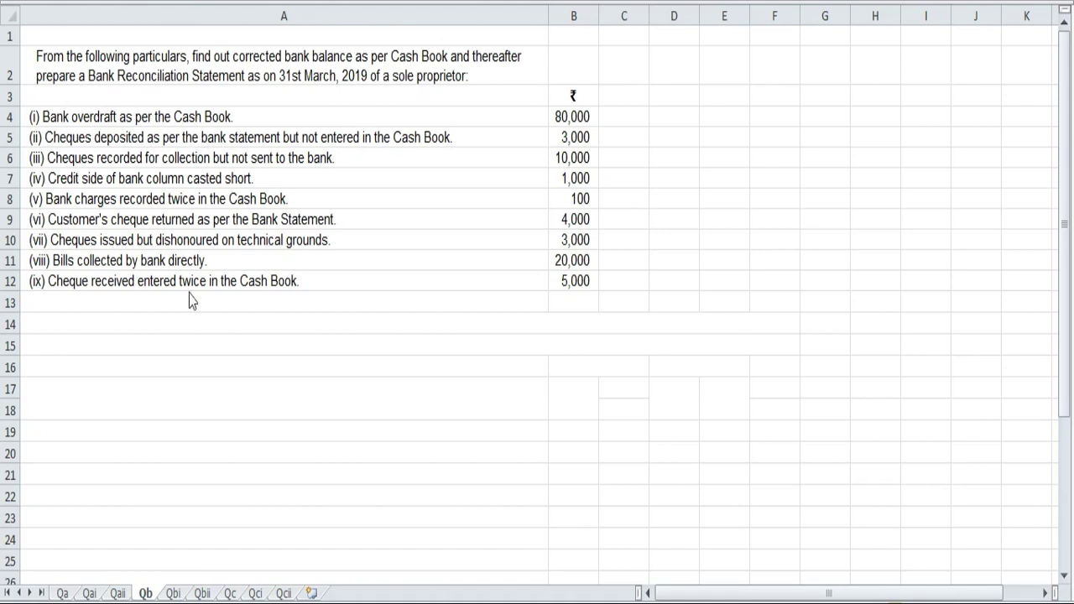
On sheet Qbi, record credit-side item (i) in row 8 as Balance b/d with a bank amount of 80,000
left_click(174, 593)
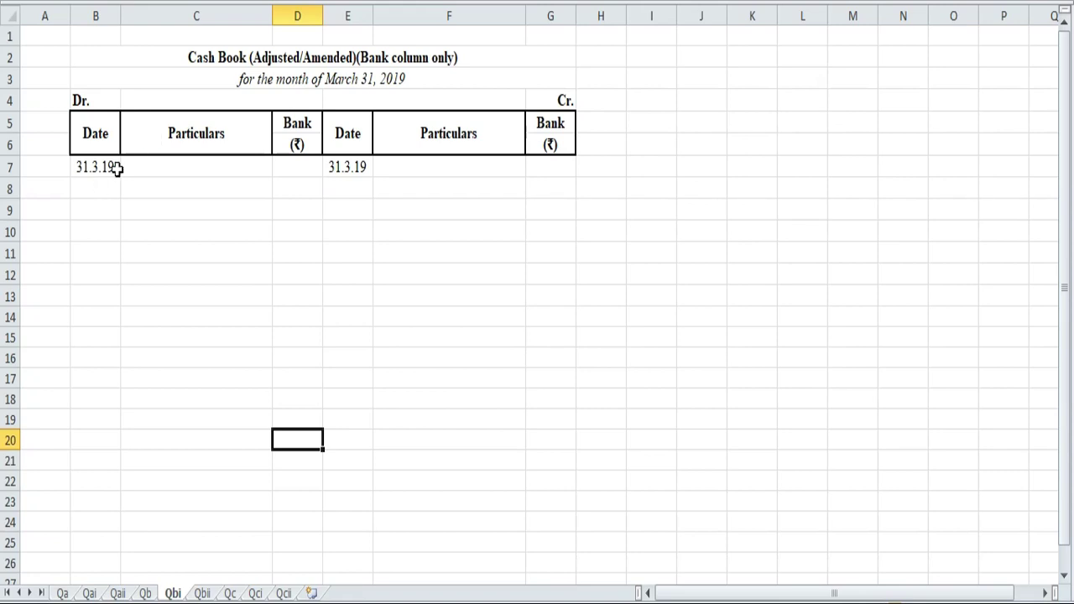
left_click(351, 189)
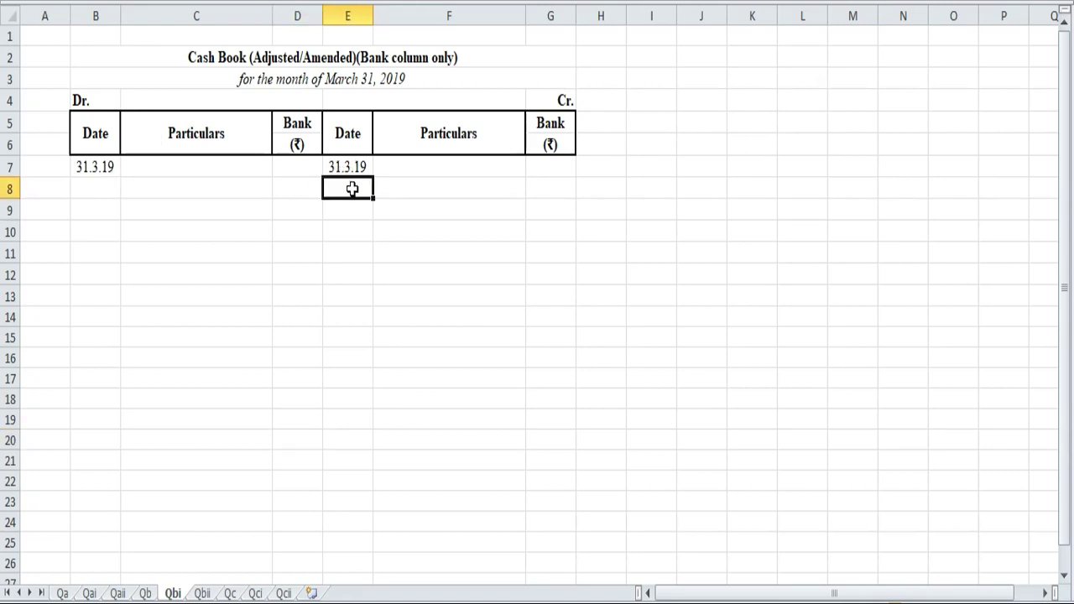
double_click(351, 189)
type("(i)")
left_click(421, 186)
type("Balan")
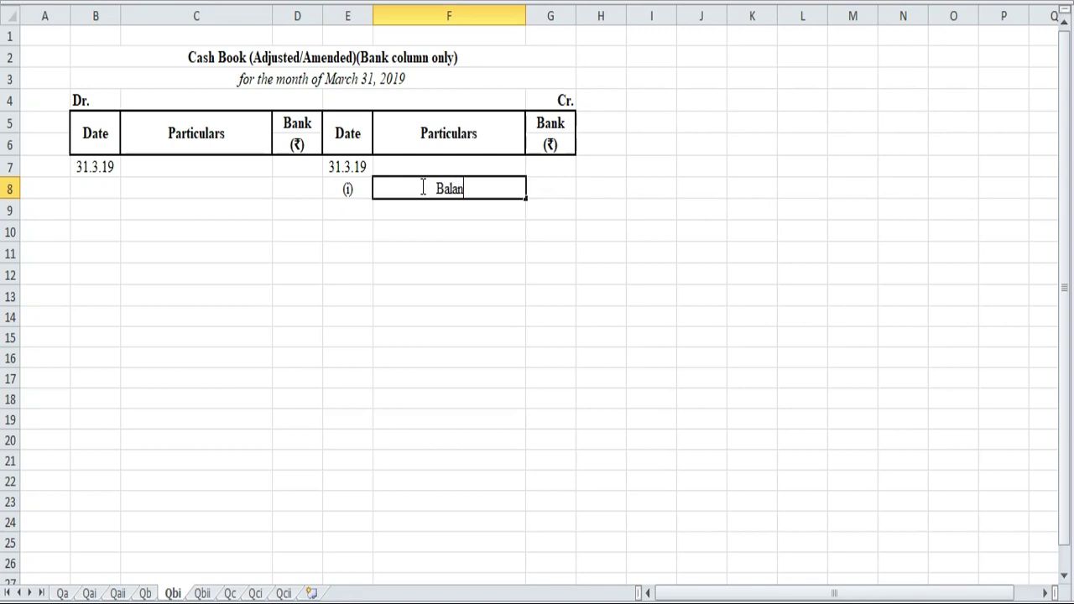
type("ce b/d")
left_click(553, 190)
type("8")
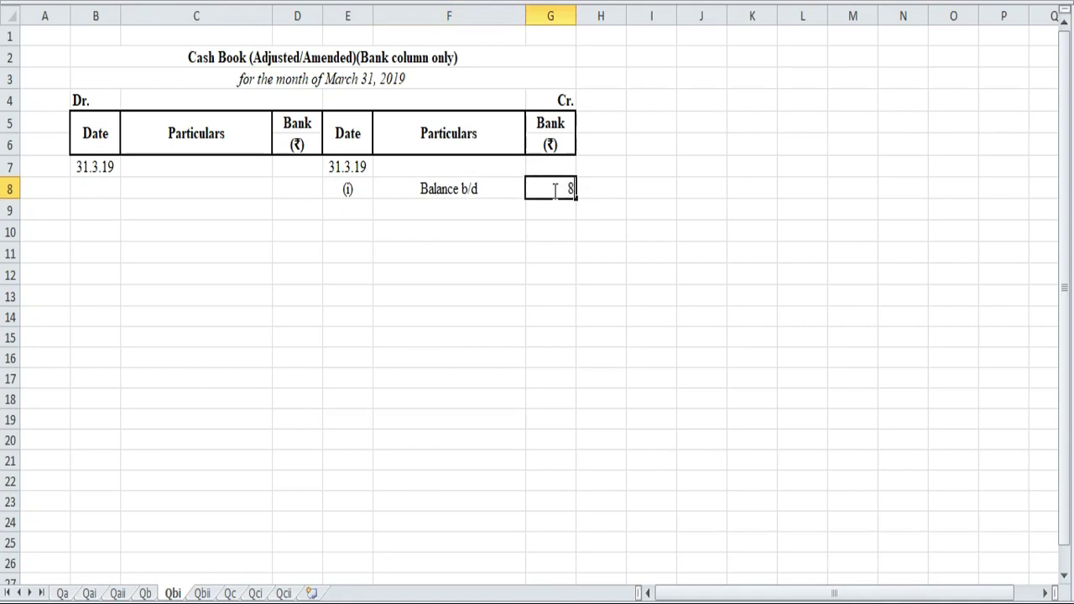
type("0,000")
Check the question on sheet Qb, then jot the scratch notes "PB" in K7 and "CB not" in K8 of Qbi
left_click(144, 593)
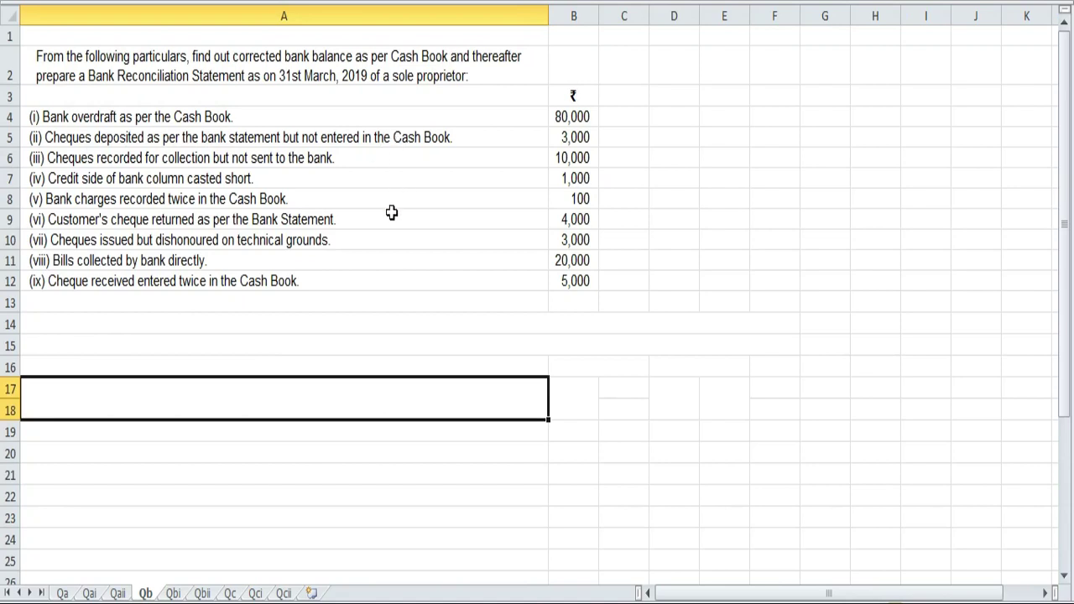
left_click(173, 593)
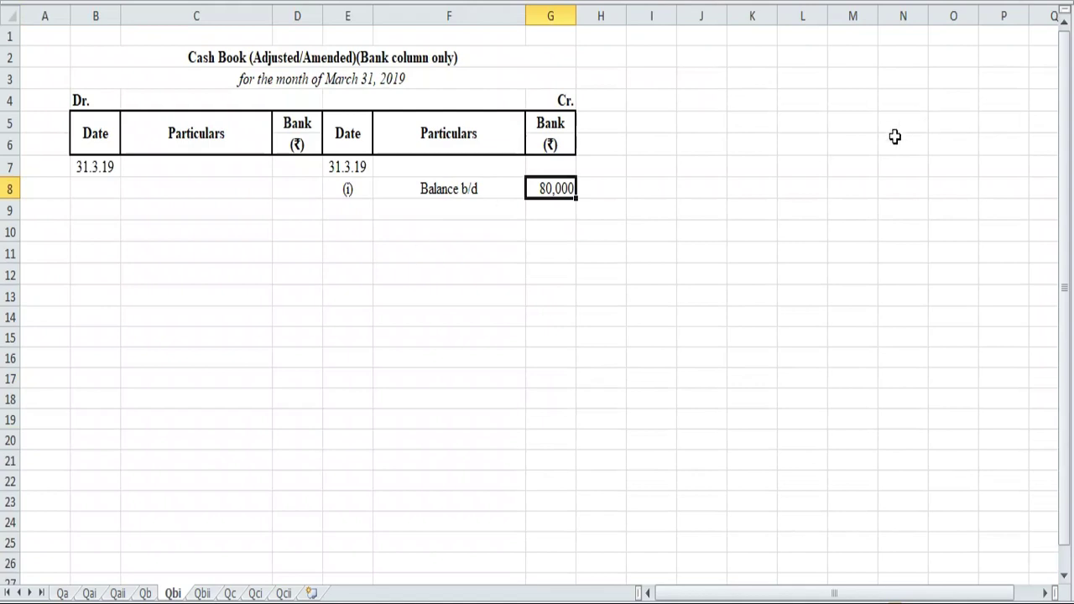
left_click(755, 165)
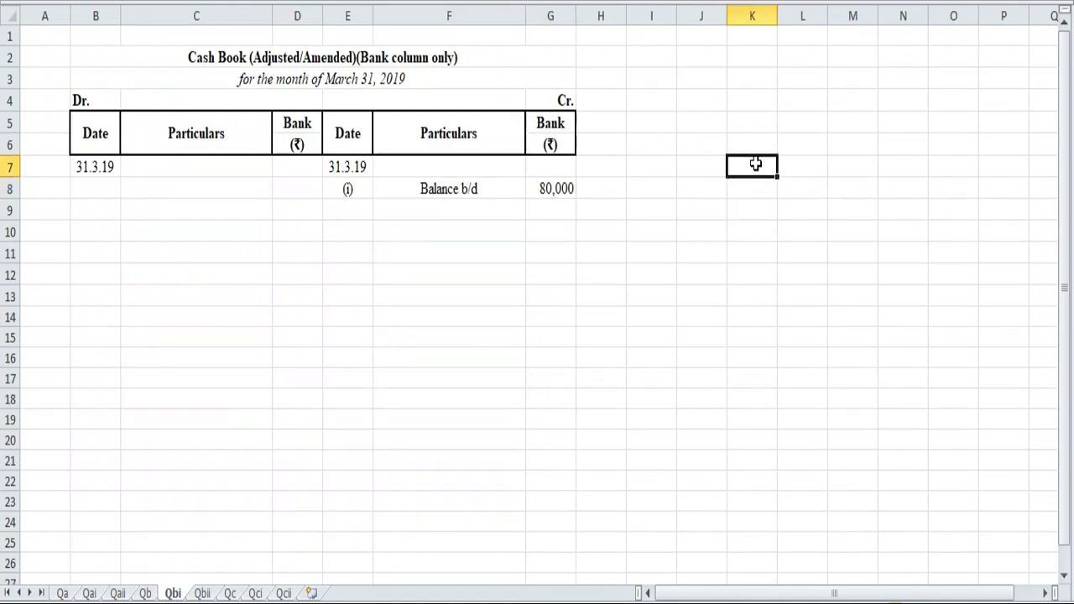
type("PB")
key("Return")
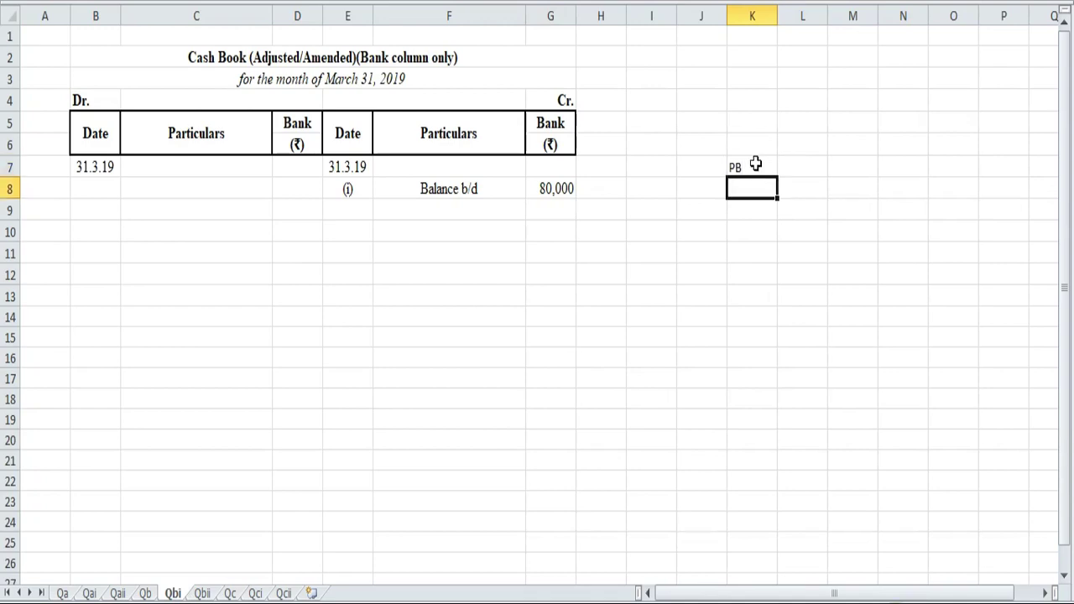
type("CB not")
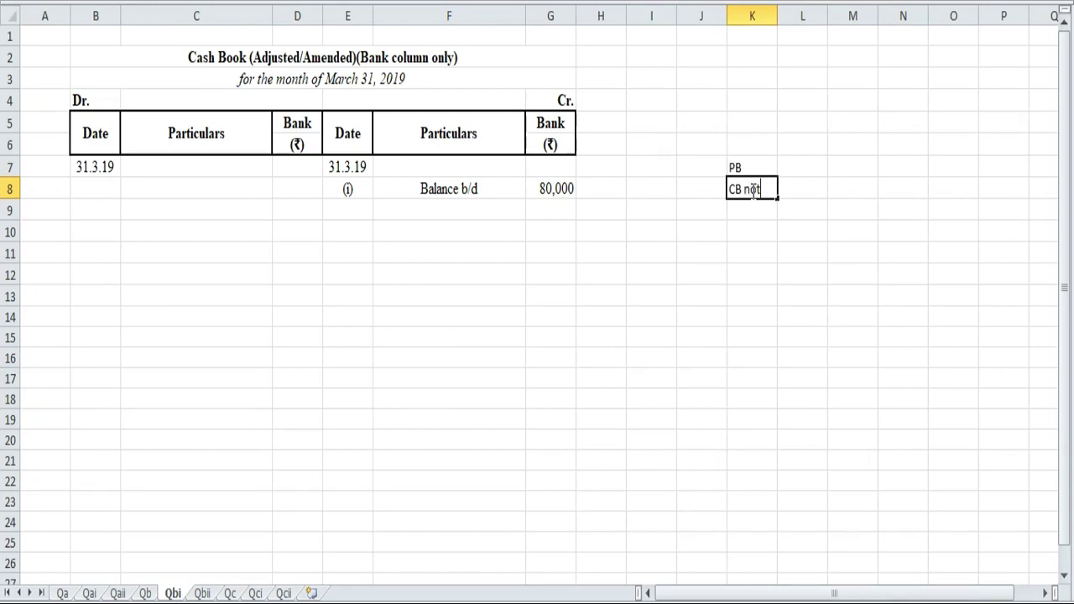
Change the scratch notes to read "PB not" in K7 and "CB" in K8
left_click(750, 168)
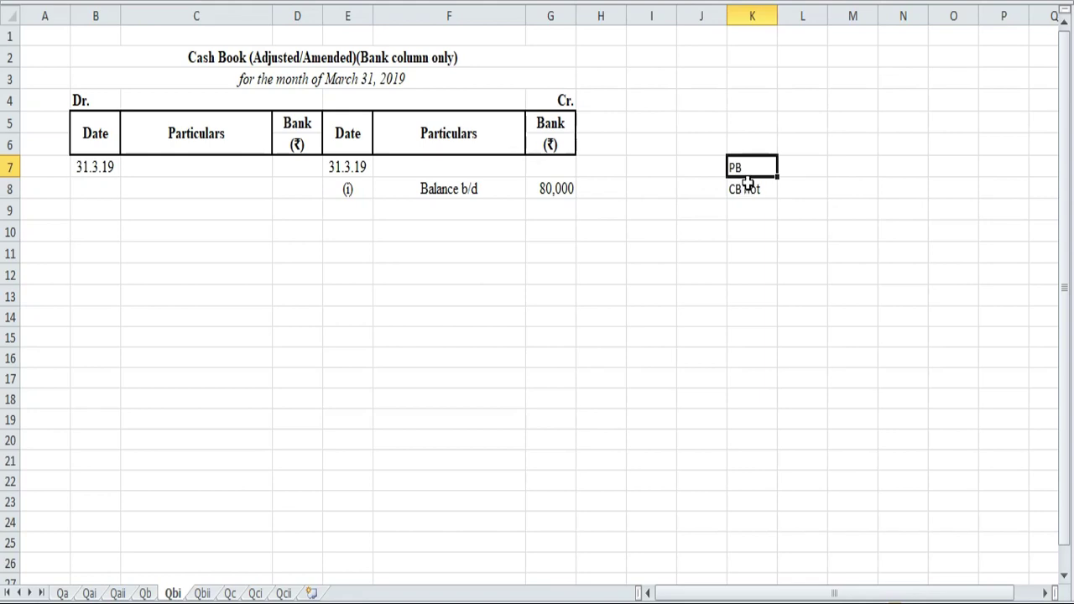
left_click(744, 189)
double_click(763, 188)
key("BackSpace")
left_click(750, 166)
type("not")
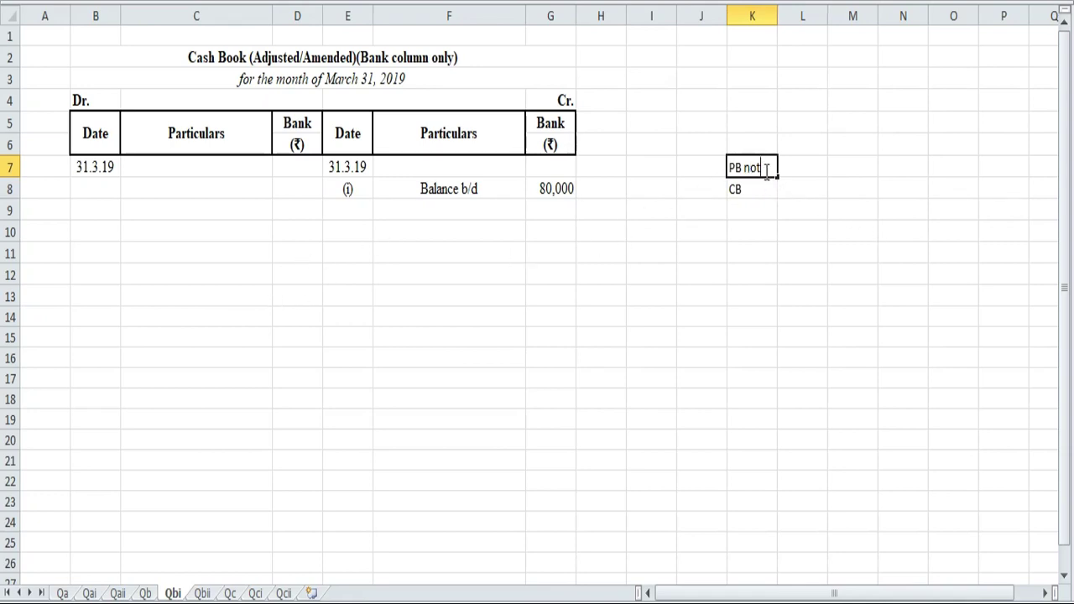
Clear the scratch notes from K7:K8
left_click(780, 248)
left_click(751, 170)
key("shift+Down")
key("Delete")
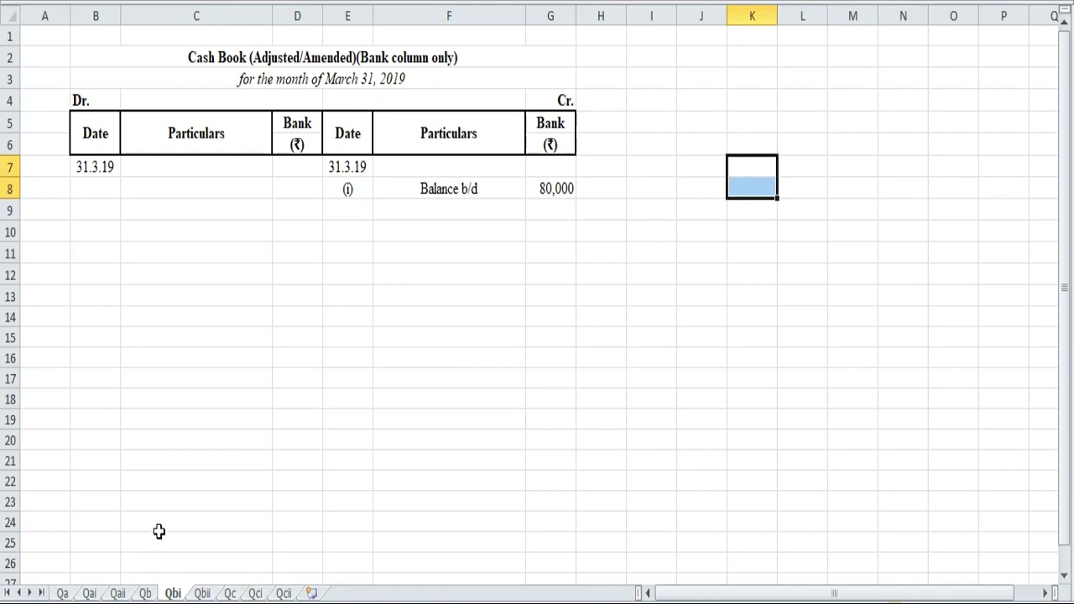
Review item (ii) on sheet Qb and enter its number (ii) in the debit-side date column, cell B8 of Qbi
left_click(149, 593)
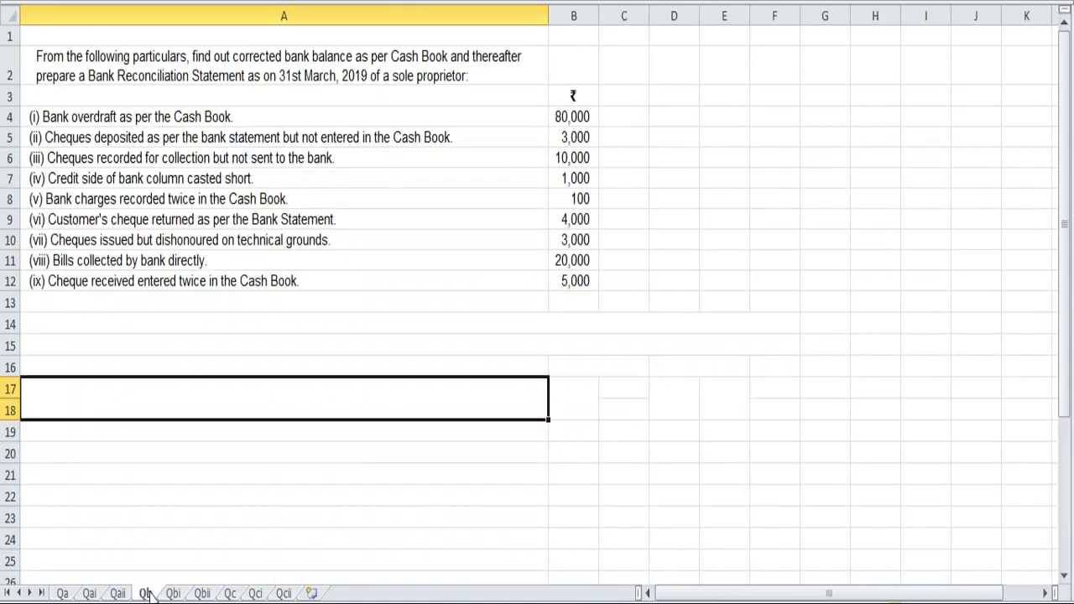
left_click(199, 144)
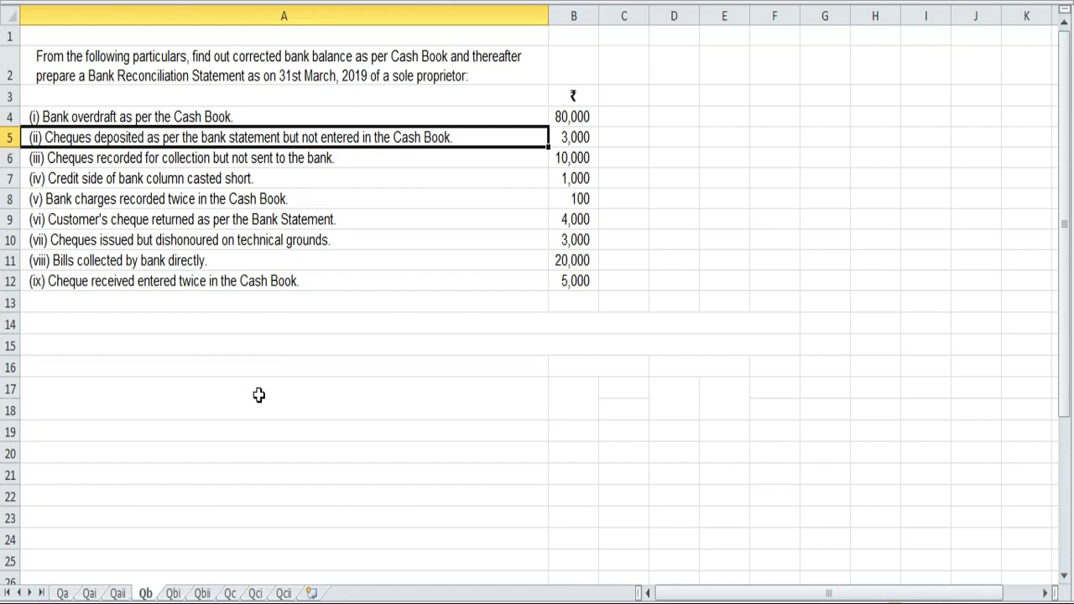
left_click(172, 593)
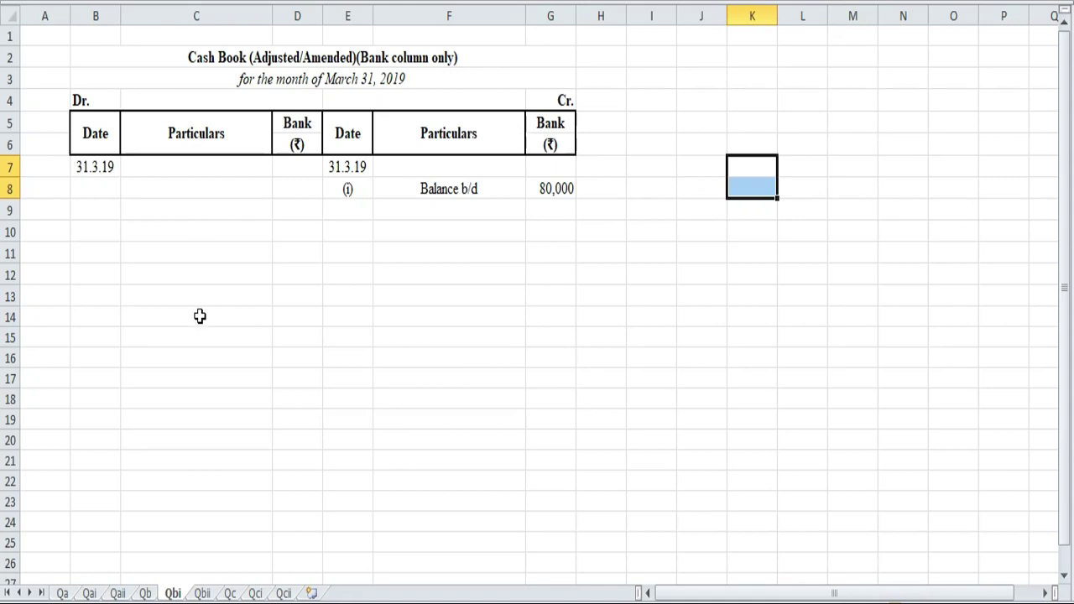
left_click(97, 189)
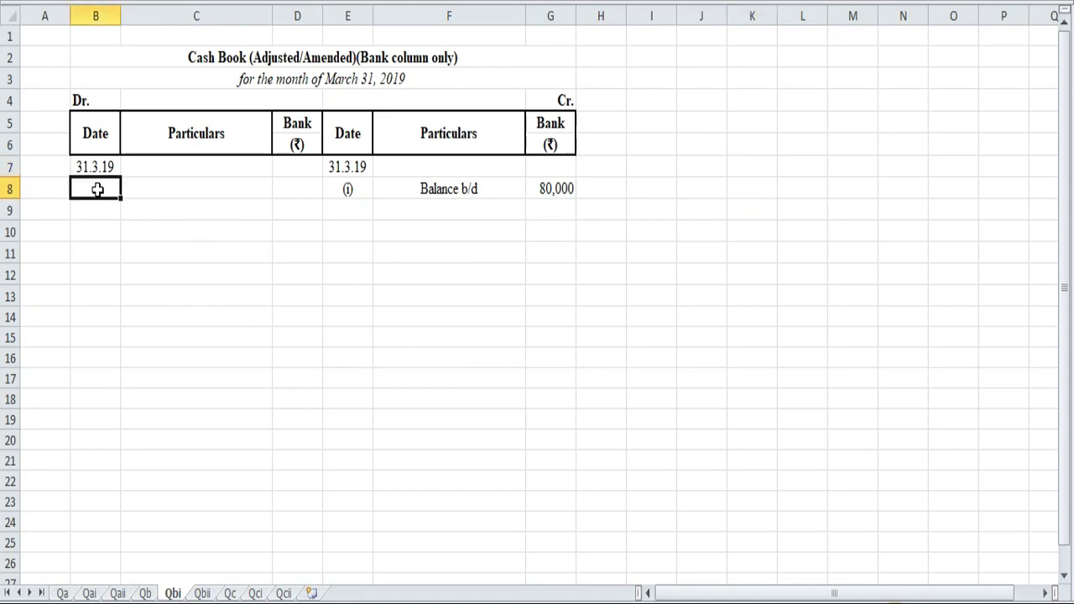
left_click(146, 593)
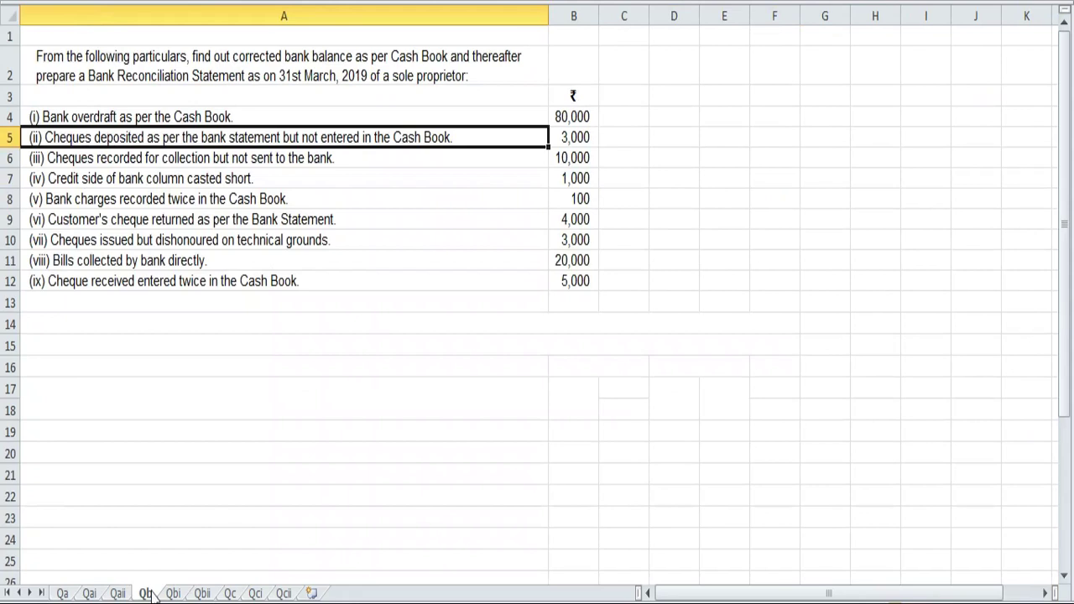
left_click(176, 594)
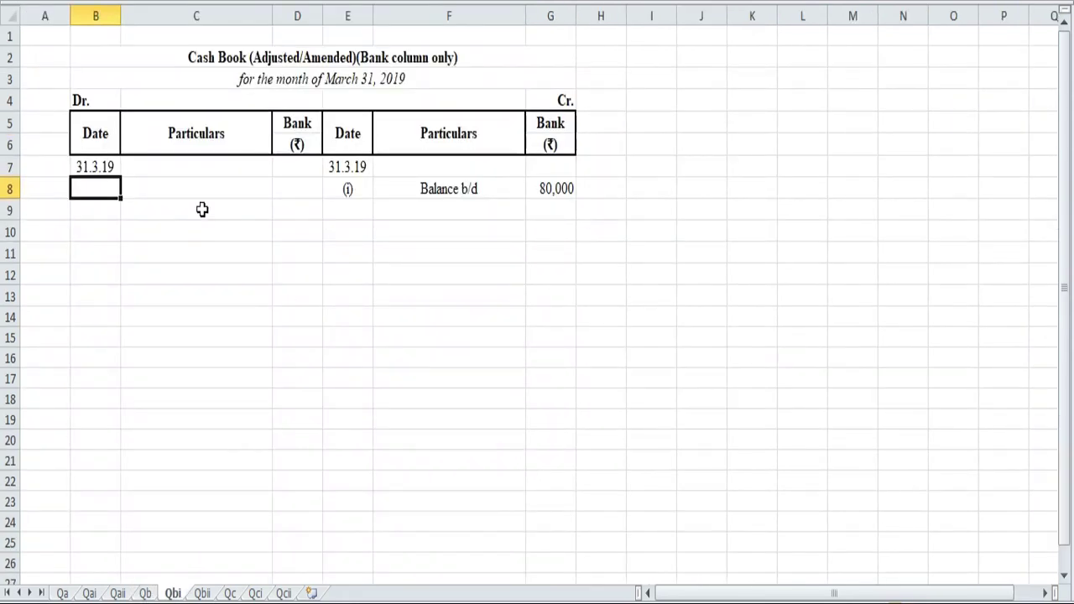
type("(ii)")
key("Tab")
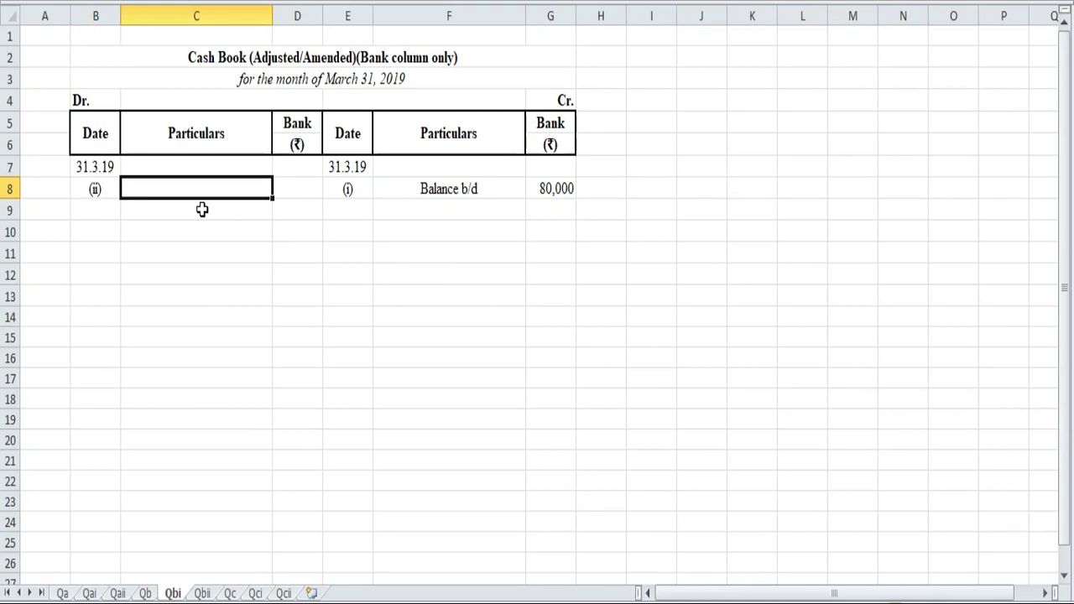
Enter "Cheques ommitted to" as the debit-side particulars in C8
type("C")
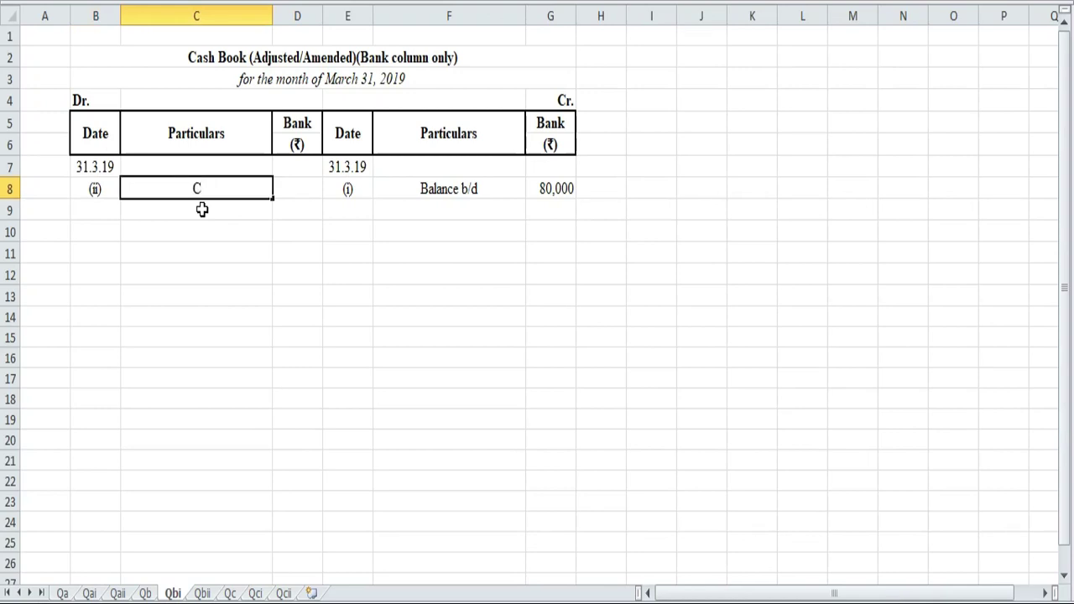
type("huques")
key("BackSpace")
key("BackSpace")
key("BackSpace")
key("BackSpace")
key("BackSpace")
type("ques ommitee")
key("BackSpace")
key("BackSpace")
type("ted")
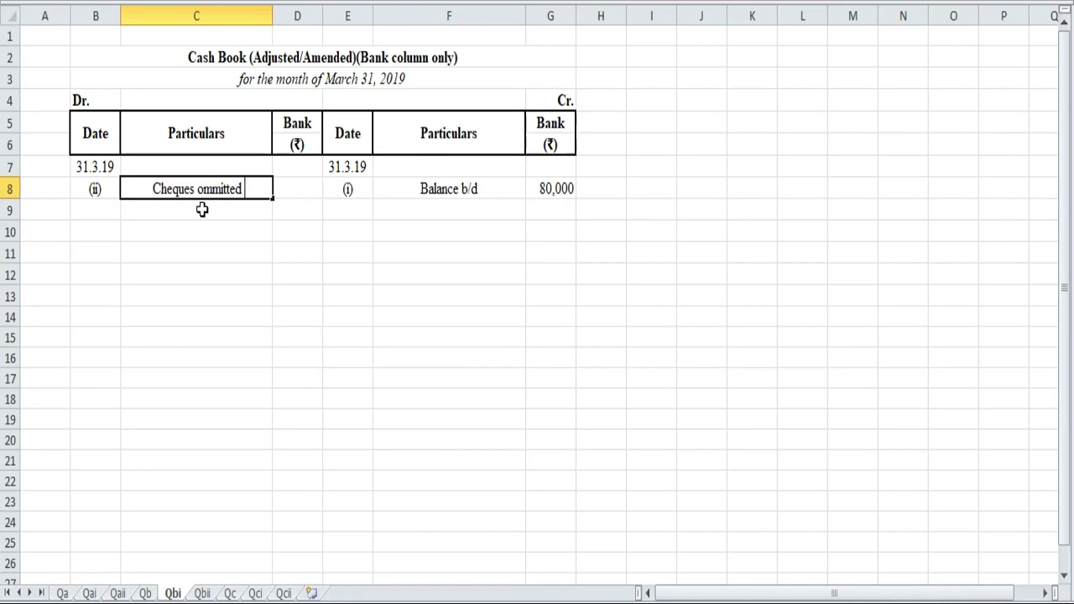
type(" to")
Continue the item (ii) particulars with "be entered" in C9 and enter its bank amount of 3,000 in D9
left_click(202, 210)
type("be entered")
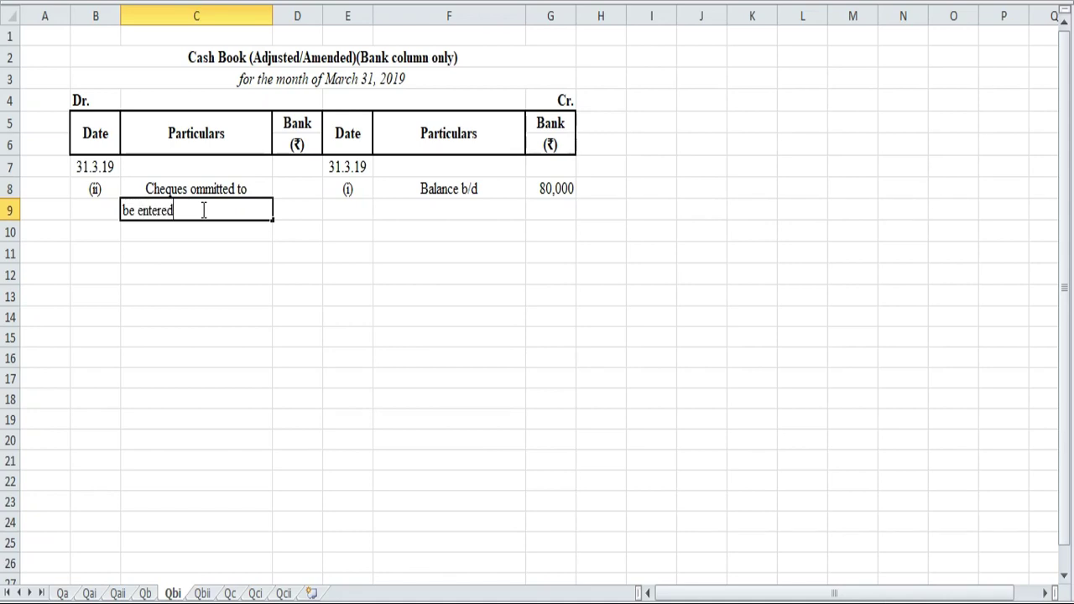
left_click(297, 211)
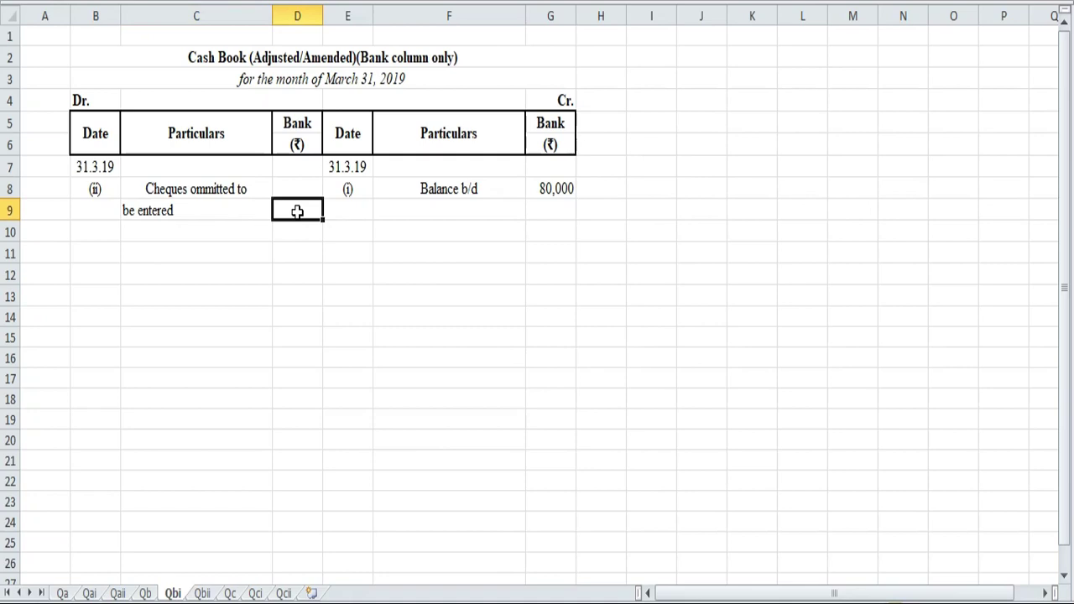
type("3,000")
key("ctrl+Return")
Review items (iii) and (iv) on sheet Qb and enter the number (iv) in the credit-side date column, cell E9 of Qbi
left_click(145, 593)
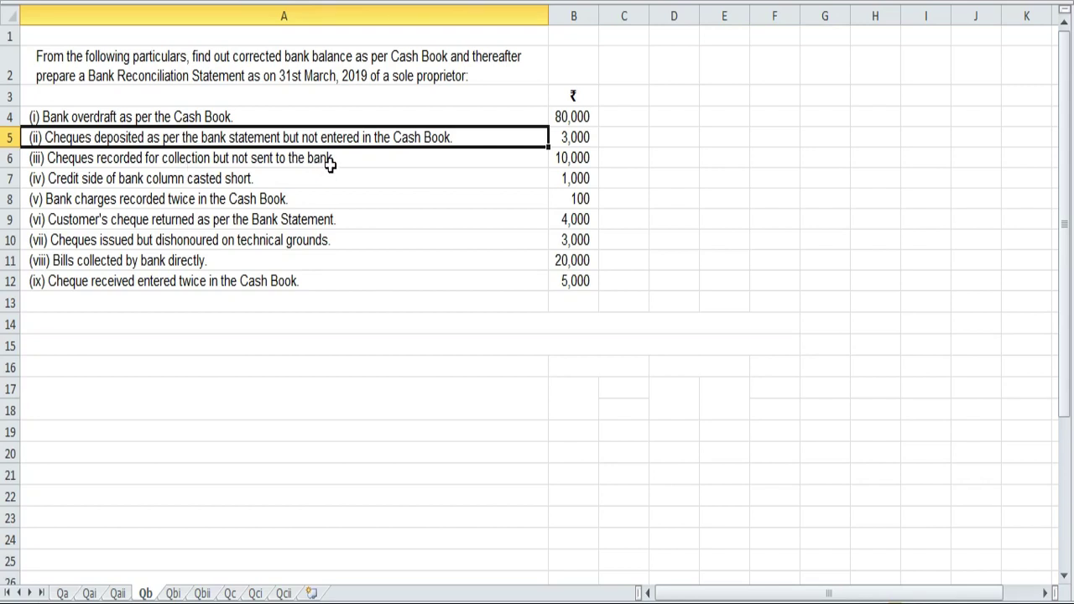
left_click(266, 159)
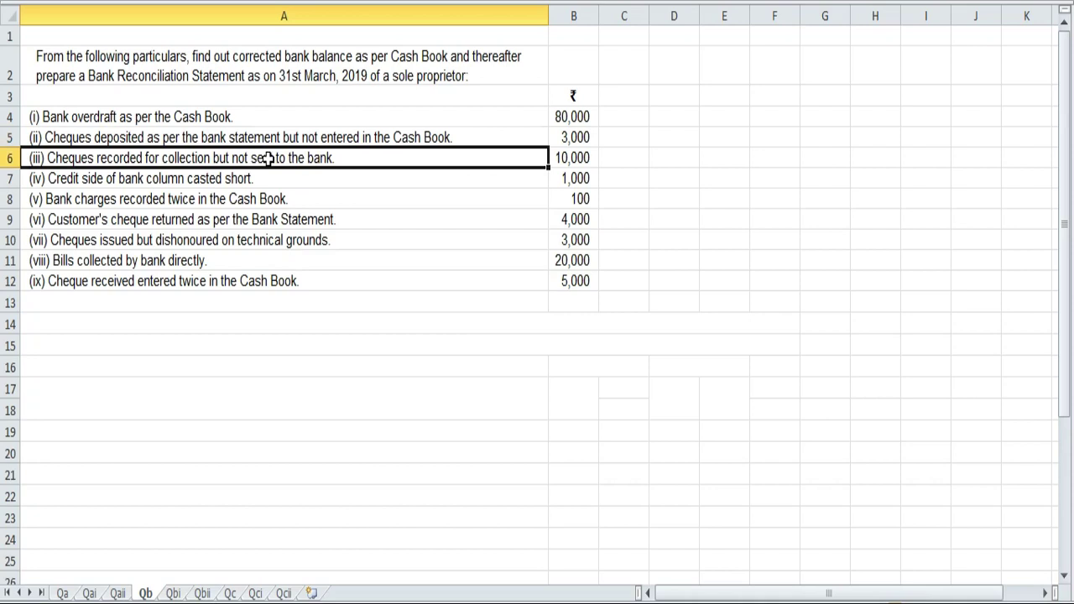
left_click(228, 184)
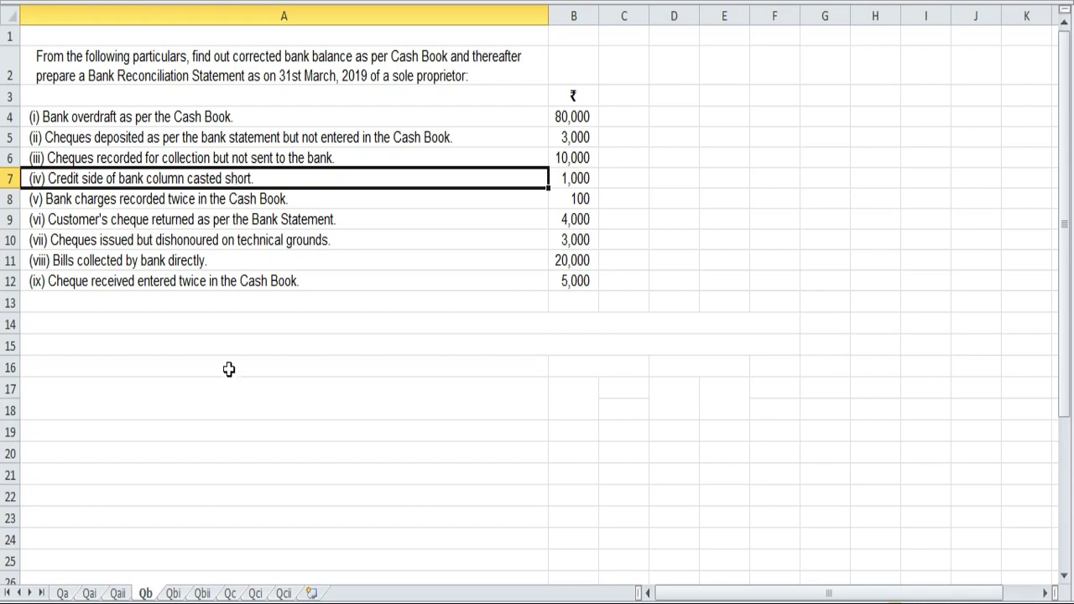
left_click(178, 593)
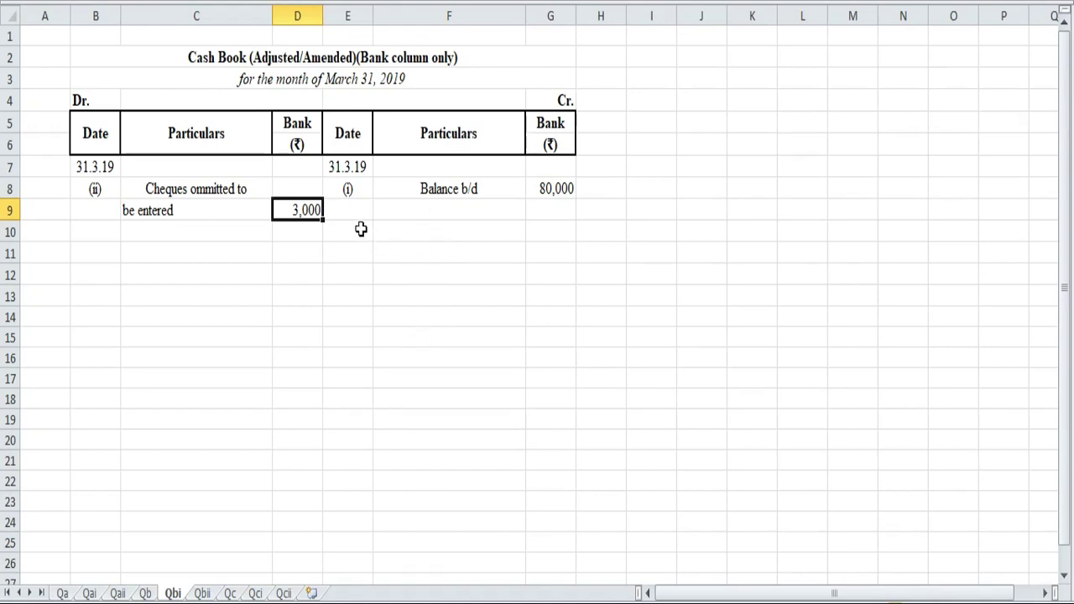
left_click(145, 593)
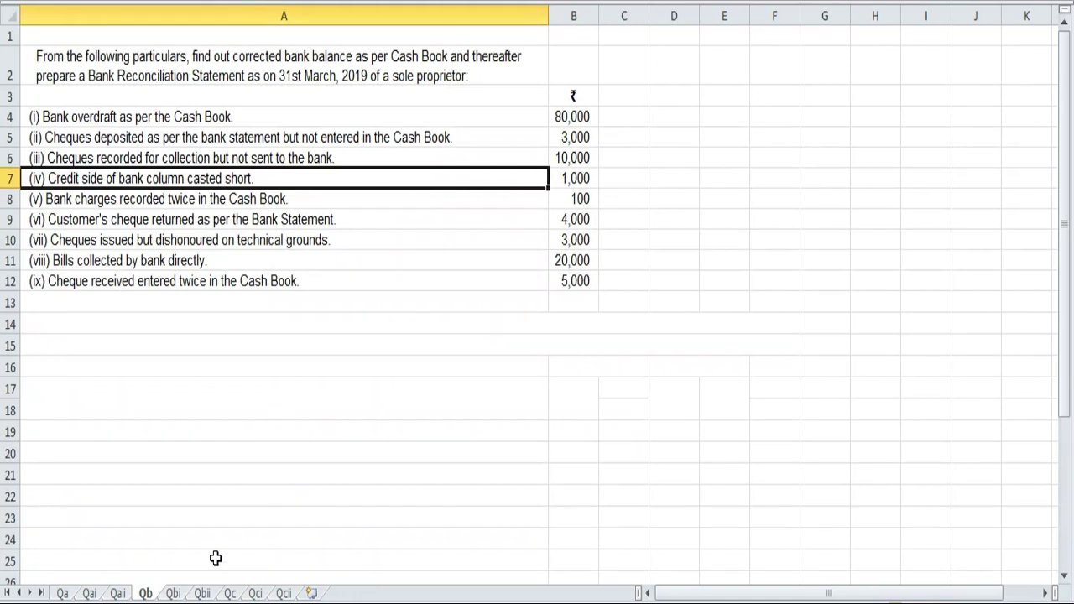
left_click(173, 593)
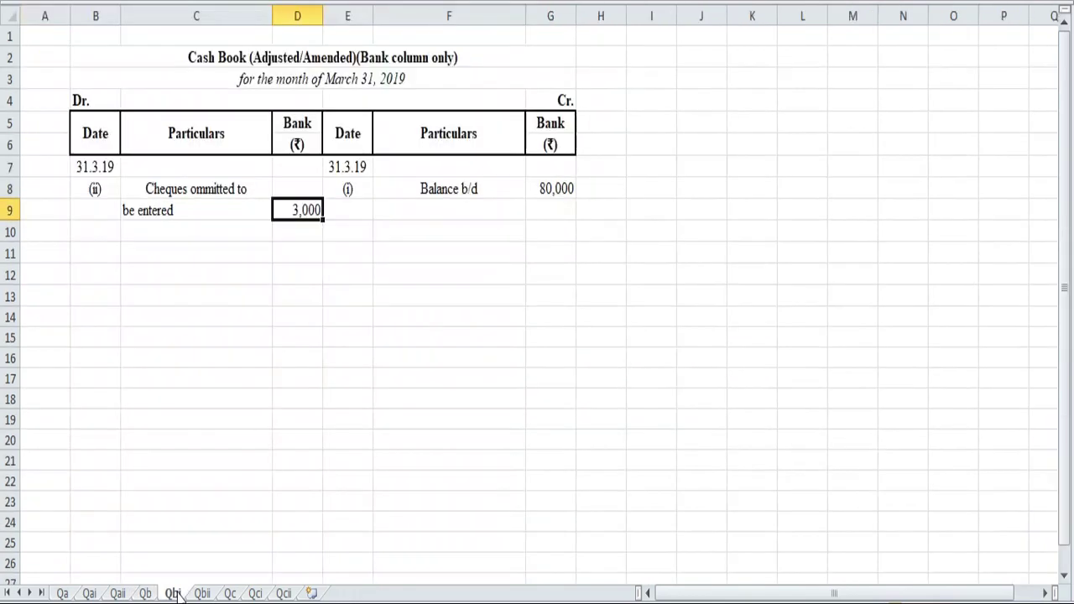
left_click(361, 213)
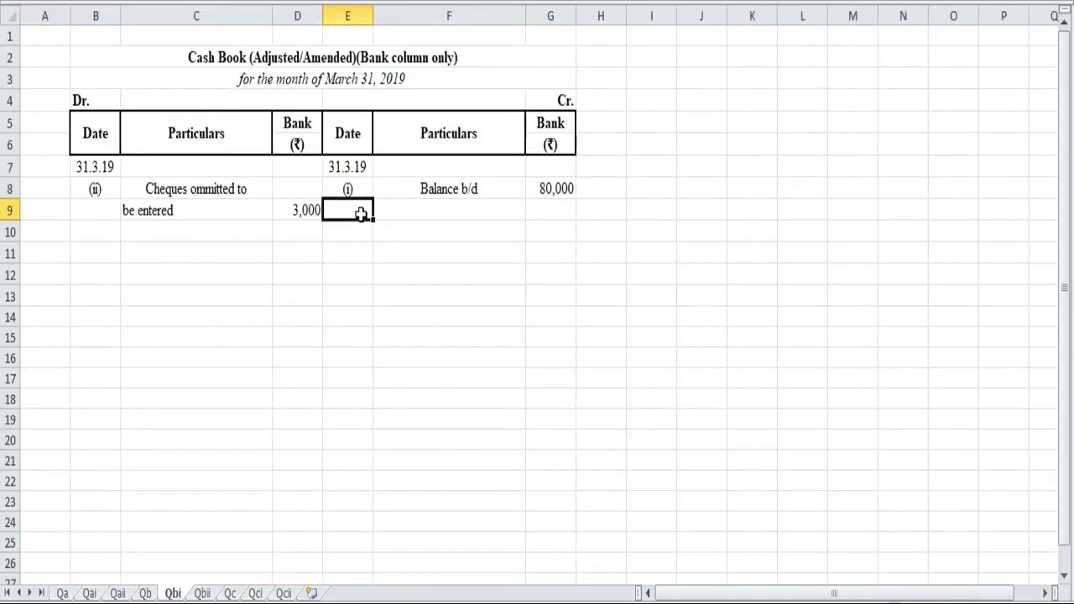
left_click(145, 593)
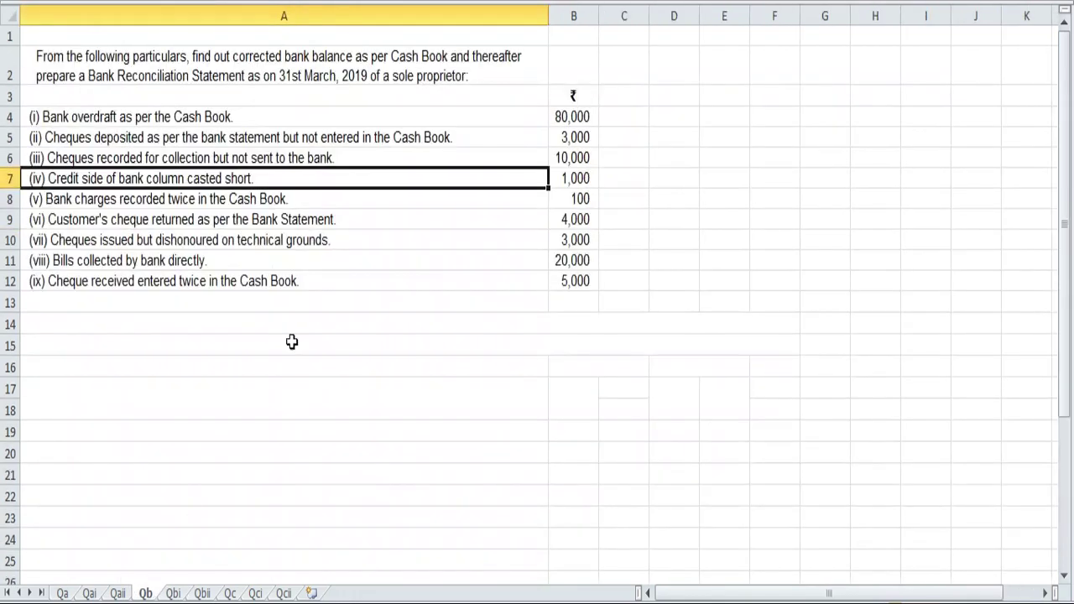
left_click(173, 593)
type("(iv")
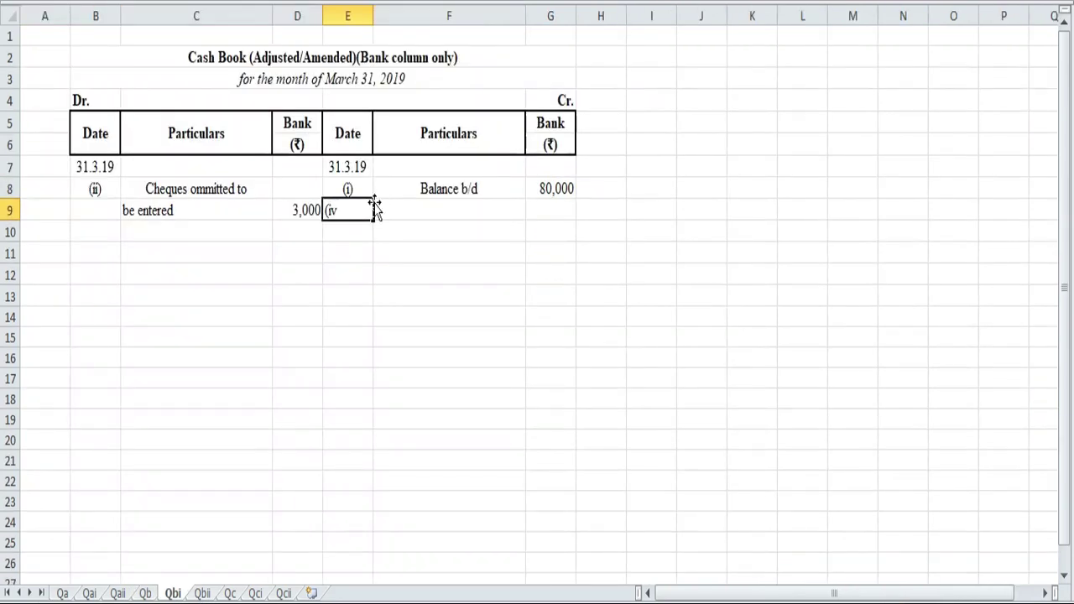
type(")")
Complete credit-side item (iv) with the particulars "Credit side undercasted" in F9 and the amount 1,000 in G9
left_click(428, 206)
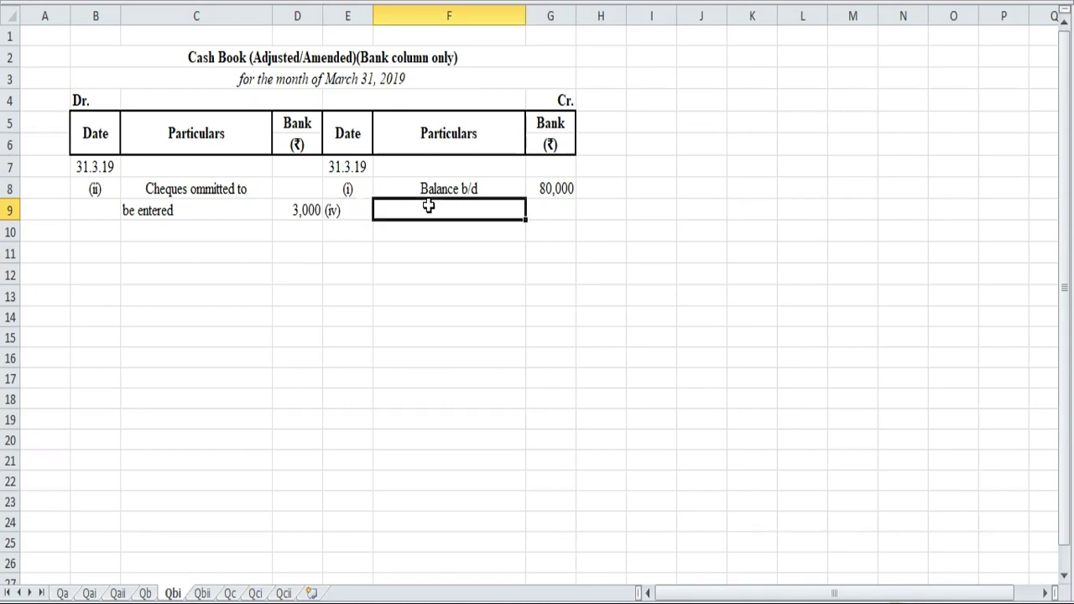
type("Credit side undercasted")
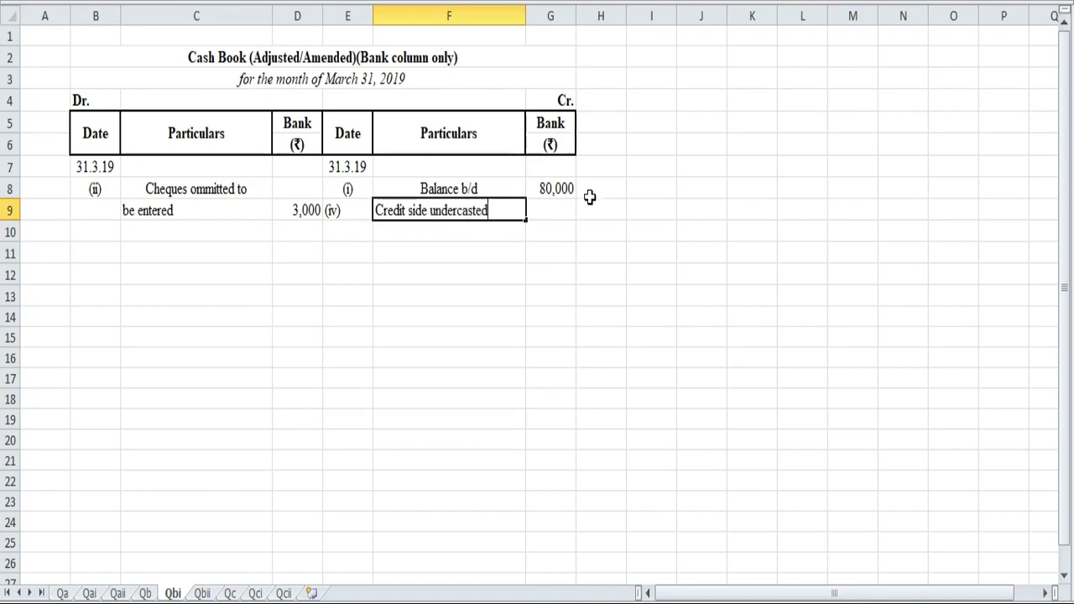
left_click(551, 218)
type("1,000")
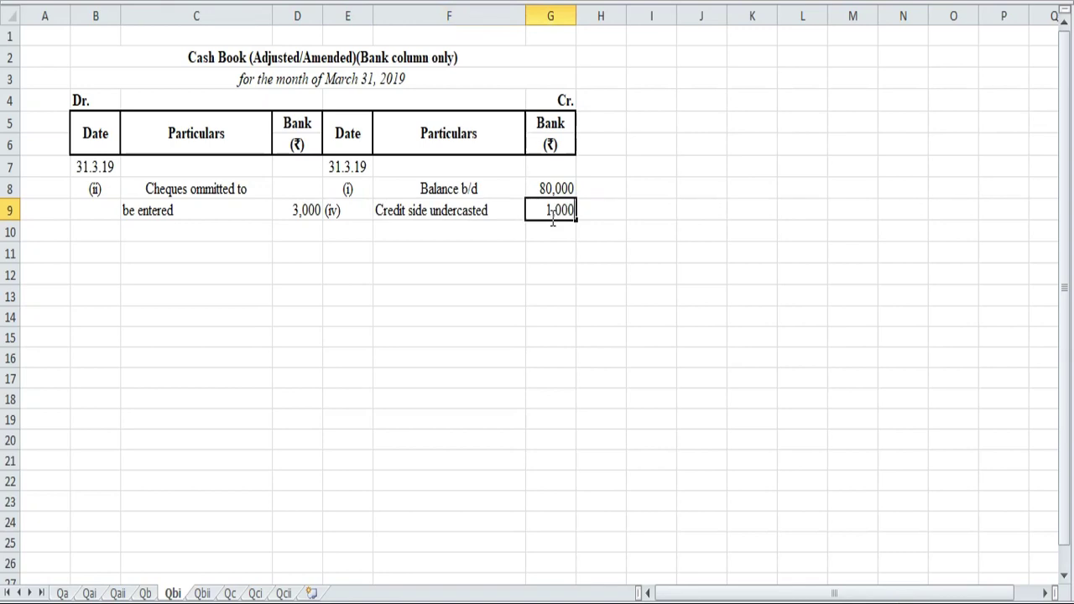
Review item (v) on sheet Qb and note the doubled bank charge as 100 in cells I10 and I11 of Qbi
left_click(145, 593)
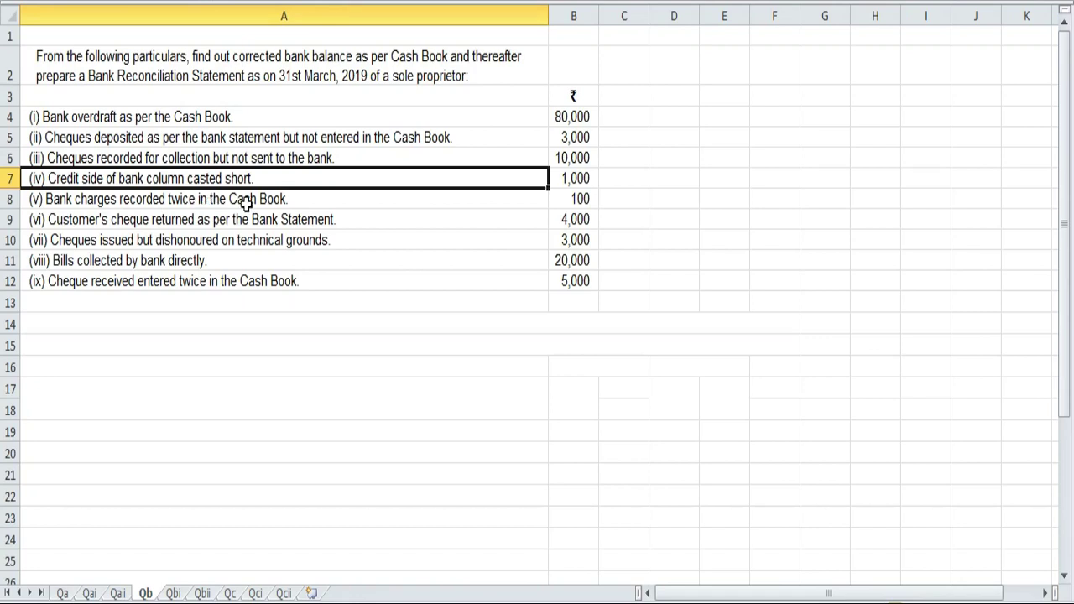
left_click(174, 593)
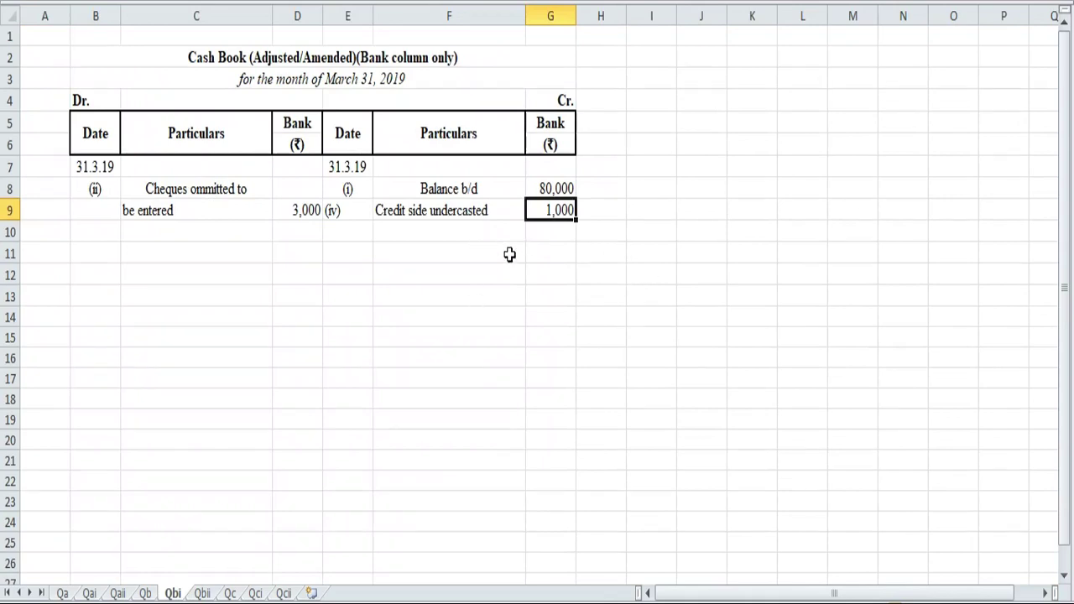
left_click(652, 232)
type("100")
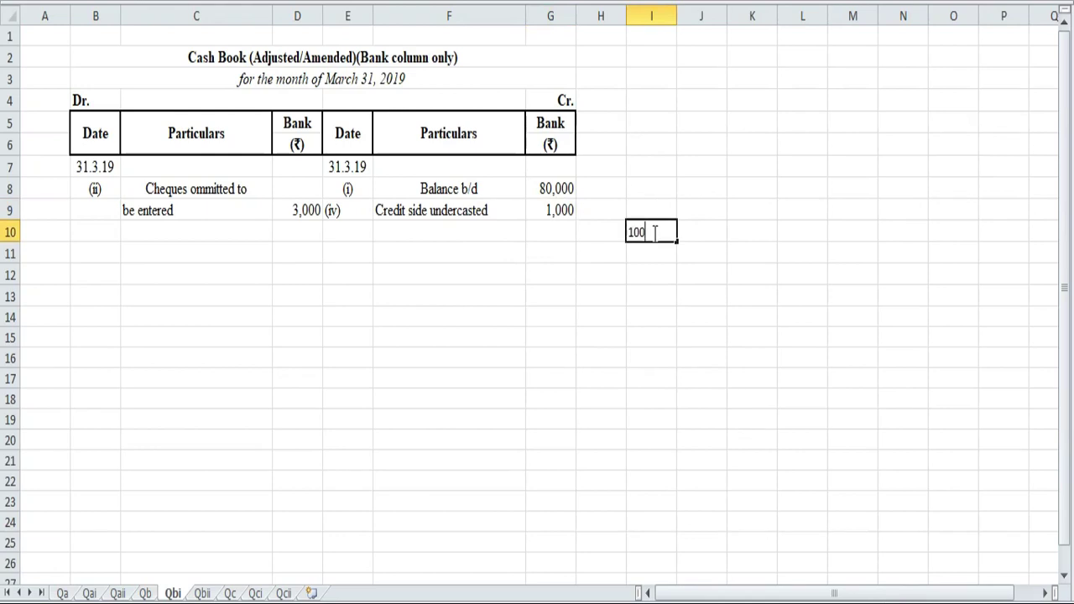
key("Return")
type("100")
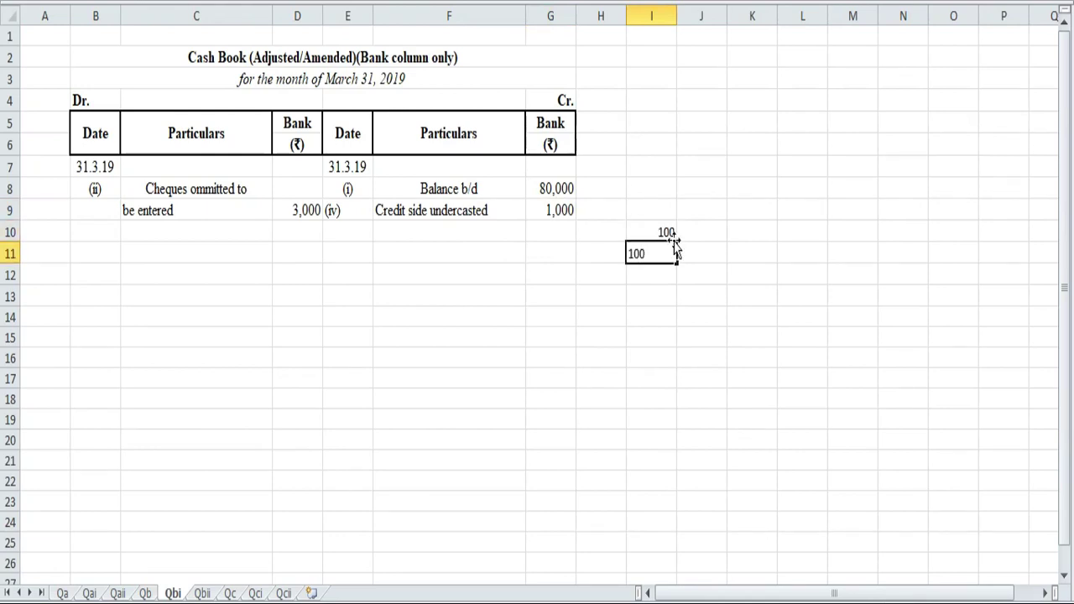
left_click(698, 233)
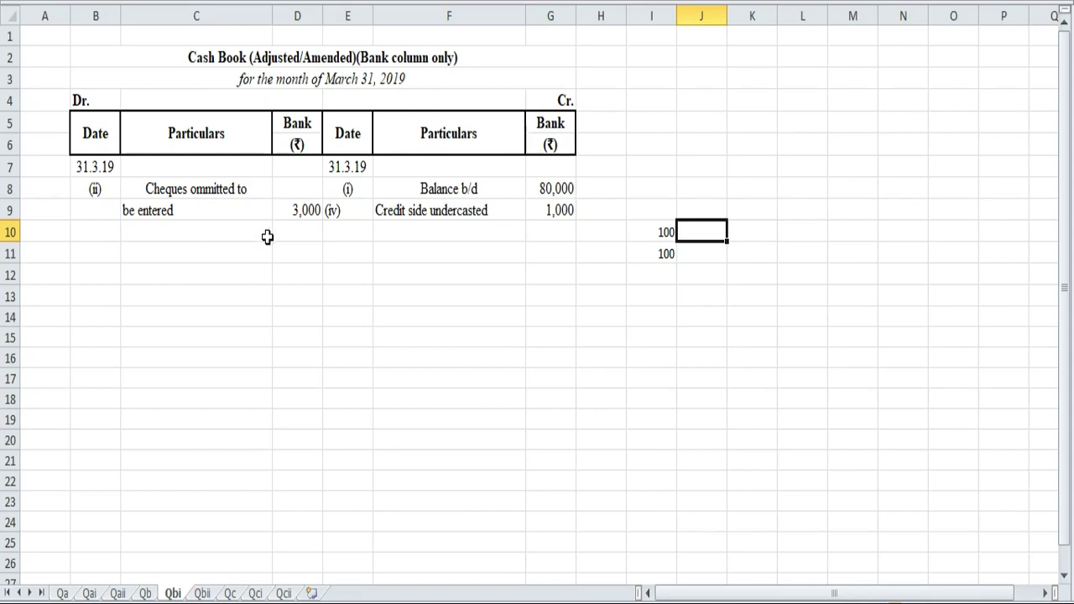
left_click(659, 267)
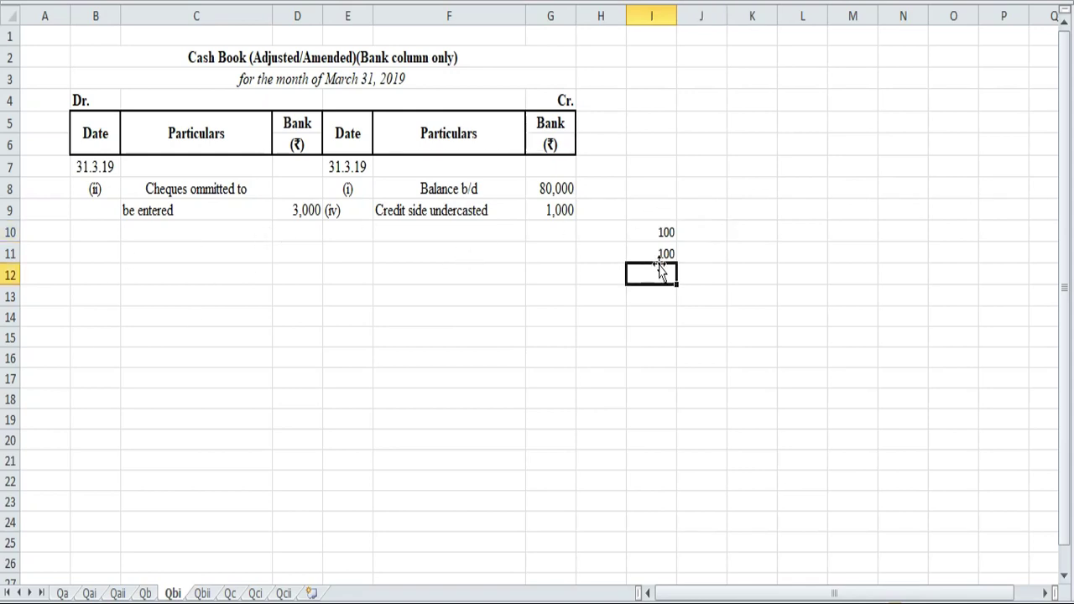
left_click(659, 253)
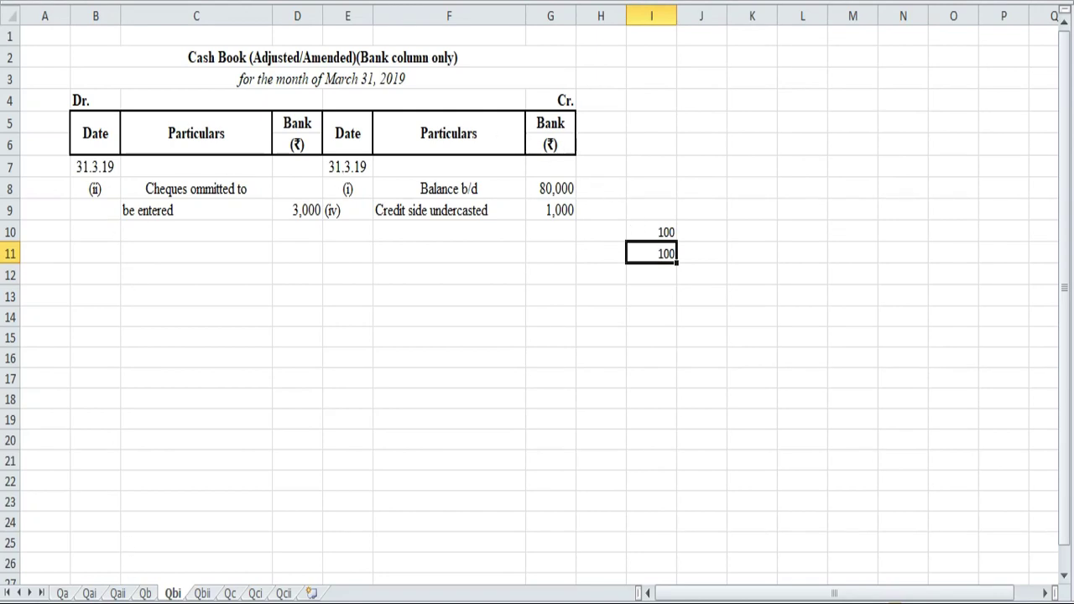
Enter debit-side item (v) on Qbi with the number in B10, particulars "Bank Charges" in C10 and amount 100 in D10
left_click(145, 593)
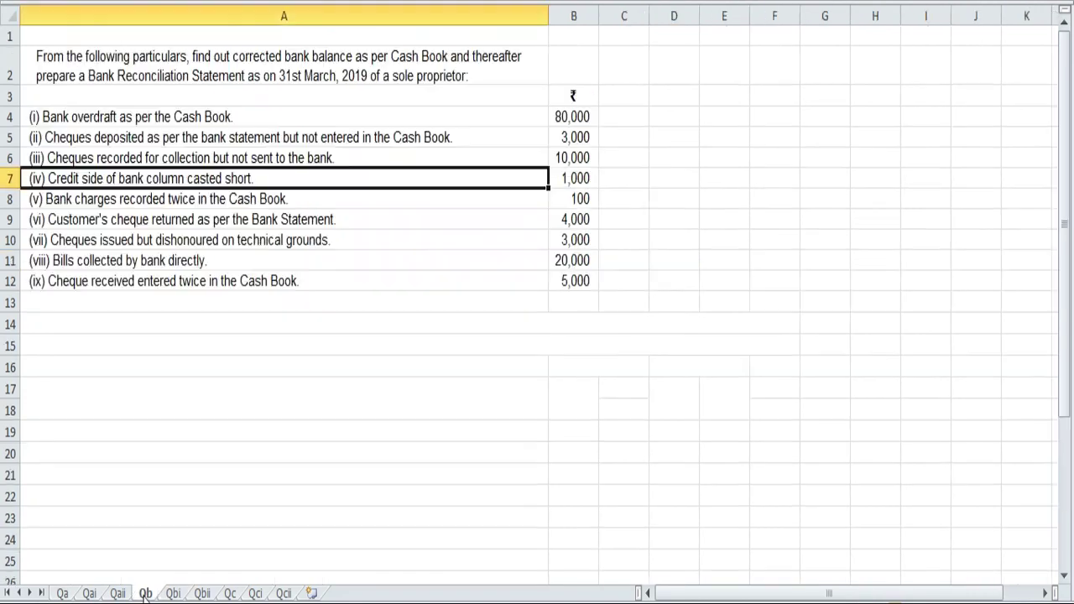
left_click(220, 195)
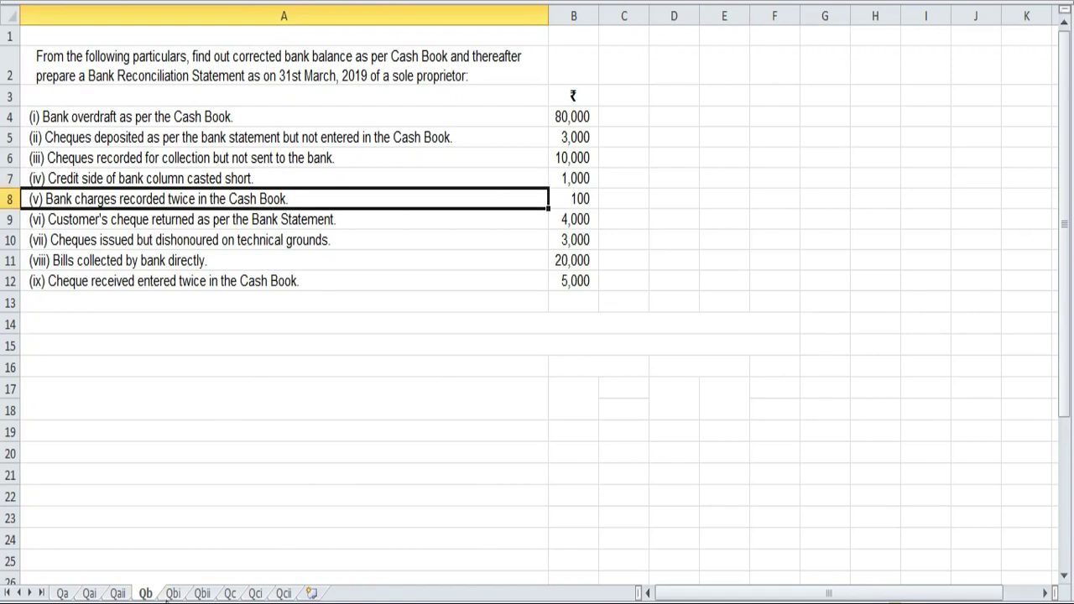
left_click(173, 593)
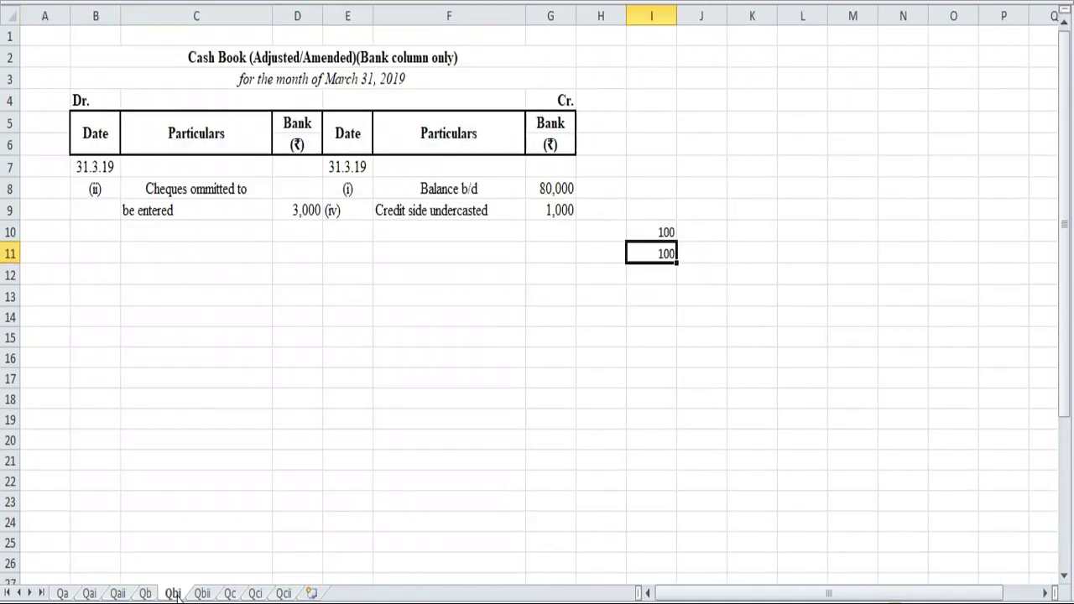
left_click(103, 237)
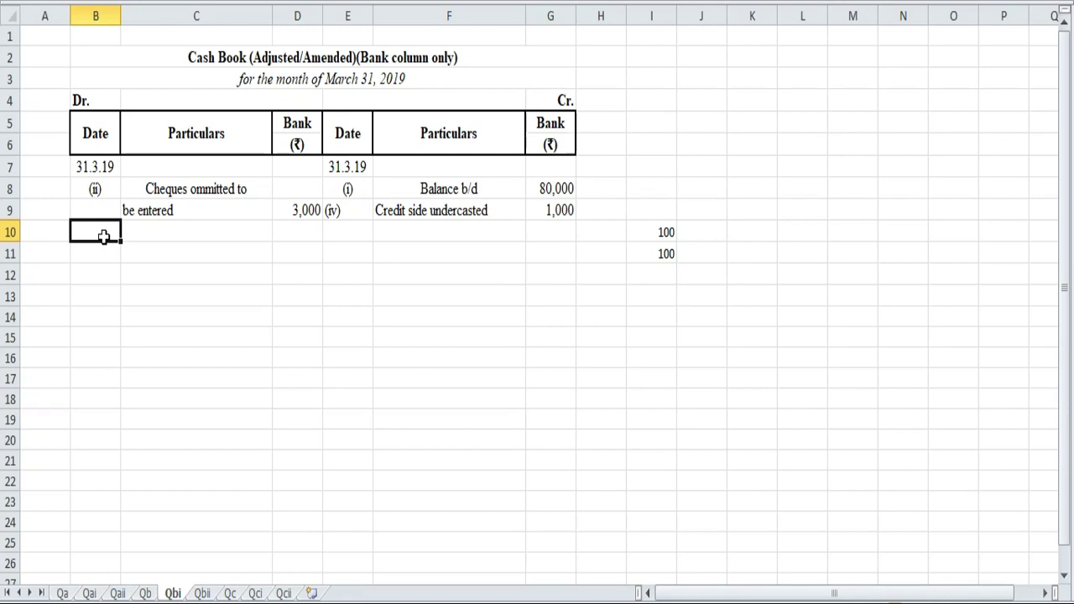
type("(v")
key("Tab")
type("B")
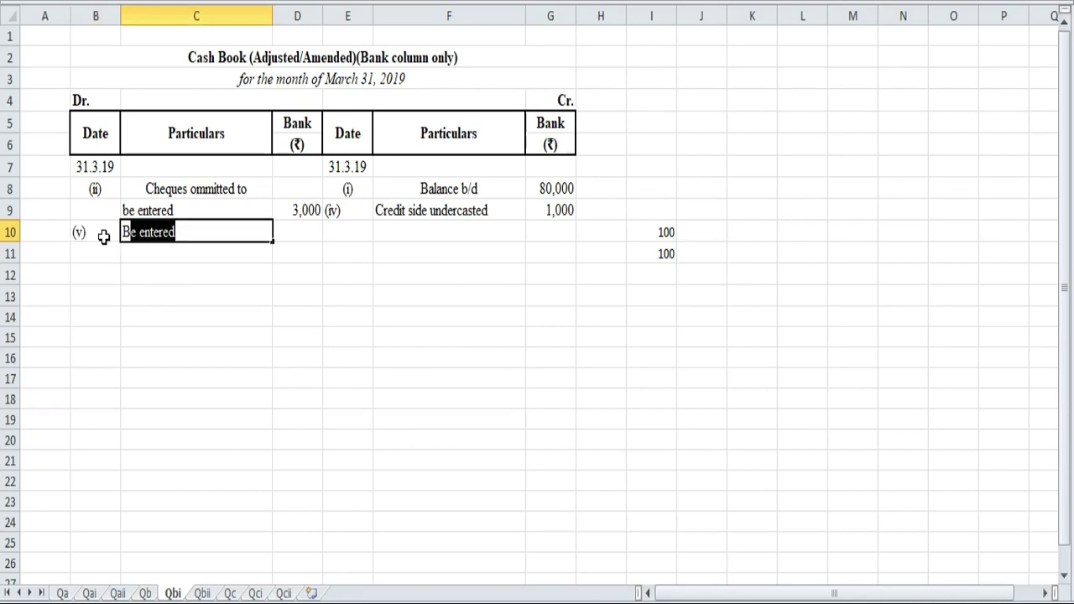
type("ank Charges")
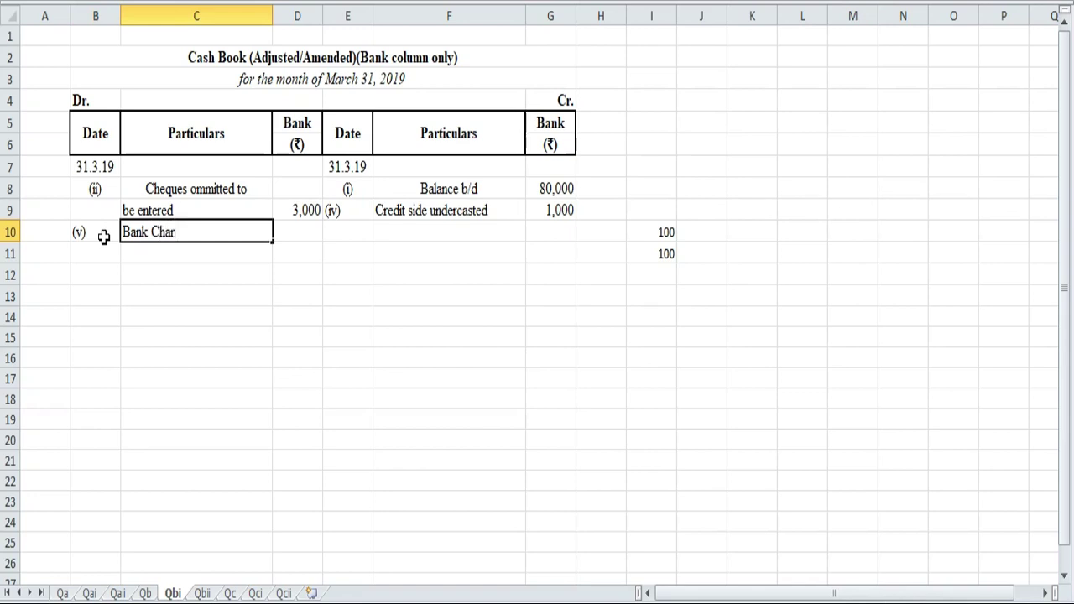
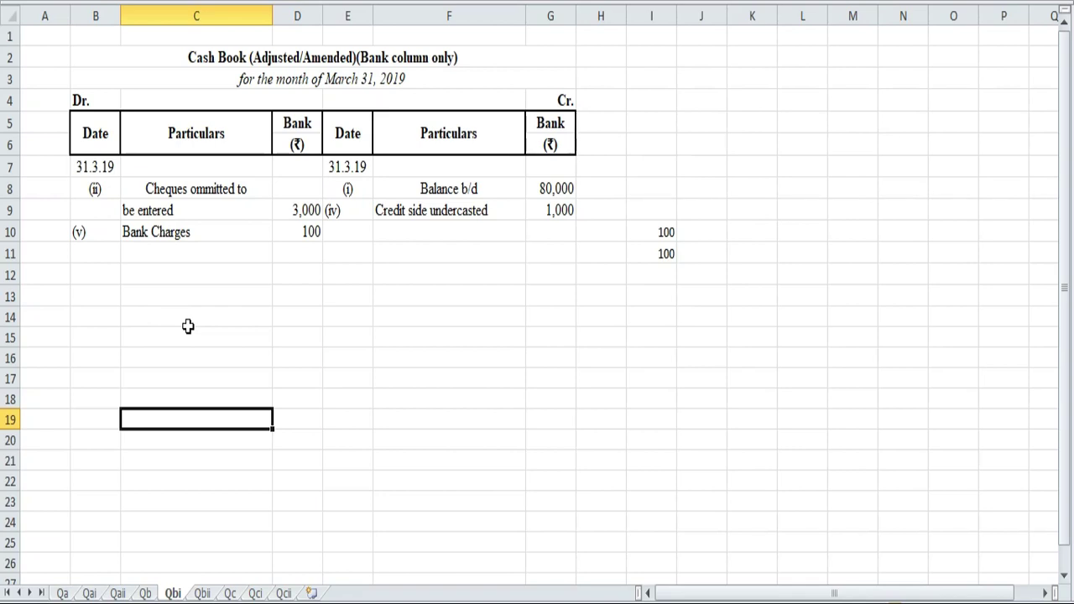
Enter the credit-side particulars "Cheques returned" in F10 and the bank amount 4,000 in G10
left_click(442, 233)
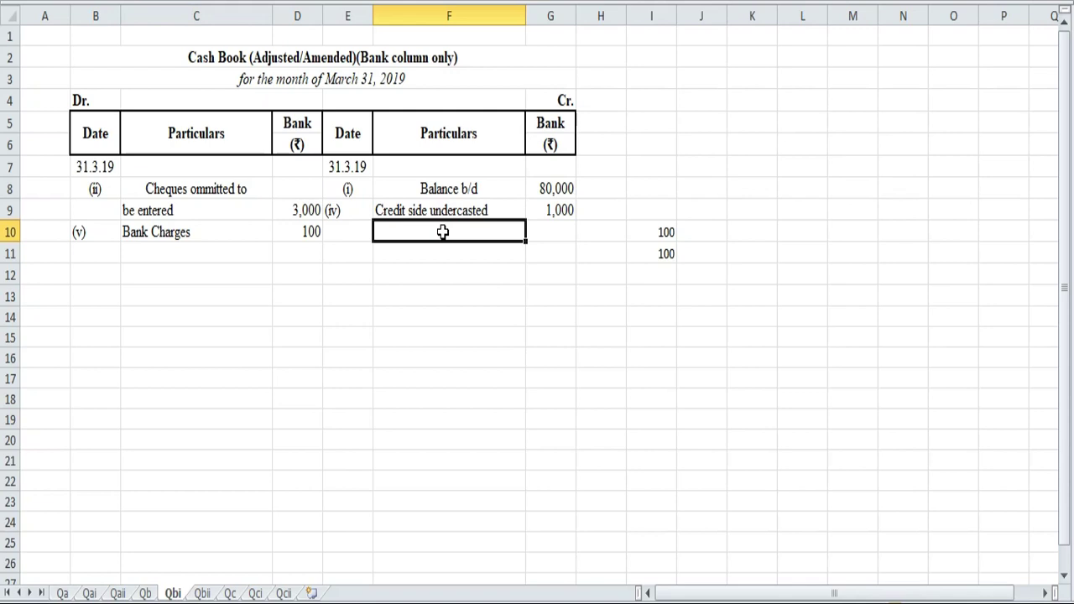
type("Cheques re")
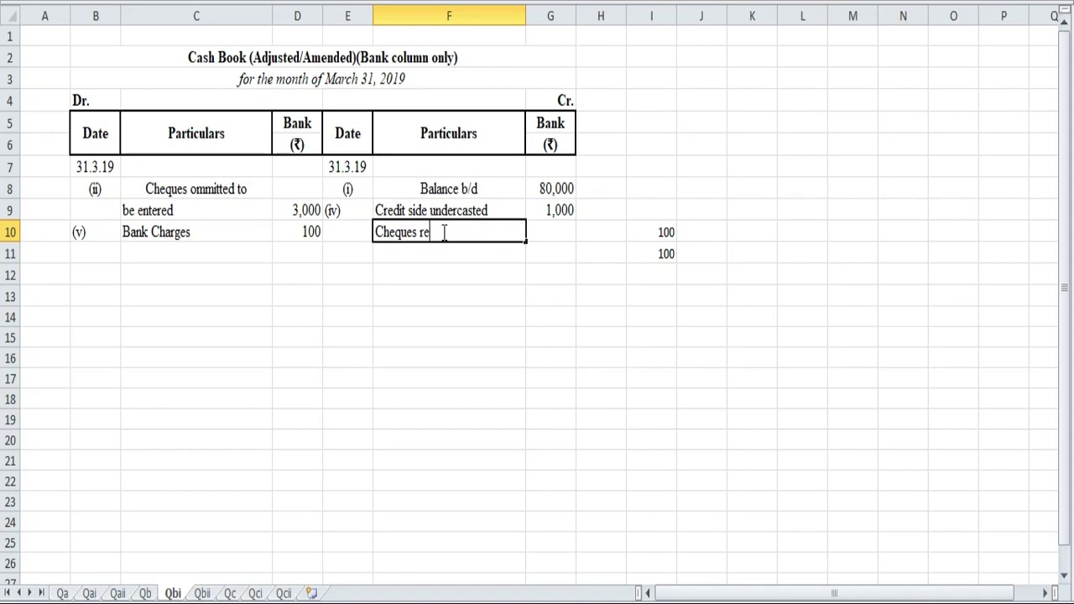
type("turned")
left_click(565, 240)
type("400")
type("00")
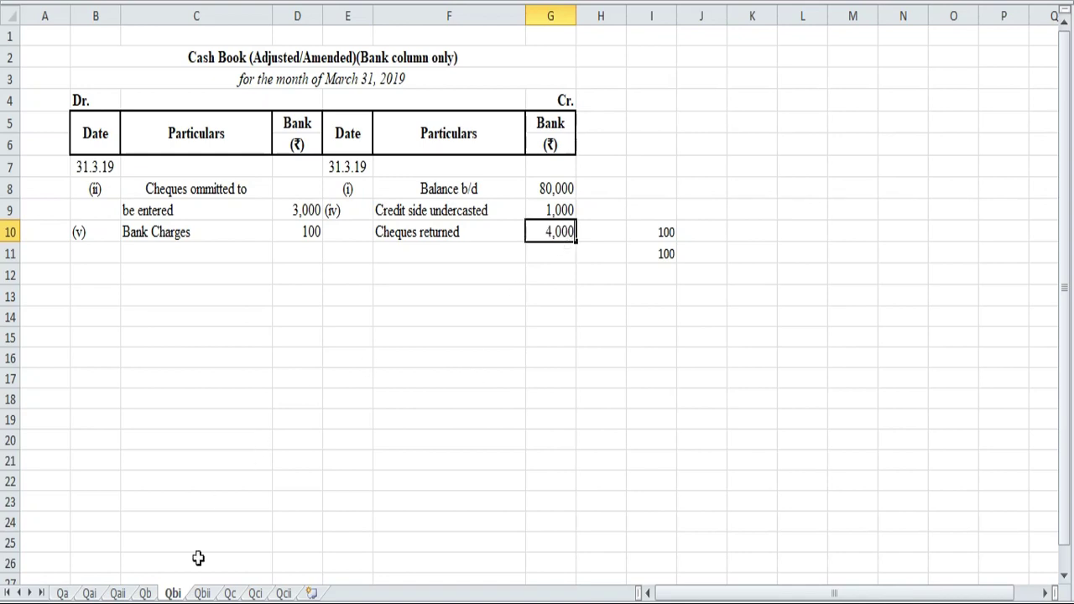
Review items (vi) and (vii) on sheet Qb and enter the number (vi) in the credit-side date column, cell E10 of Qbi
left_click(145, 593)
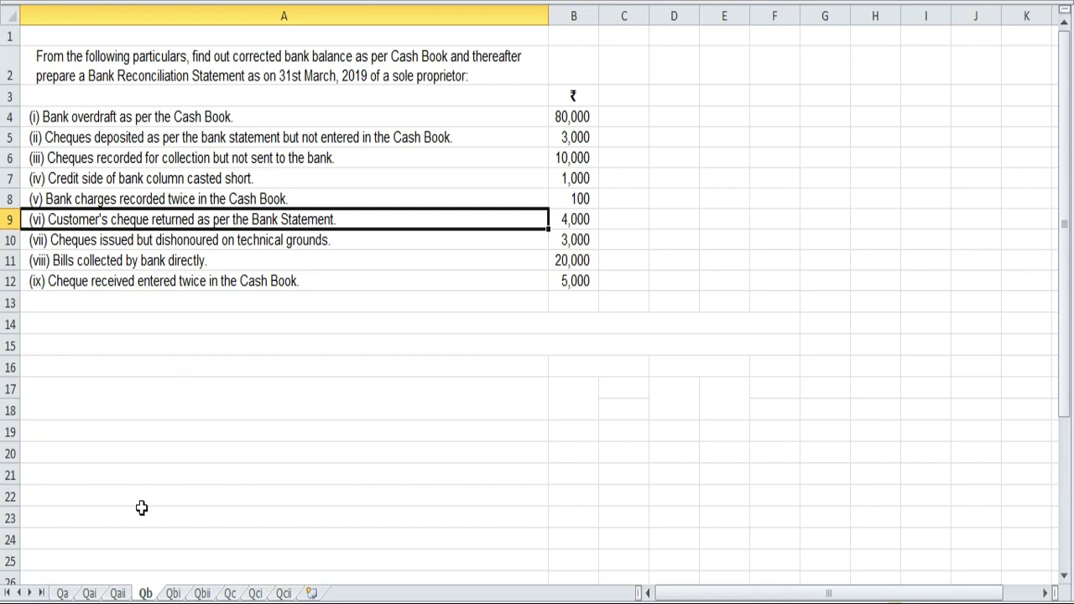
left_click(174, 593)
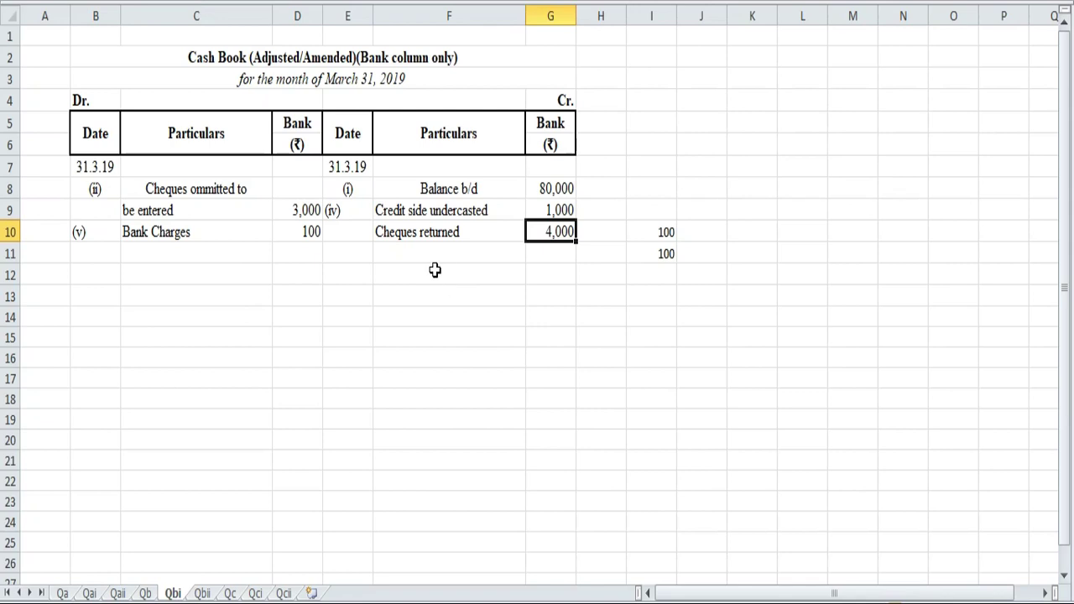
left_click(153, 592)
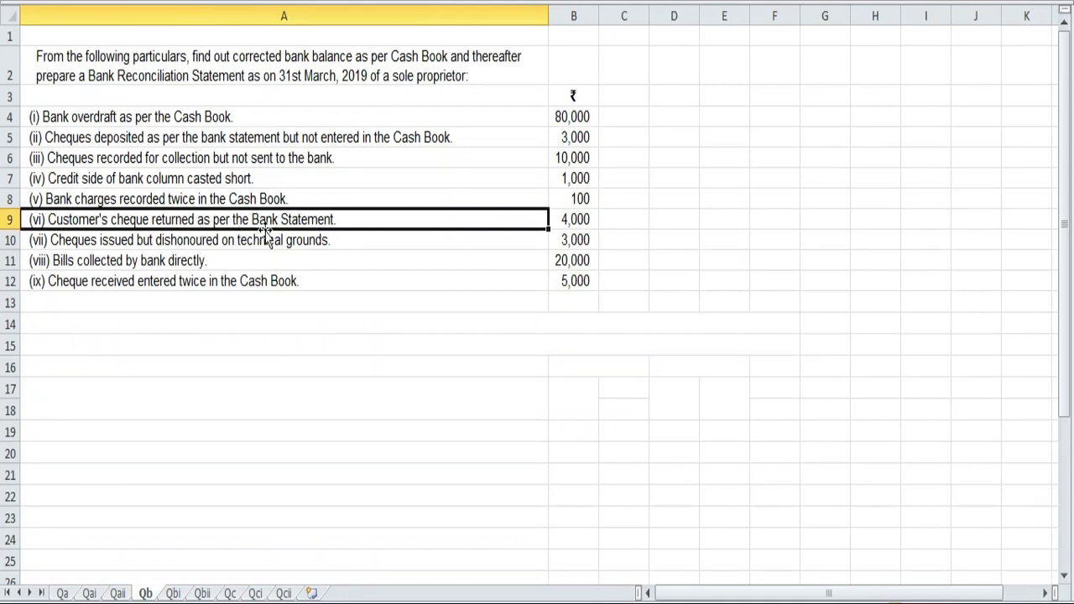
left_click(173, 593)
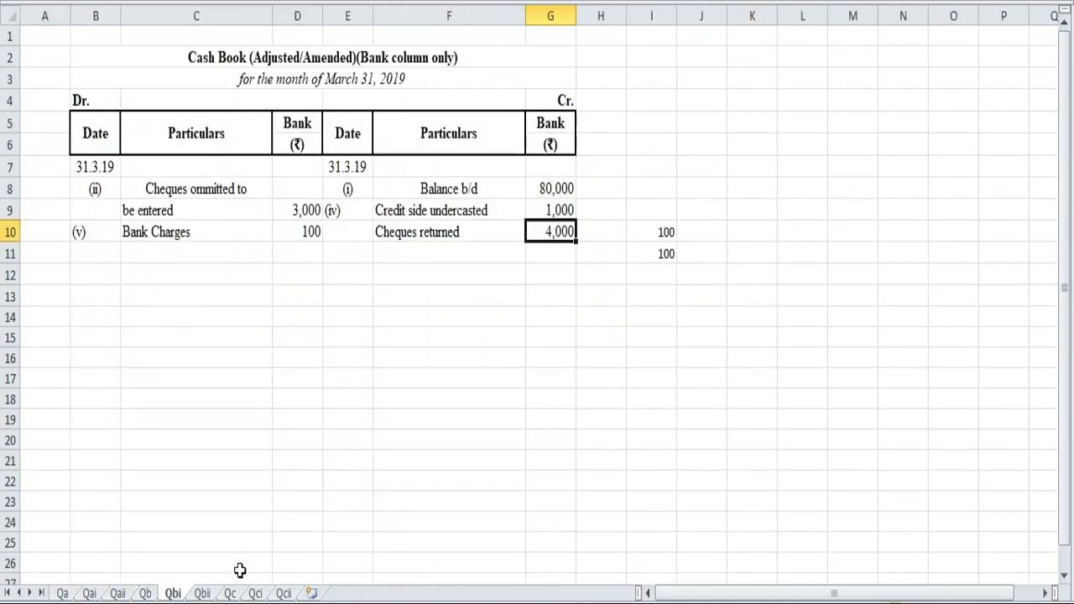
left_click(145, 593)
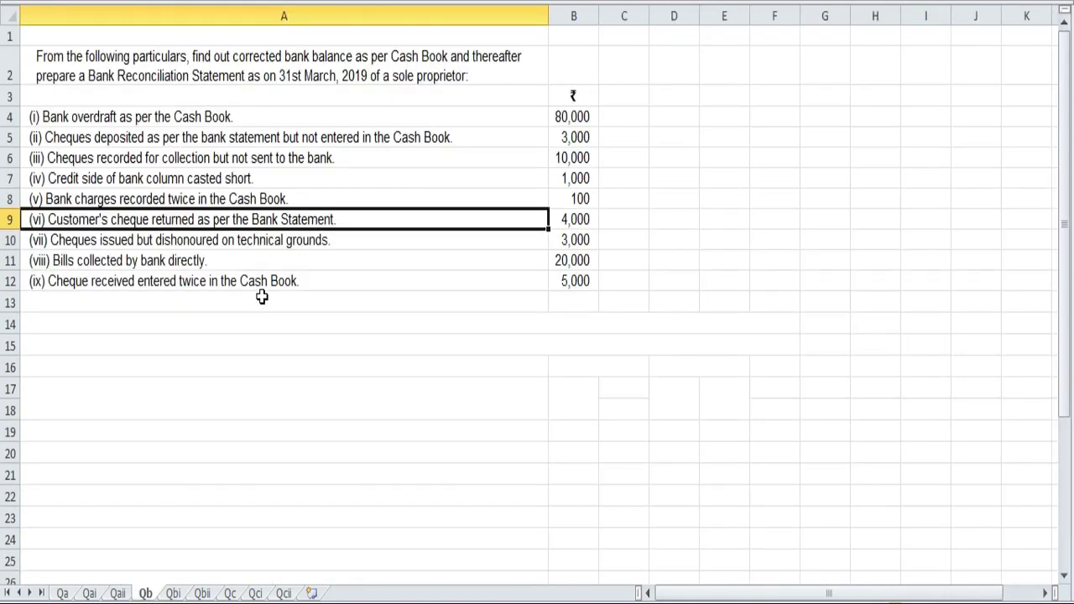
left_click(258, 248)
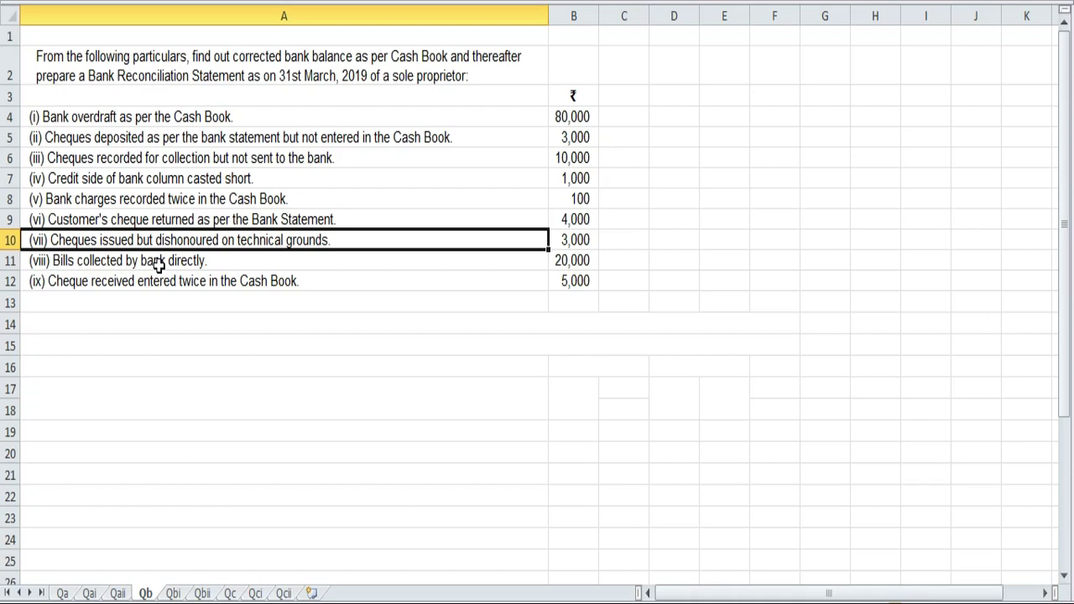
left_click(173, 593)
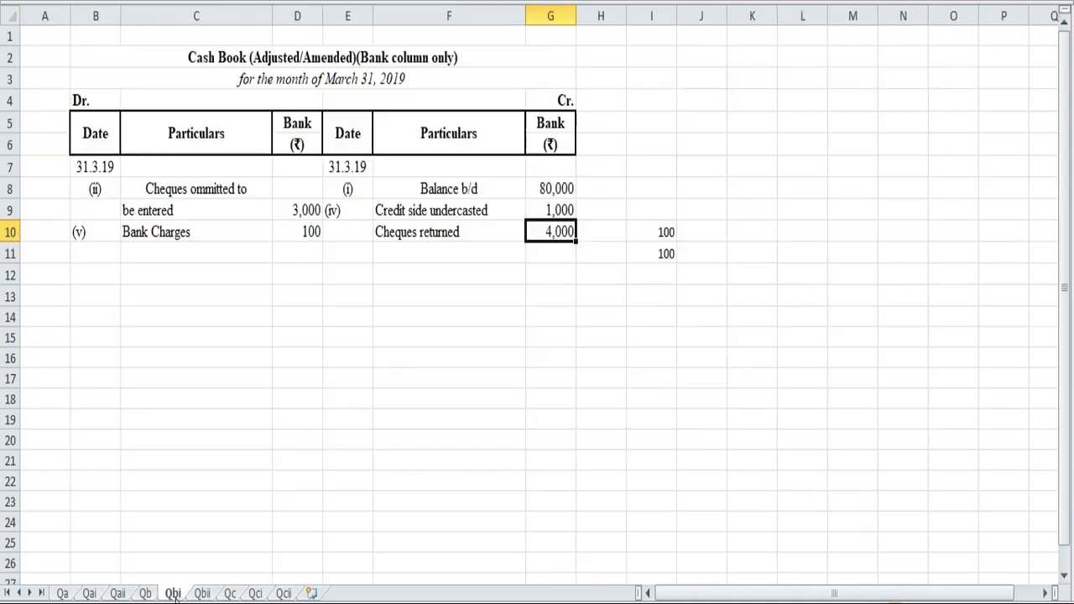
left_click(355, 240)
type("(")
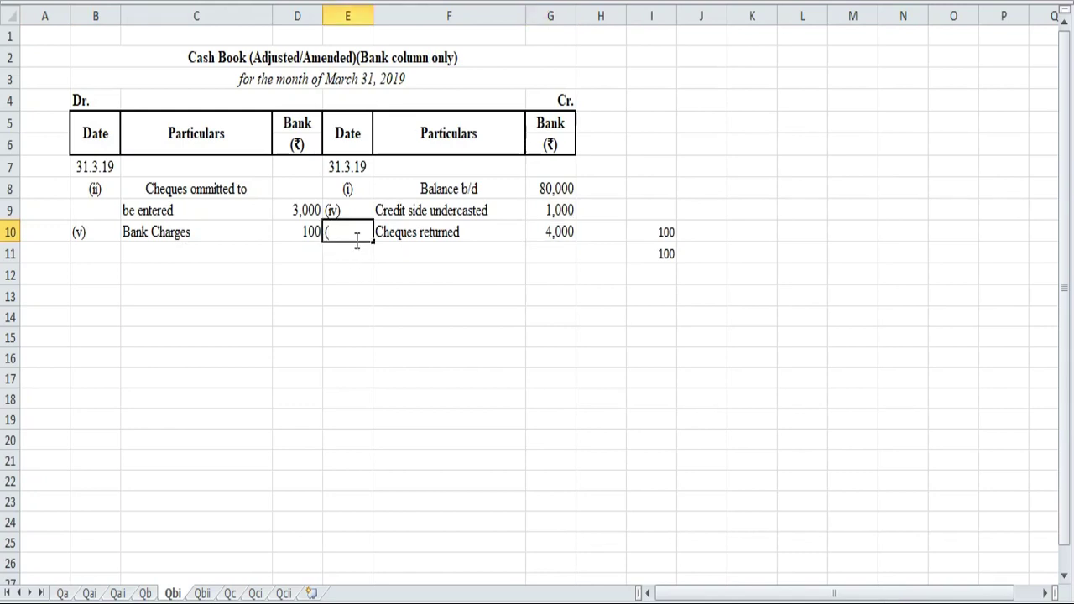
type("vi)")
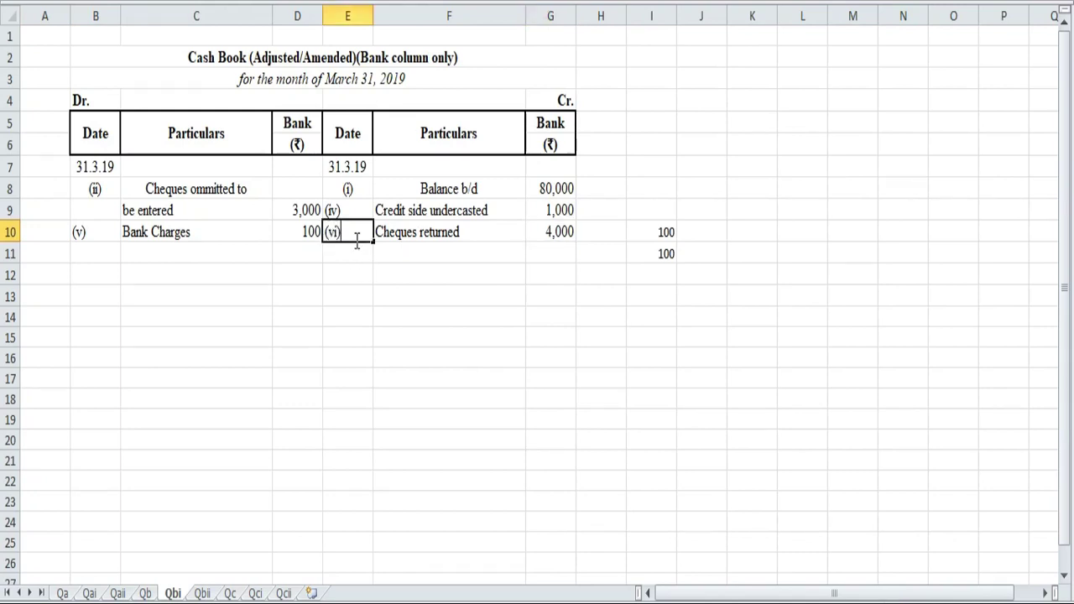
Check sheets Qbii and Qb for the next item and enter the number (viii) in the debit-side date column, cell B11 of Qbi
left_click(204, 591)
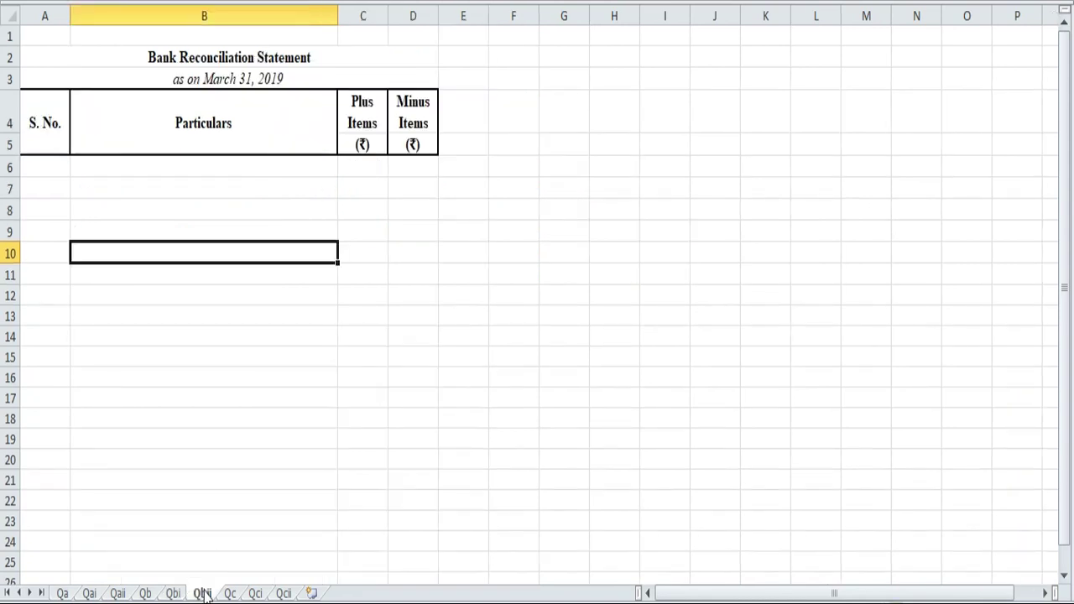
left_click(149, 594)
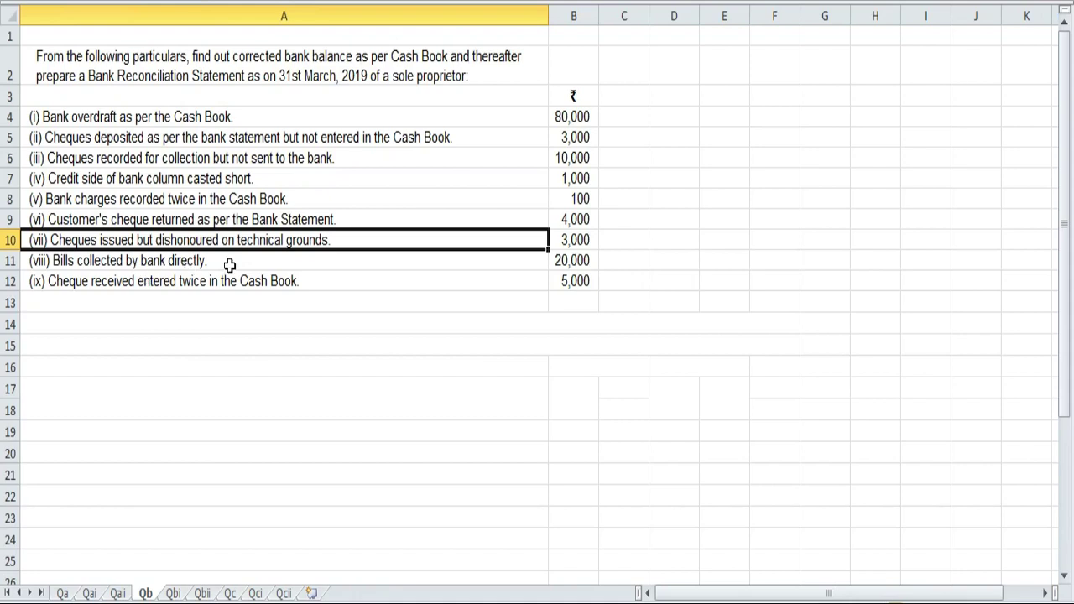
left_click(172, 593)
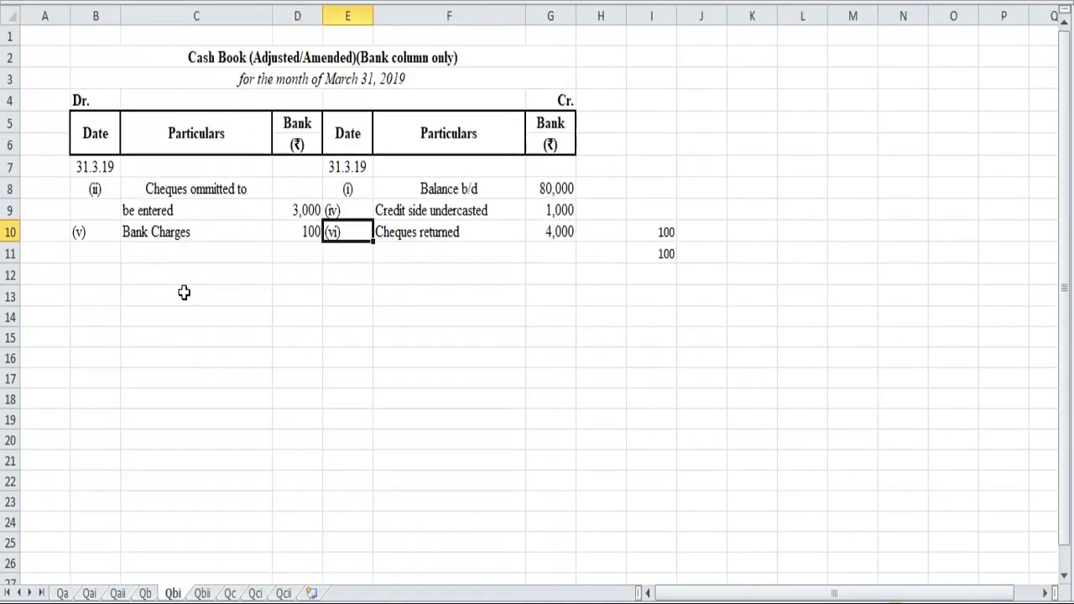
left_click(107, 254)
double_click(107, 254)
type("(v)")
type("iii")
type(")")
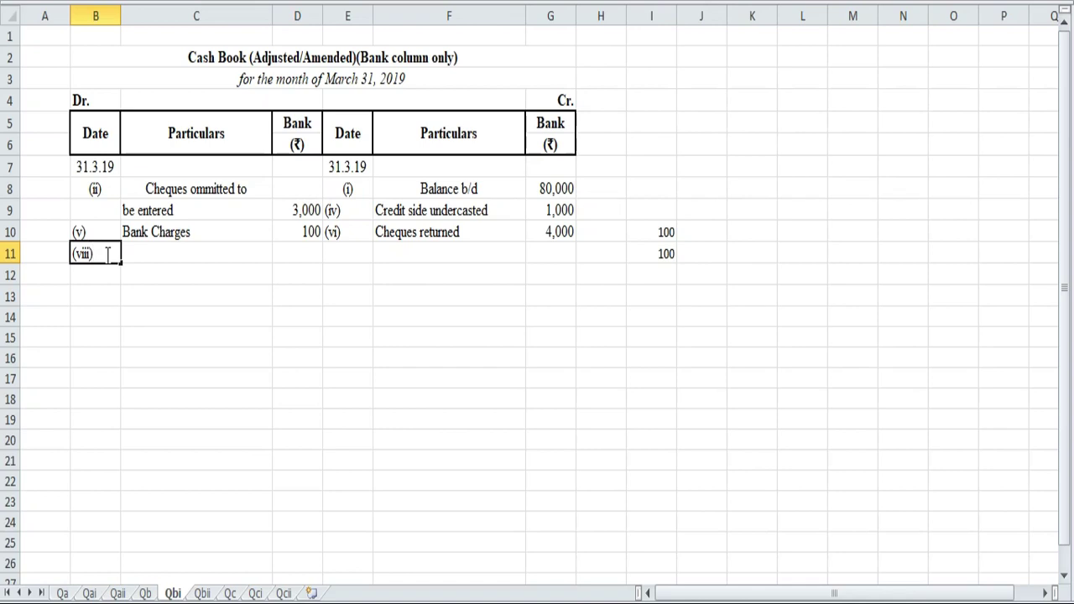
Complete debit-side item (viii) with the particulars "Bills Collection" in C11 and the amount 20,000 in D11
left_click(206, 253)
type("Bills Coll")
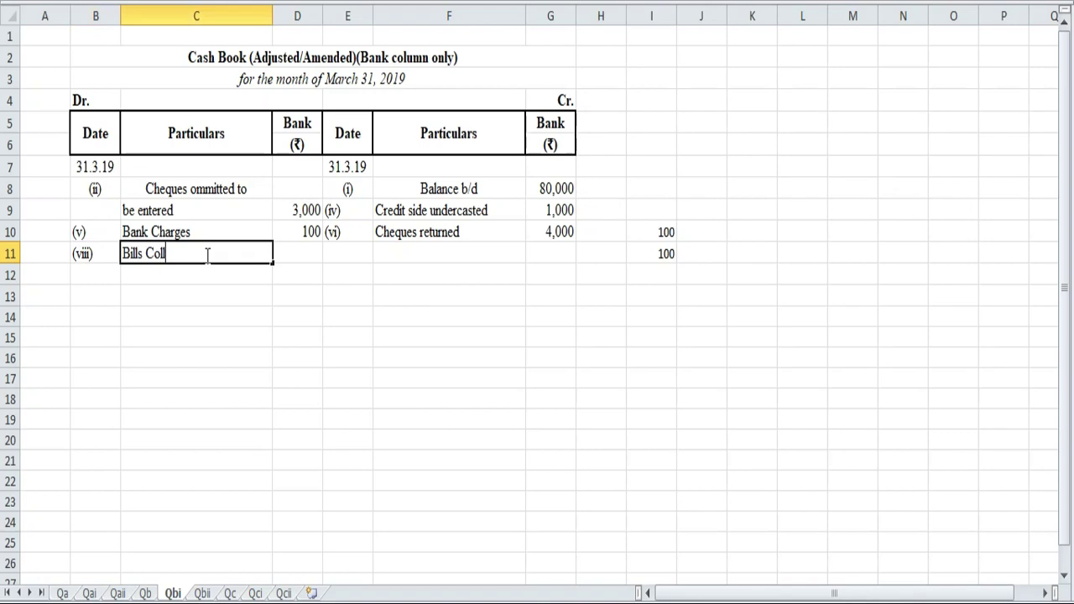
type("ection")
left_click(300, 255)
type("20,000")
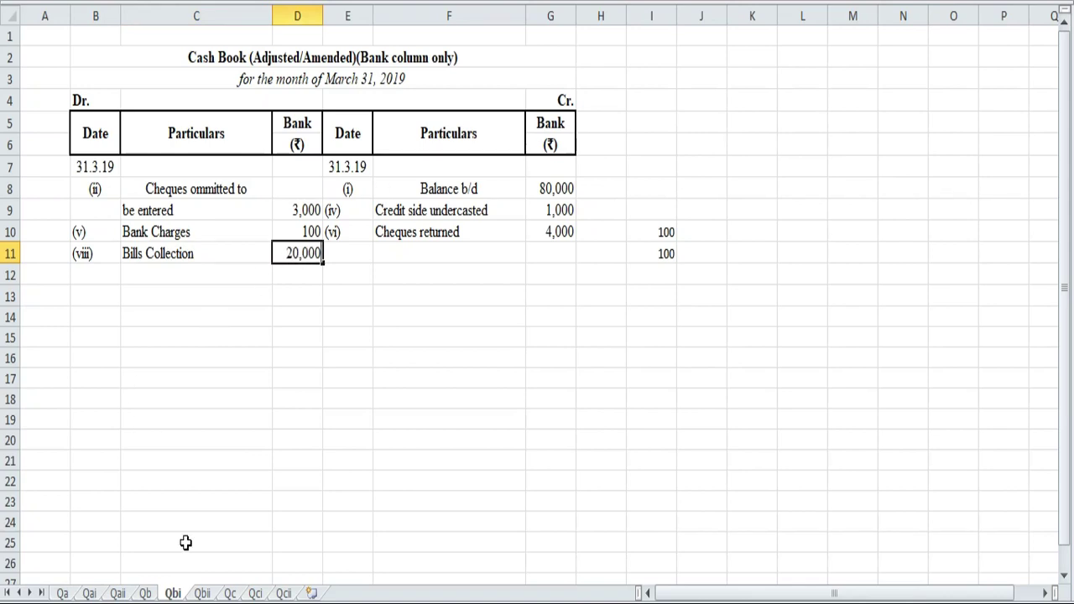
Review item (ix) on sheet Qb and enter the scratch figure 5000 in cells A13 and A14 of Qbi
left_click(148, 594)
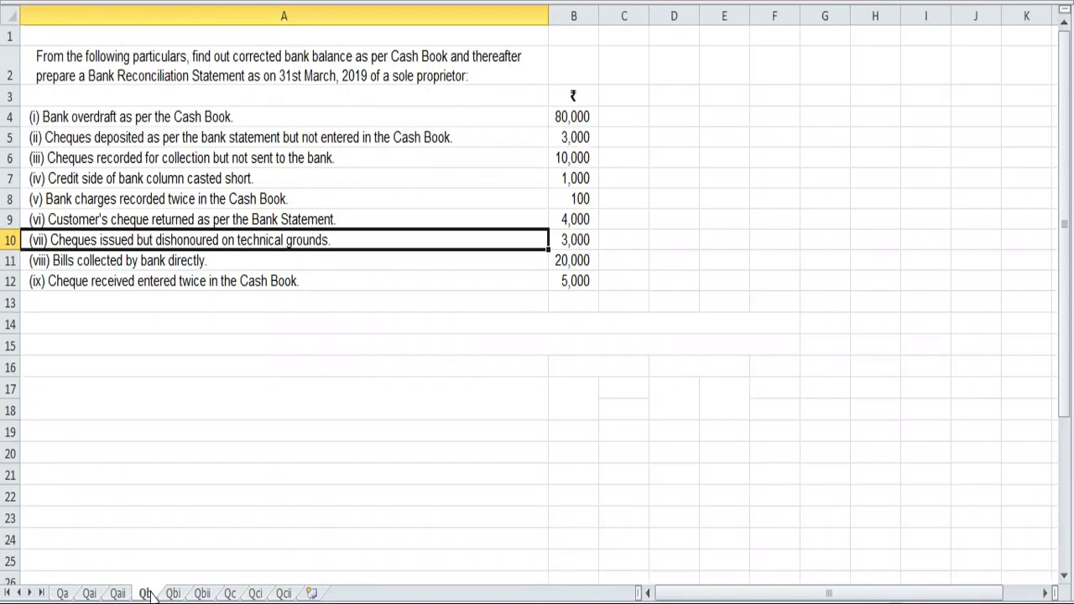
left_click(144, 264)
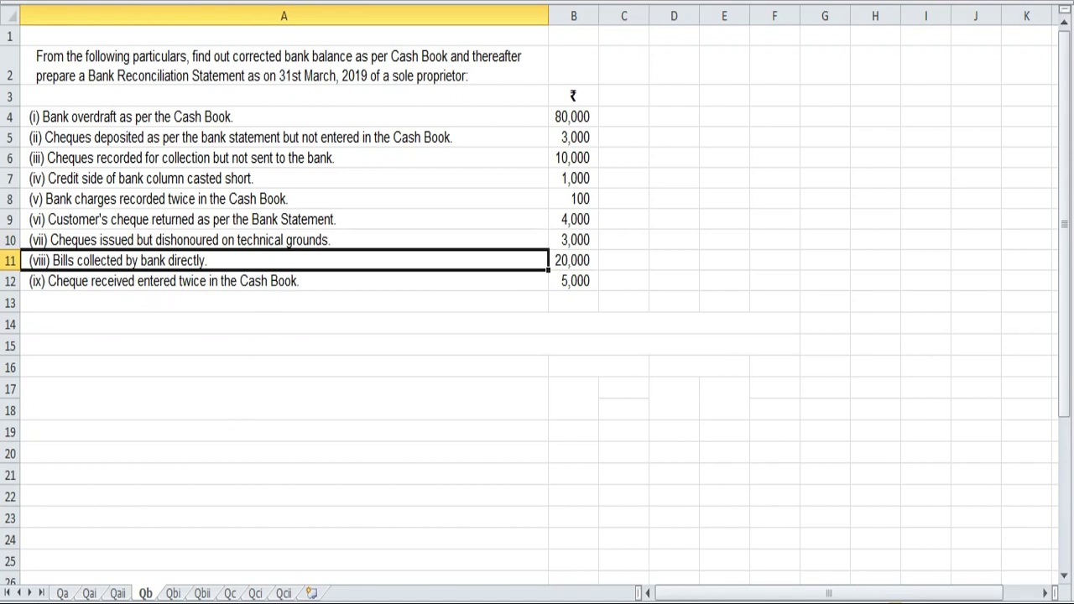
left_click(173, 593)
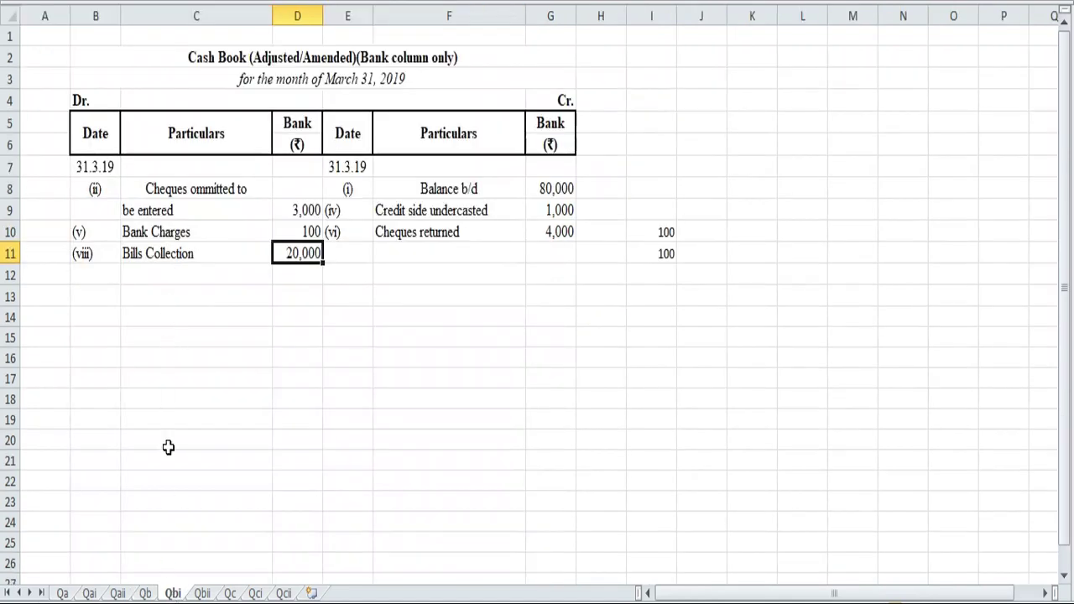
left_click(51, 298)
type("5")
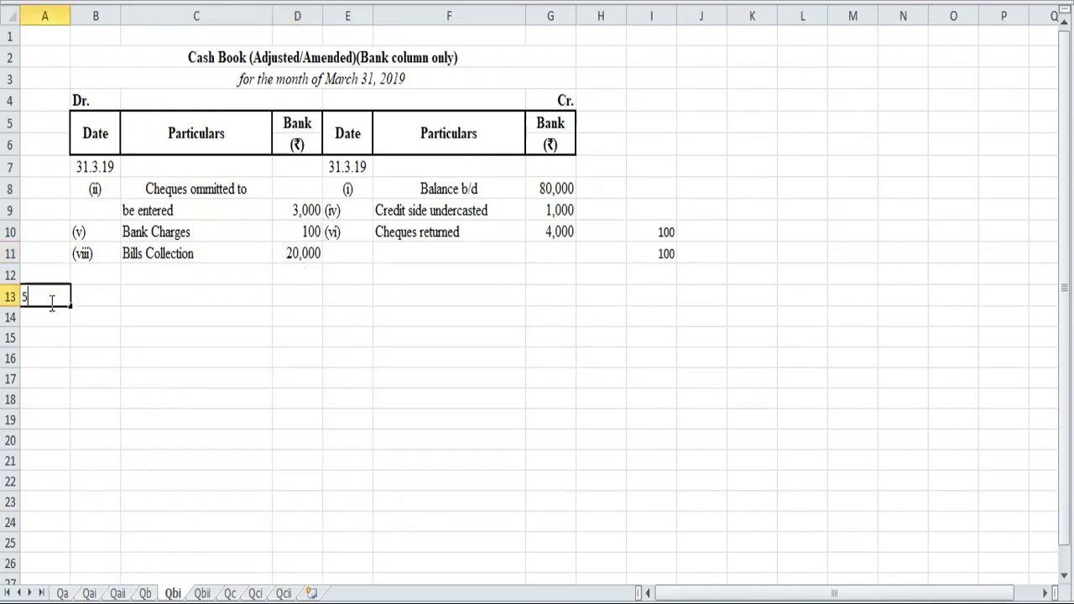
type("000")
key("Return")
type("5000")
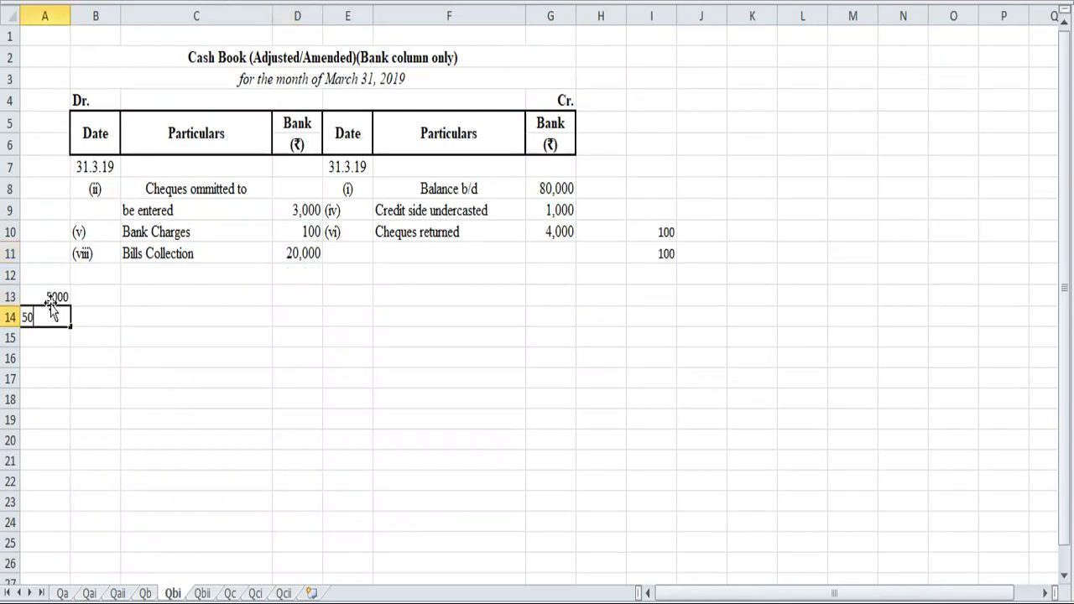
Clear the scratch figure in A13 and enter 5000 in D13, below the debit-side bank column
left_click(65, 296)
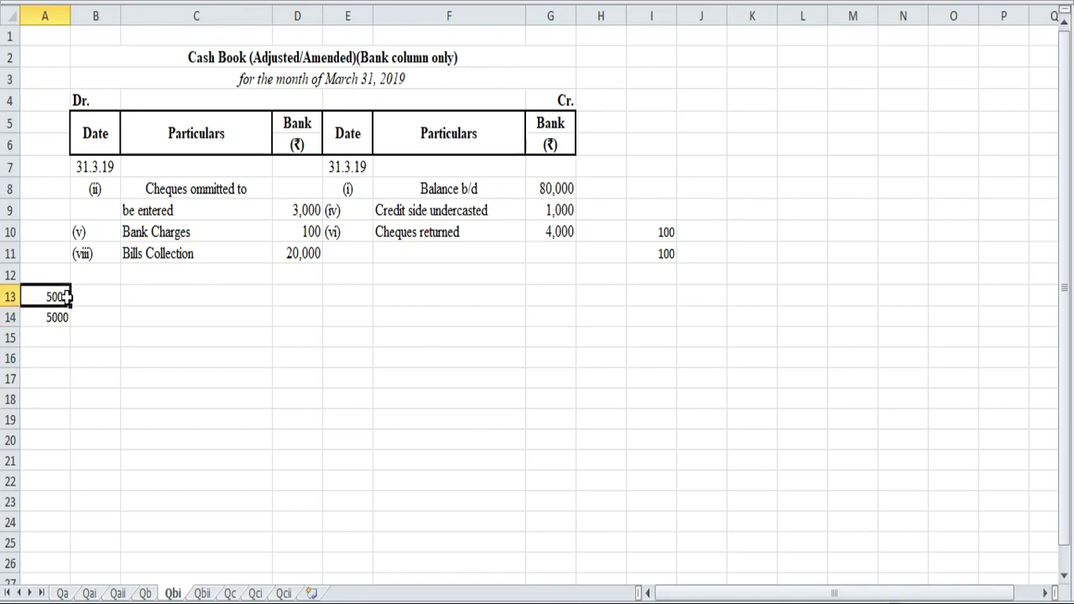
key("shift+Down")
key("shift+Down")
key("BackSpace")
left_click(295, 297)
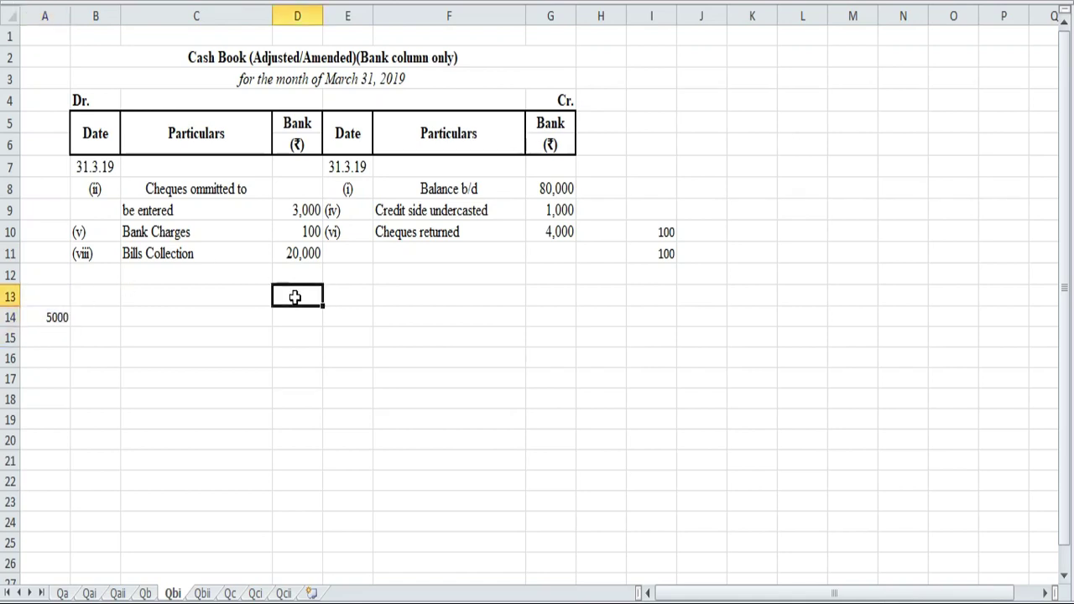
type("5000")
key("Return")
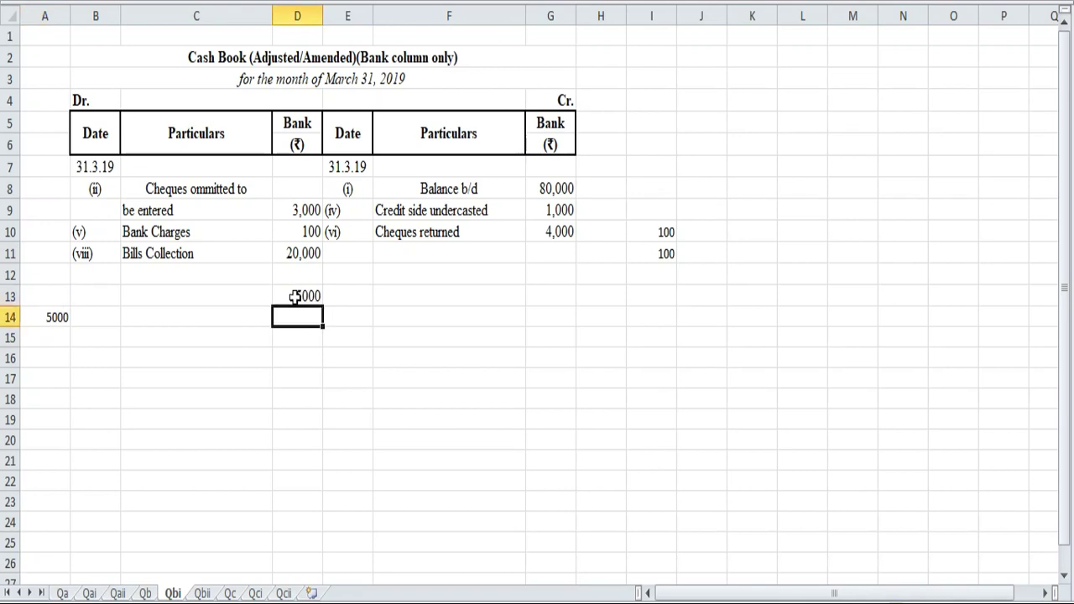
Recheck the particulars on sheet Qb, enter a second 5000 in D14 of Qbi and clear A14
left_click(147, 595)
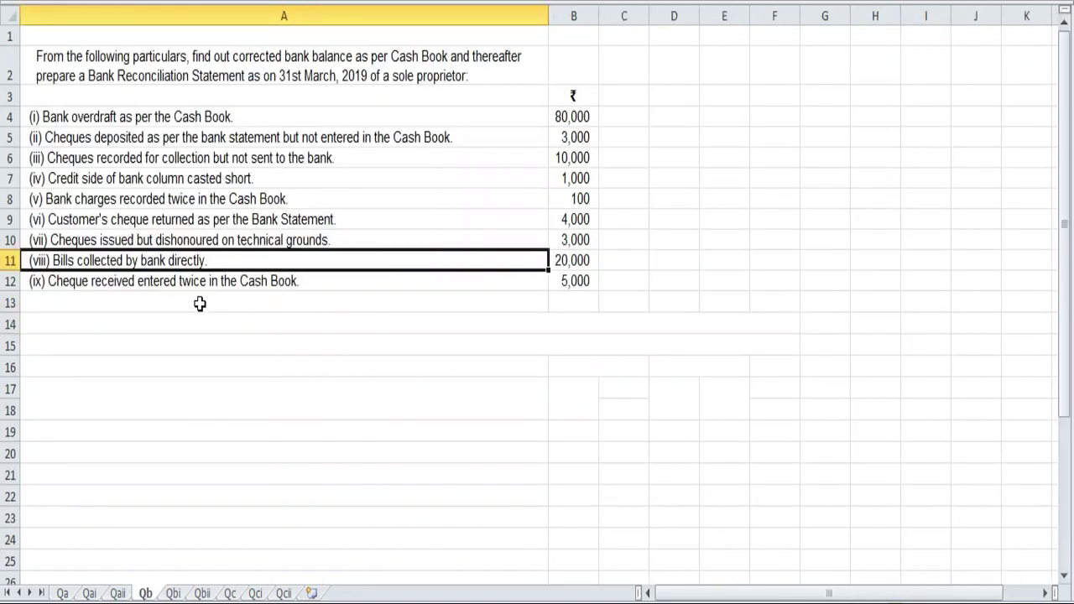
left_click(172, 593)
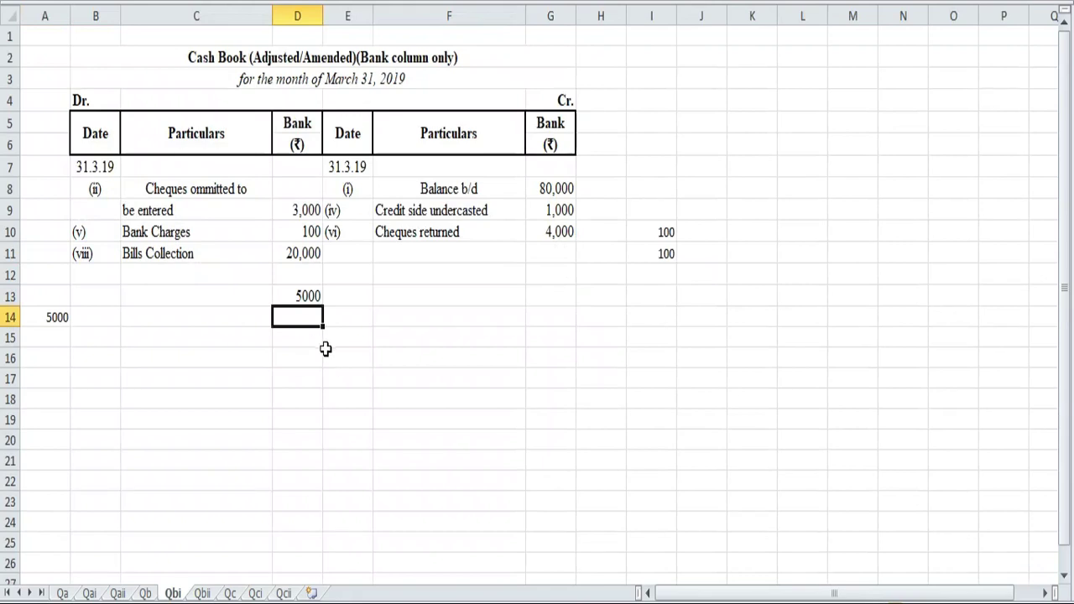
type("5000")
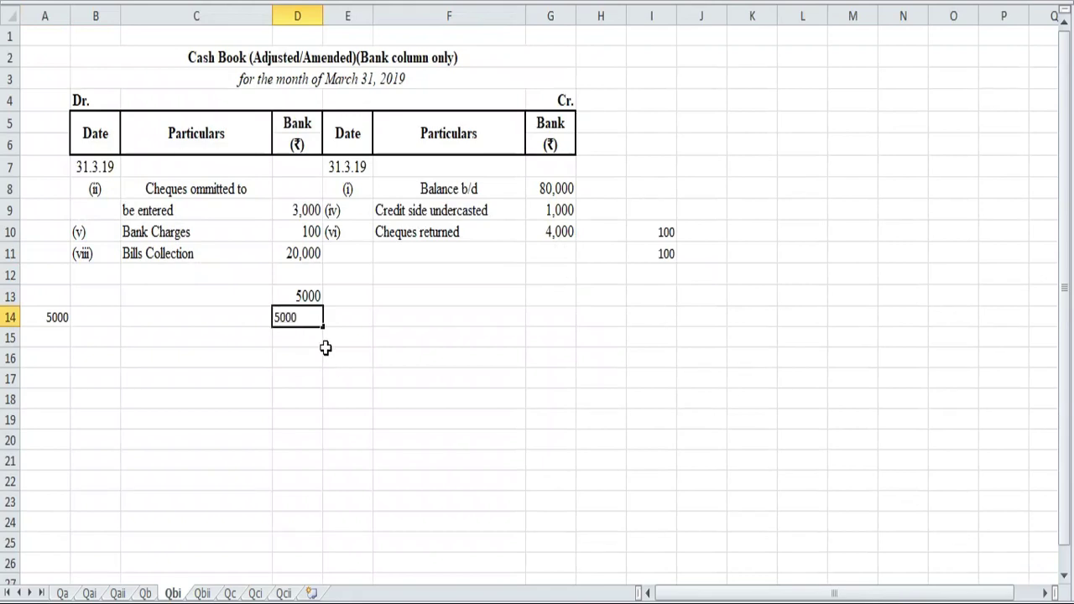
left_click(60, 317)
key("Delete")
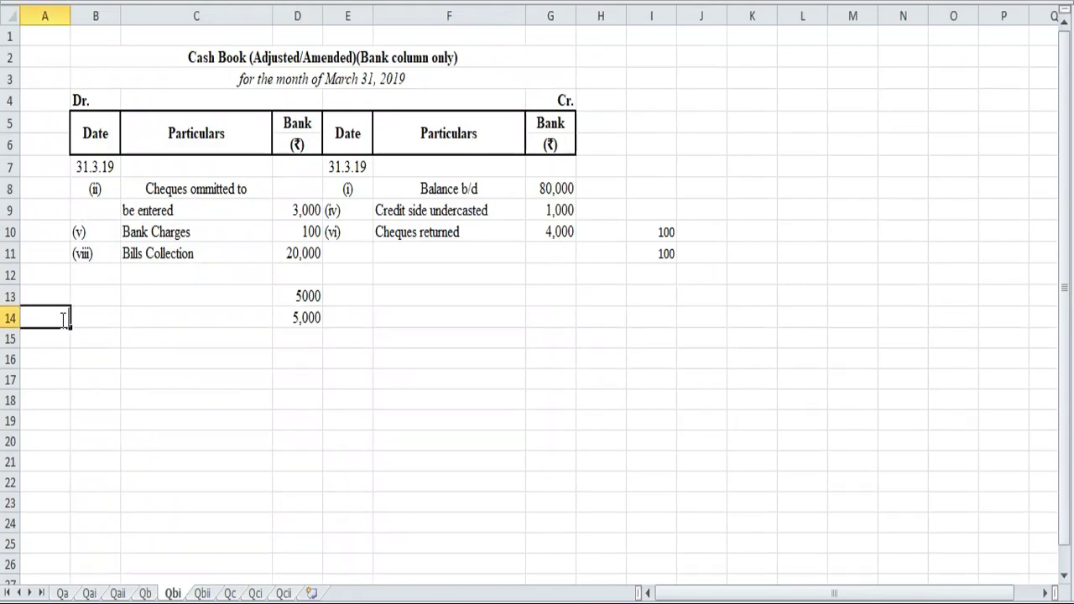
Recheck sheet Qb and clear the scratch figures from D13 and D14 of Qbi
left_click(404, 314)
left_click(314, 319)
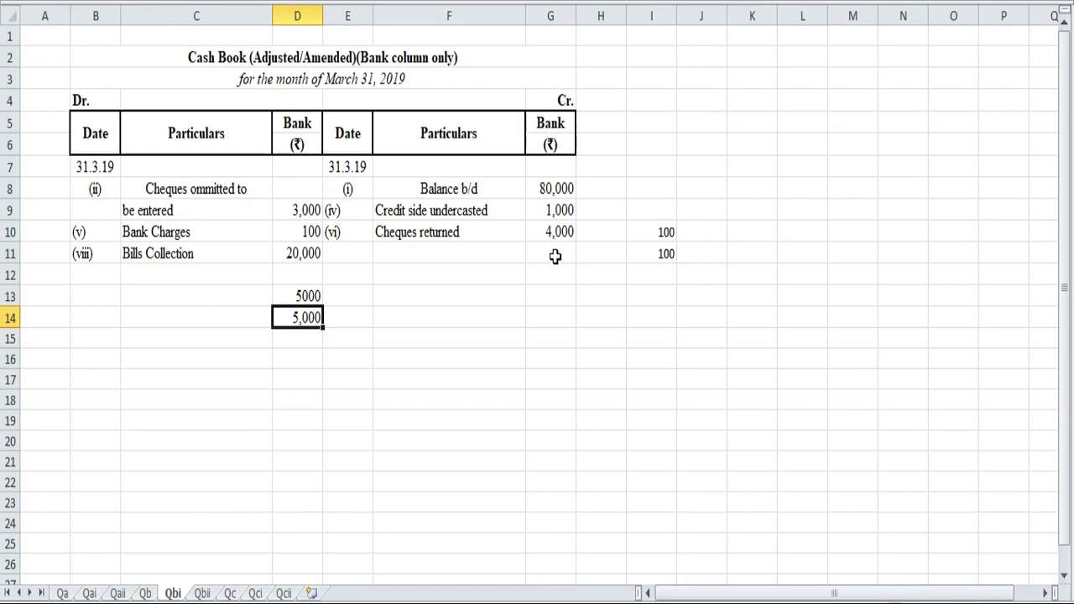
left_click(146, 593)
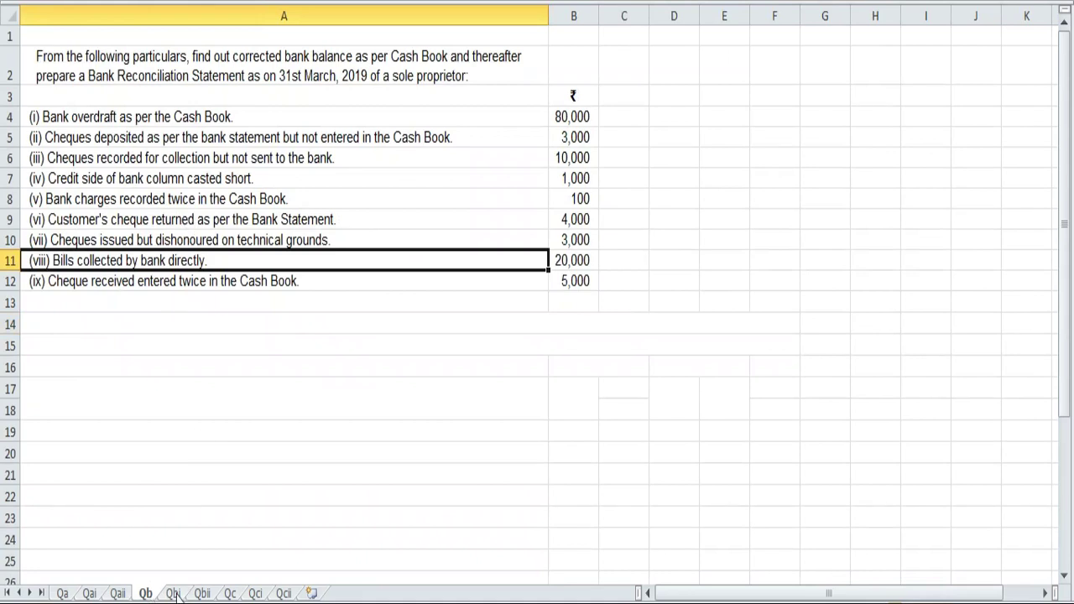
left_click(173, 593)
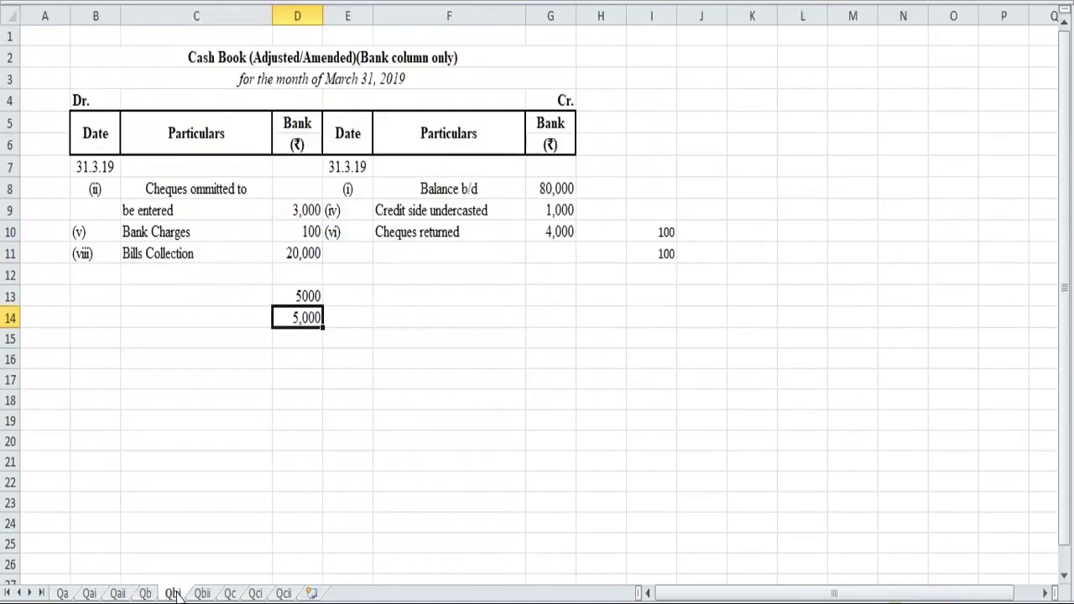
left_click(312, 296)
key("shift+Down")
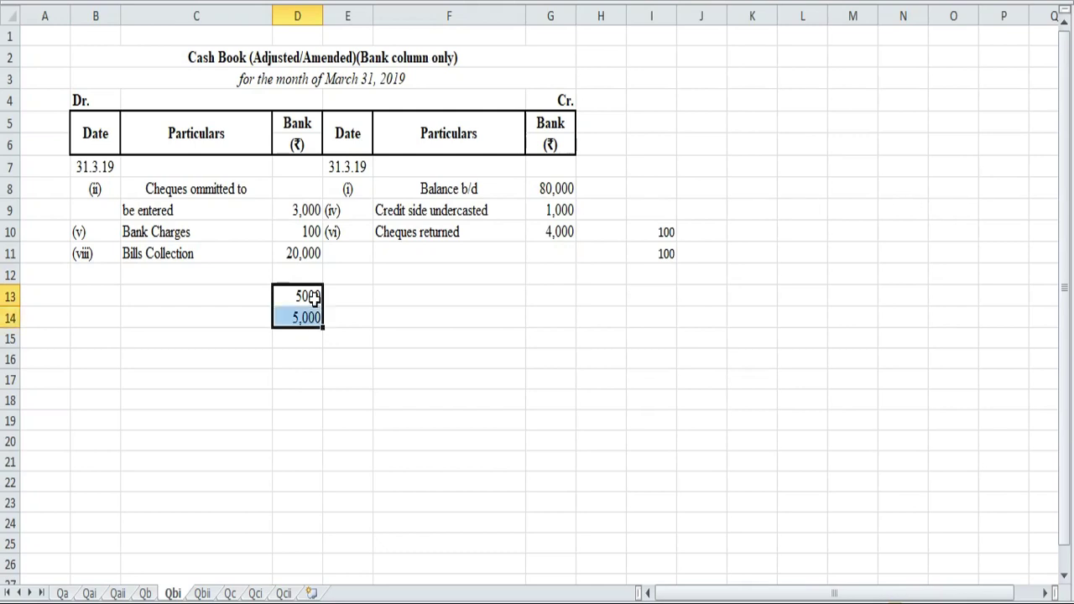
key("BackSpace")
key("Down")
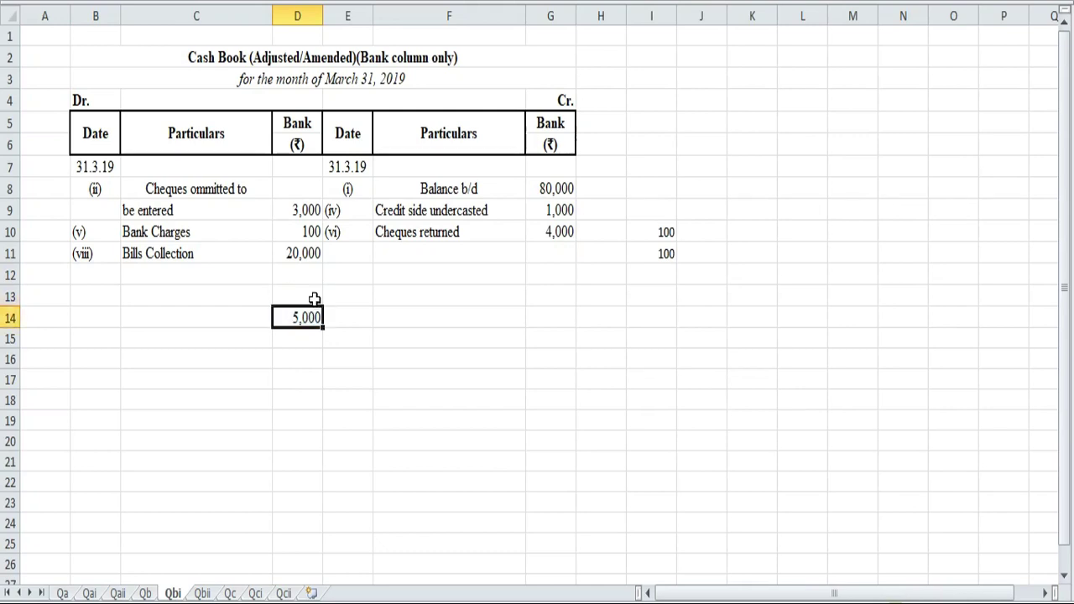
key("Delete")
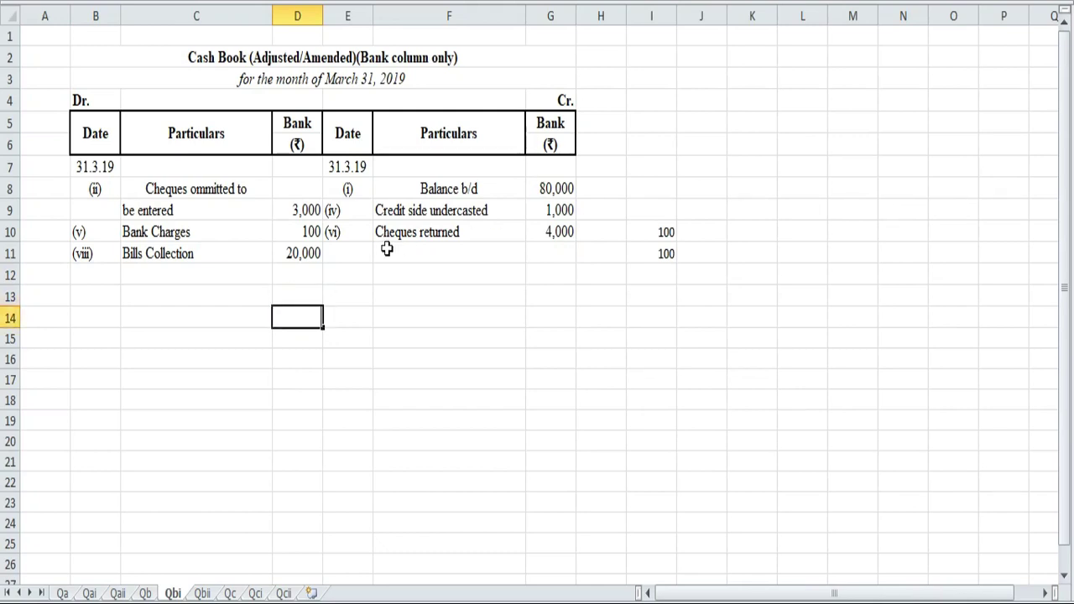
Enter credit-side item (ix) in row 11 with the particulars "Cheques recorded twice" and the bank amount 5,000
left_click(359, 254)
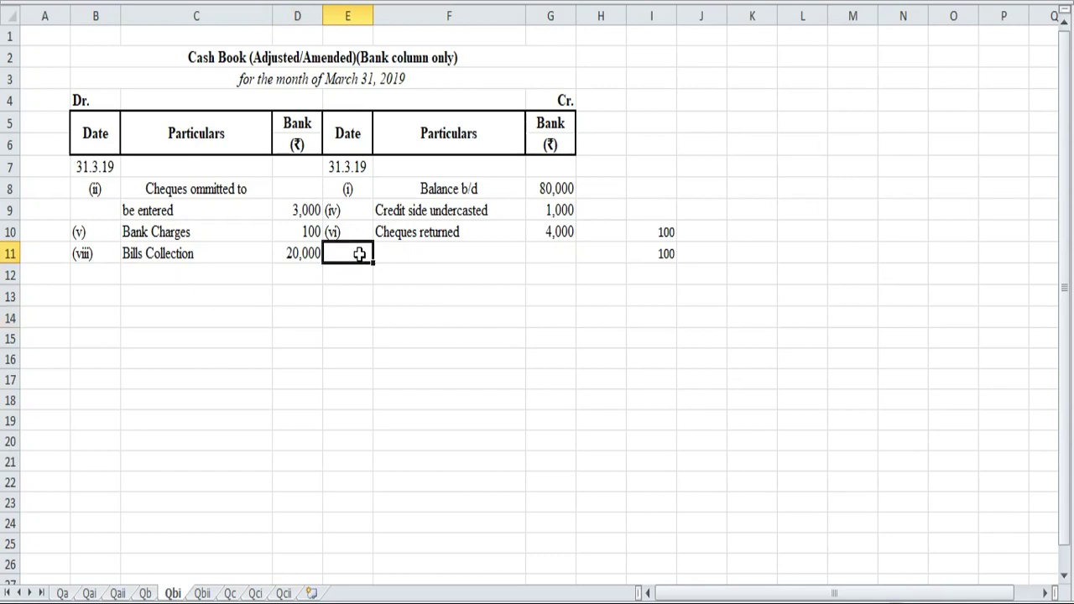
type("(ix")
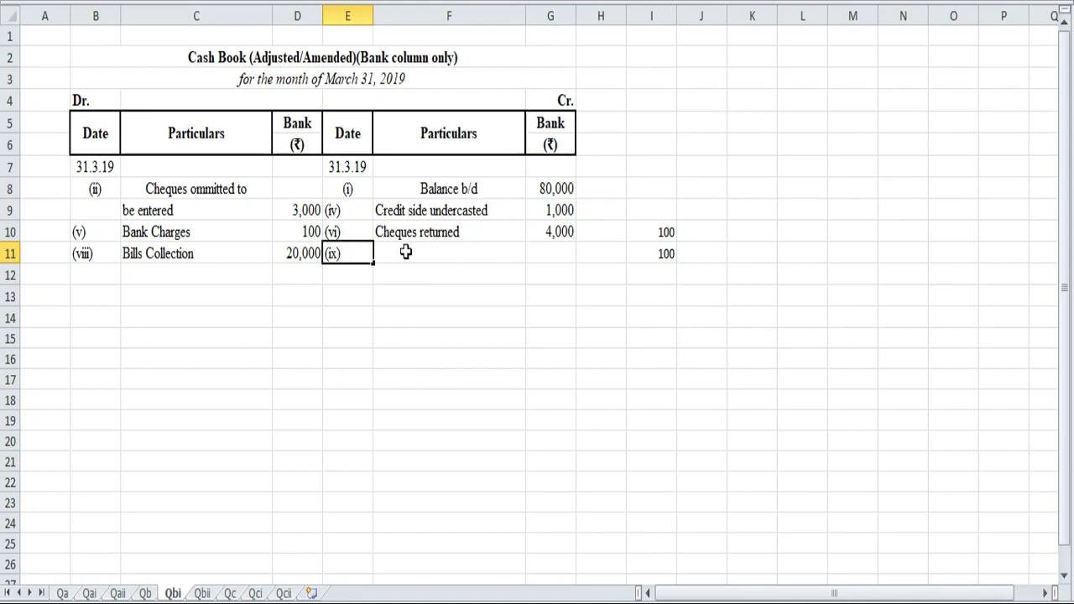
left_click(411, 257)
type("Cheques recorded twice")
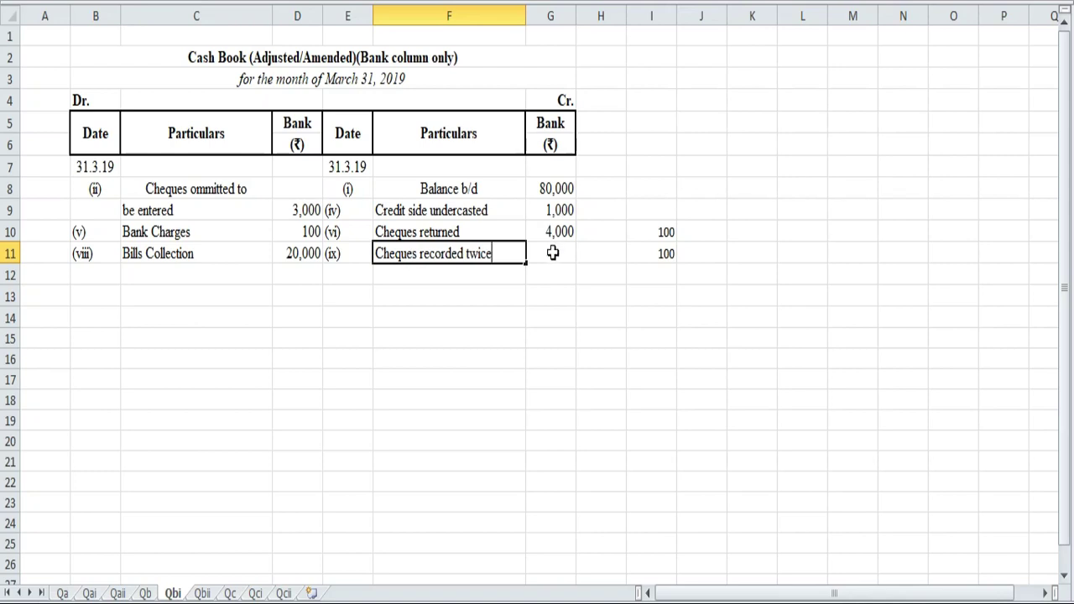
left_click(552, 253)
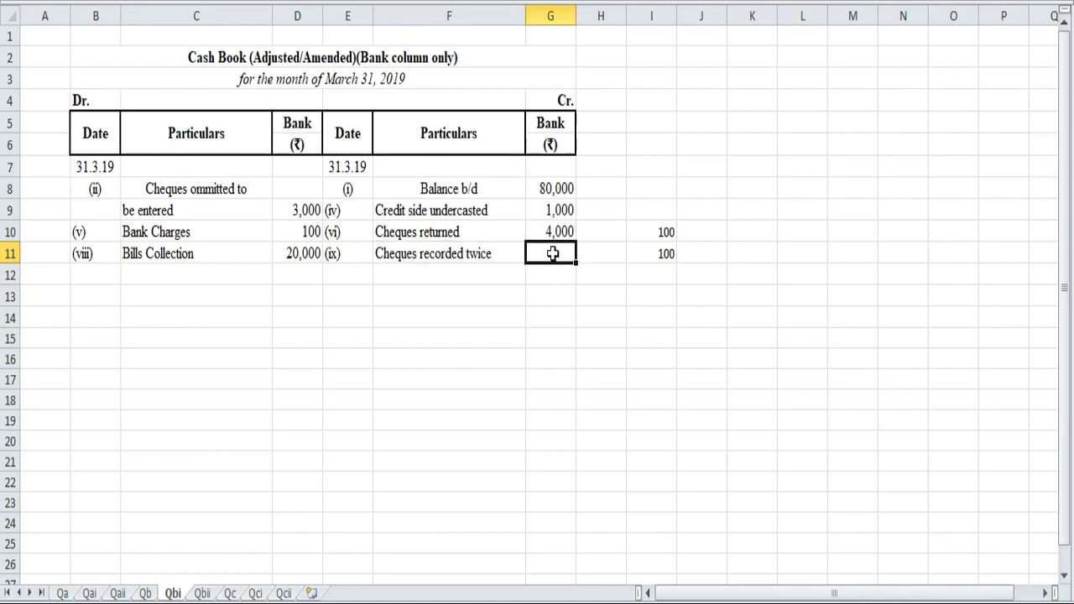
type("5,000")
key("ctrl+Return")
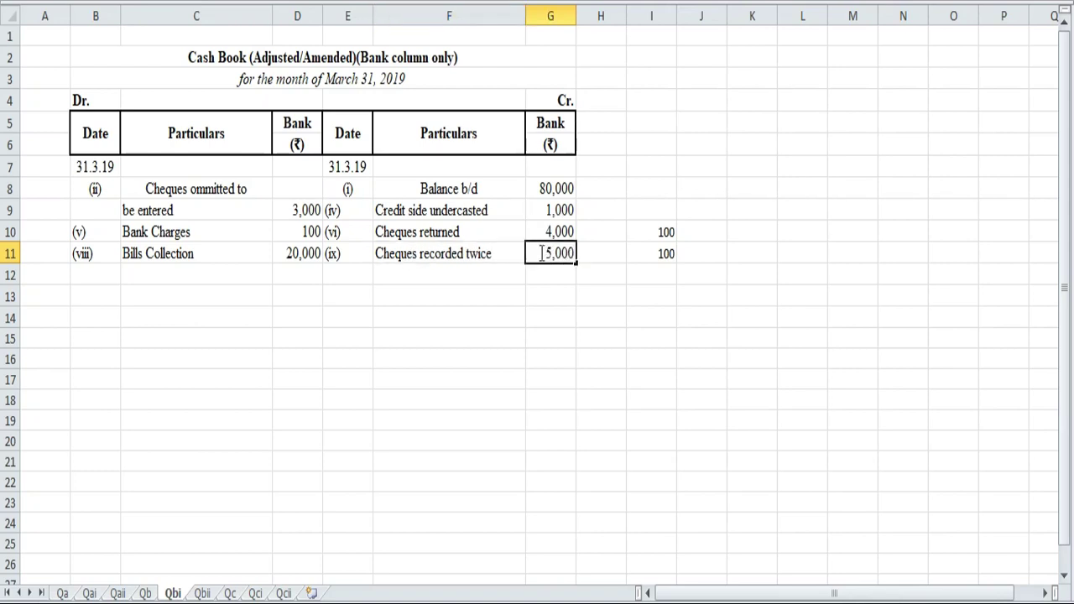
Clear the scratch figures in I10:I11 and check the list of particulars on sheet Qb against the cash book
left_click(666, 232)
key("shift+Down")
key("Delete")
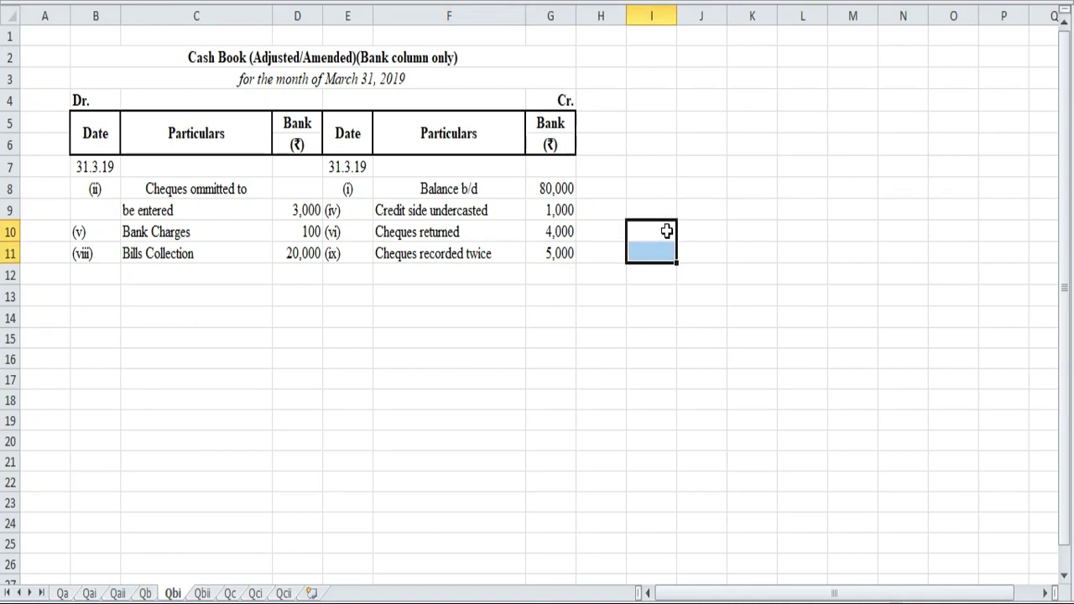
left_click(146, 593)
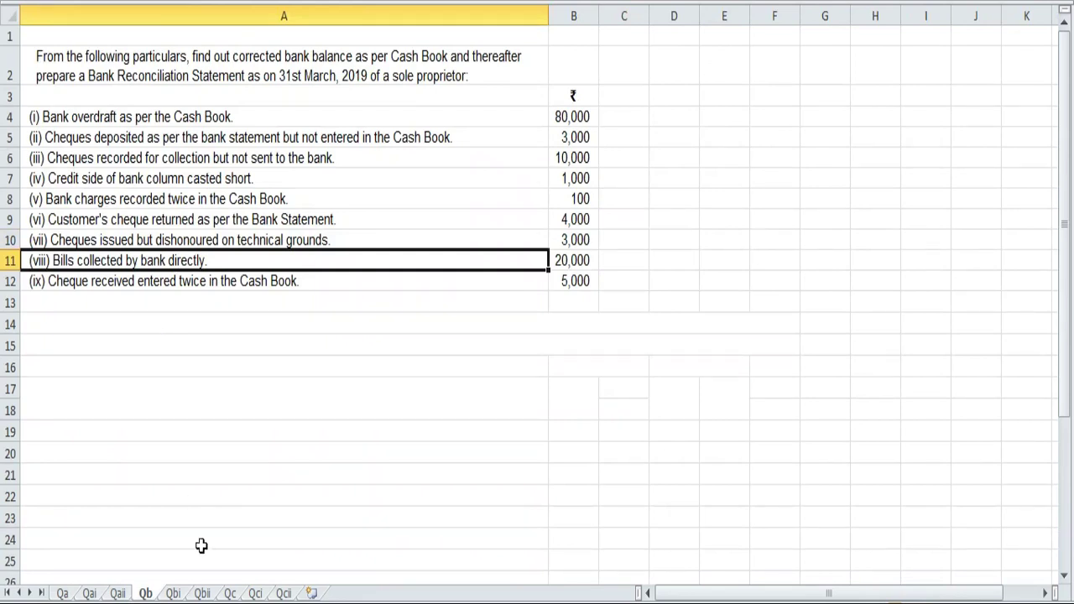
left_click(175, 593)
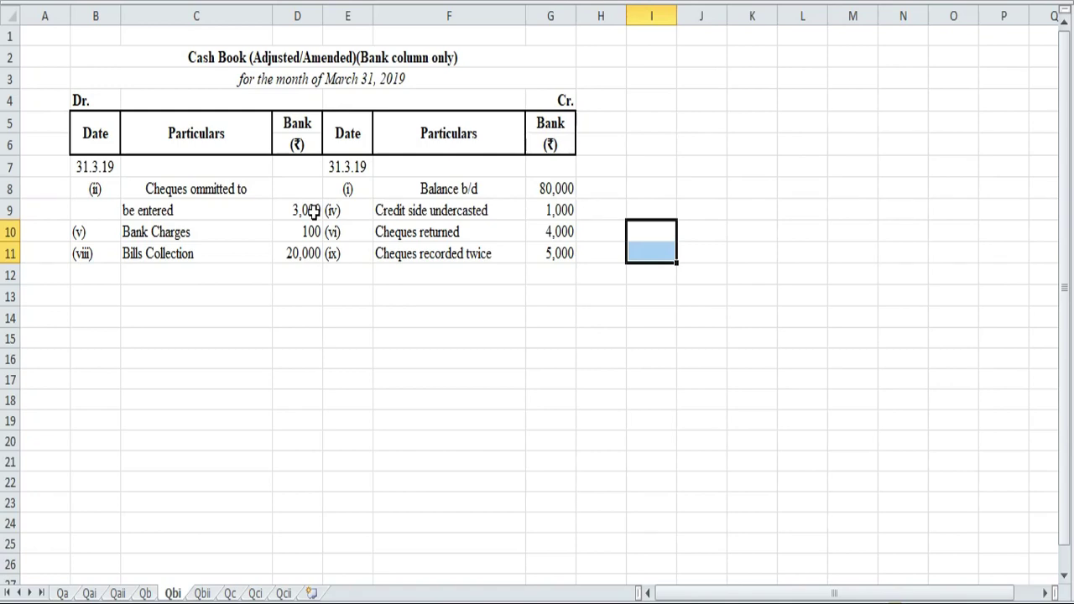
Add up the credit-side bank amounts in G8:G11 and enter the total 90,000 in G13 and D13, leaving G12 blank
left_click(558, 186)
key("shift+Down")
key("shift+Down")
key("shift+Down")
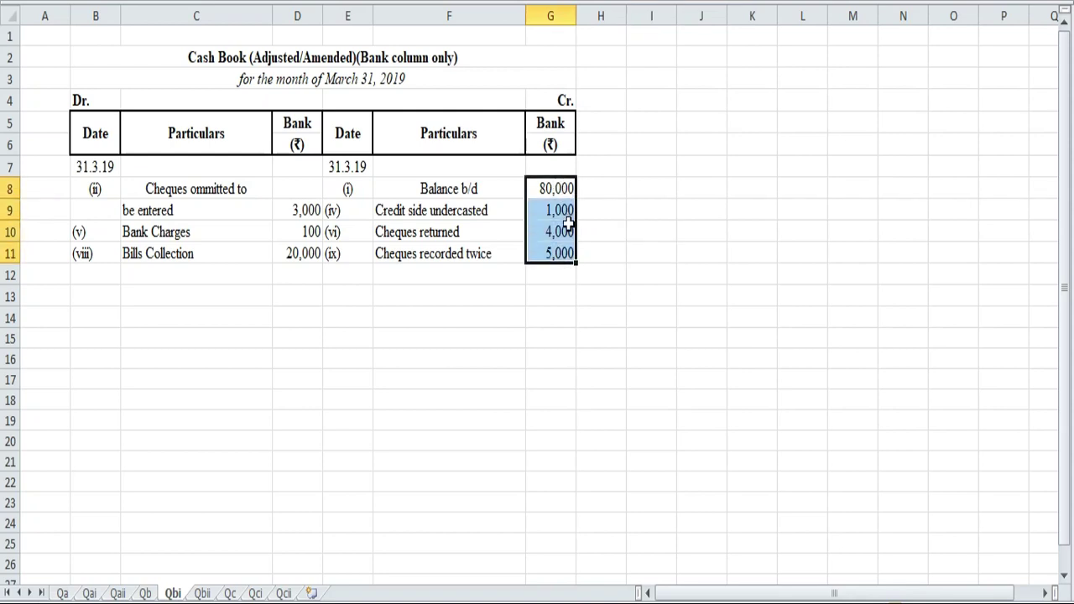
left_click(558, 271)
type("90,000")
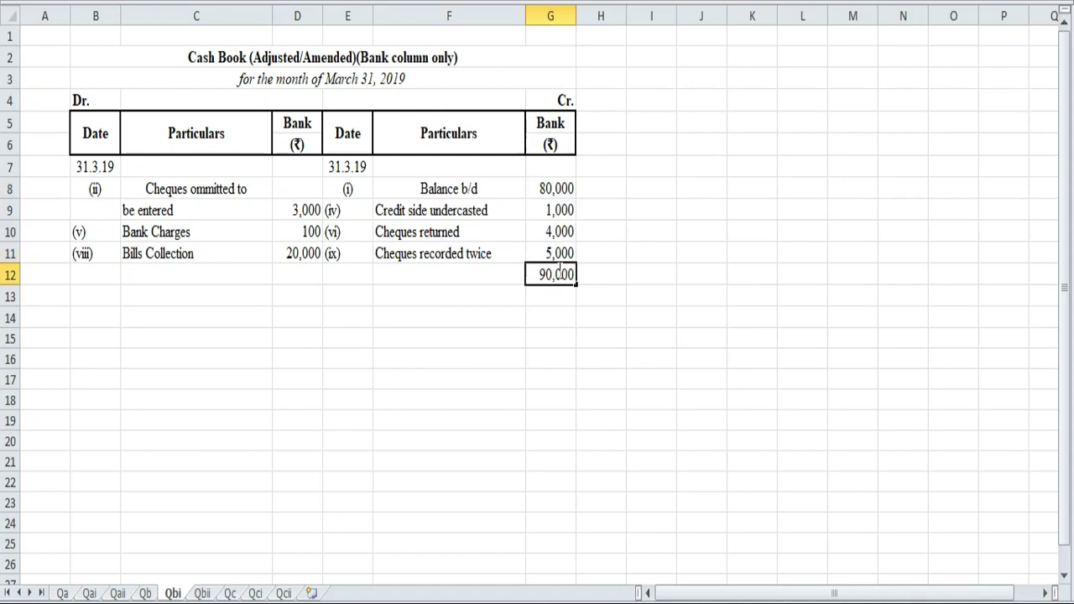
key("BackSpace")
key("BackSpace")
key("BackSpace")
key("BackSpace")
key("BackSpace")
key("Return")
type("90,000")
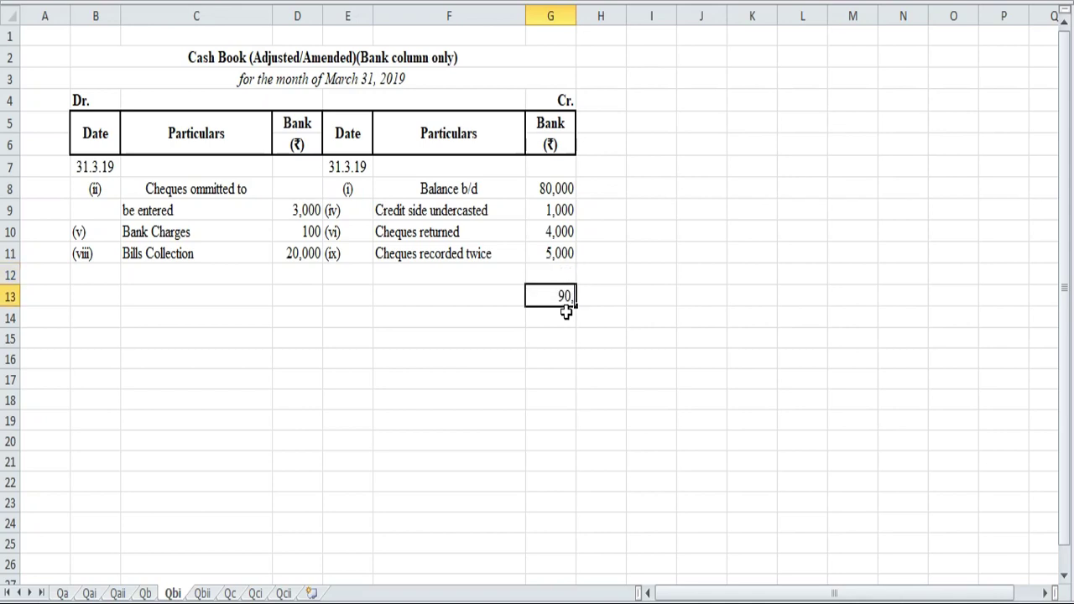
left_click(305, 292)
type("90,000")
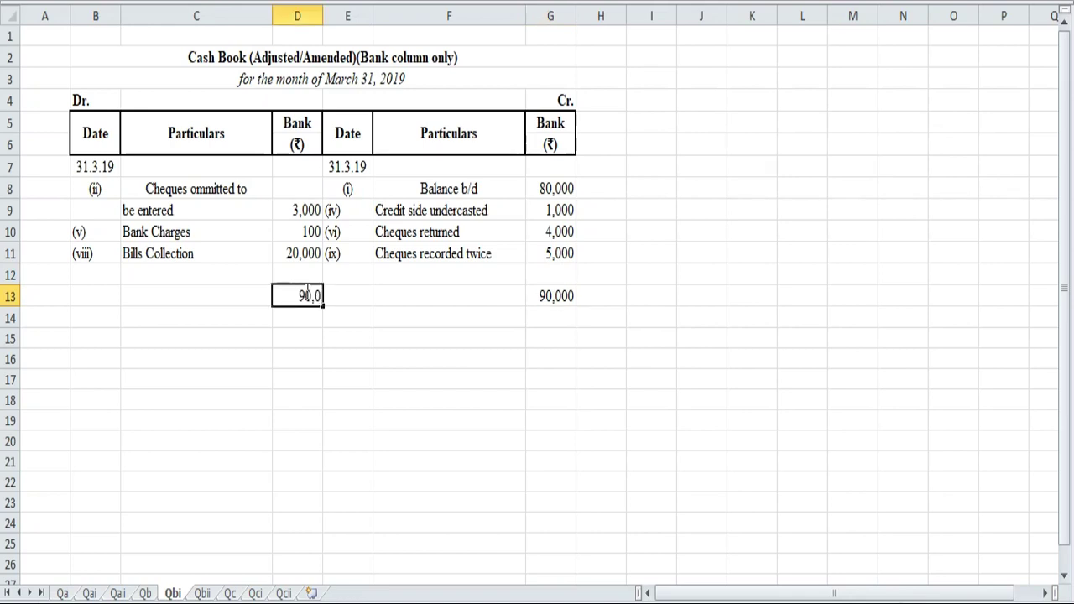
Enter the debit-side balancing amount 66,900 in D12 and check the sum of D9:D12
left_click(309, 210)
key("shift+Down")
key("shift+Down")
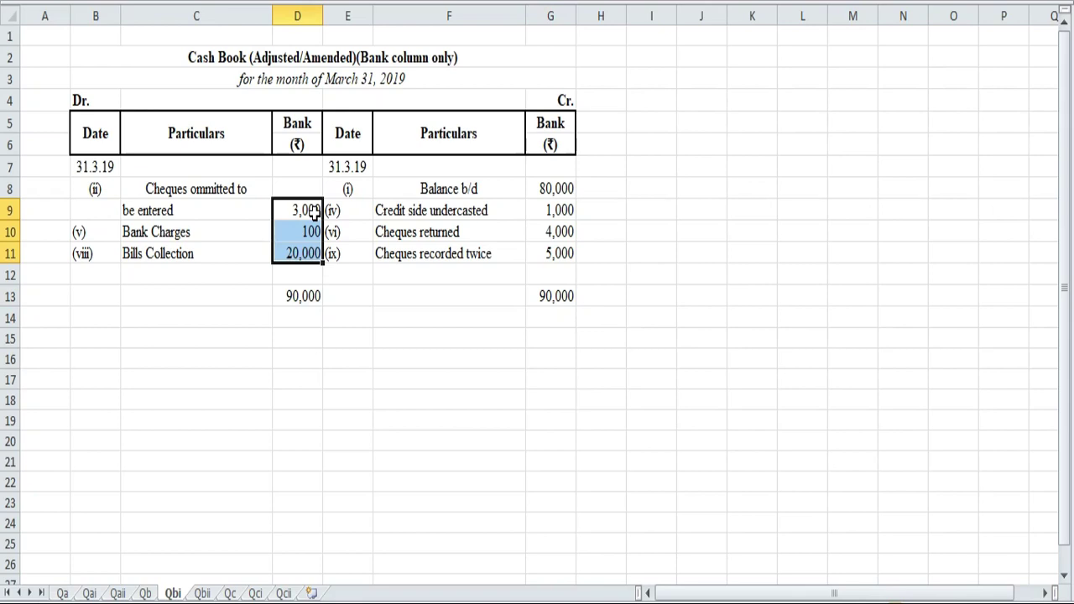
left_click(309, 278)
type("66,900")
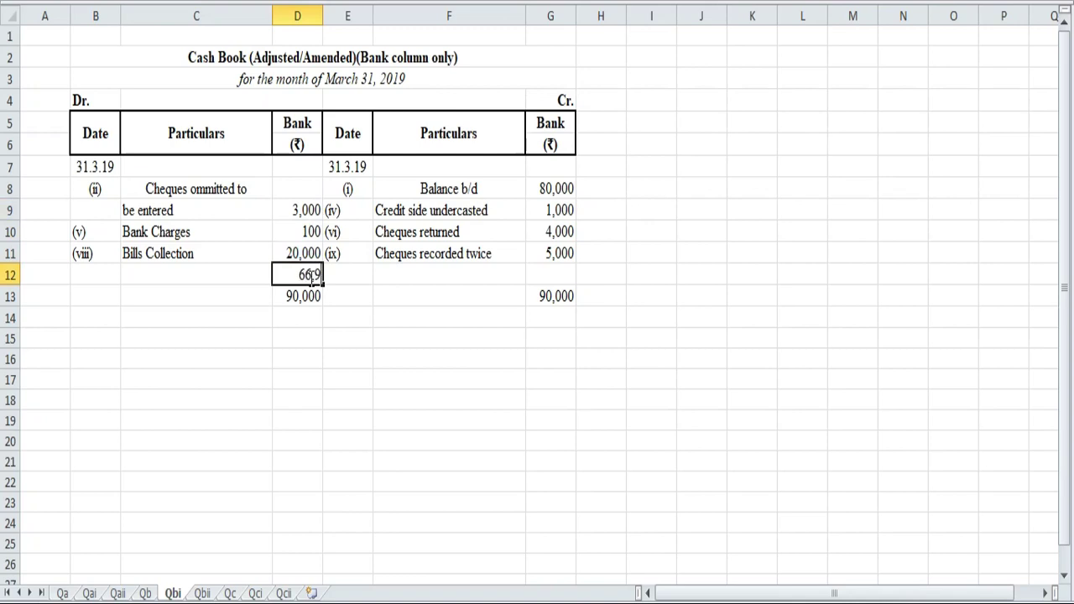
left_click(303, 210)
key("shift+Down")
key("shift+Down")
key("shift+Down")
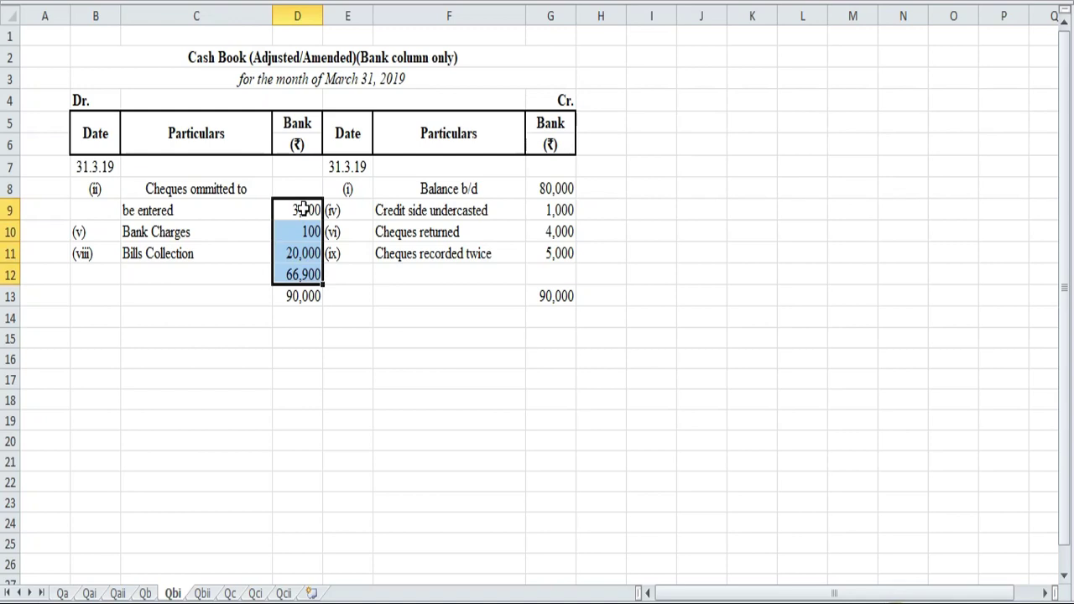
left_click(299, 275)
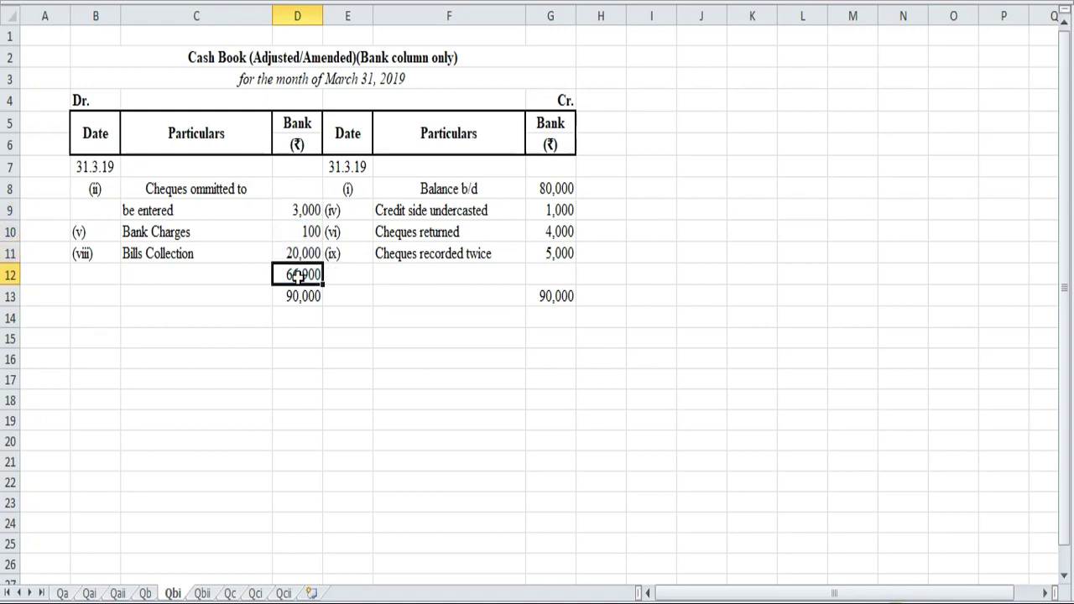
Apply all borders to the cash book entry rows in B7:G13
left_click(92, 167)
key("shift+Right")
key("shift+Right")
key("shift+Right")
key("shift+Right")
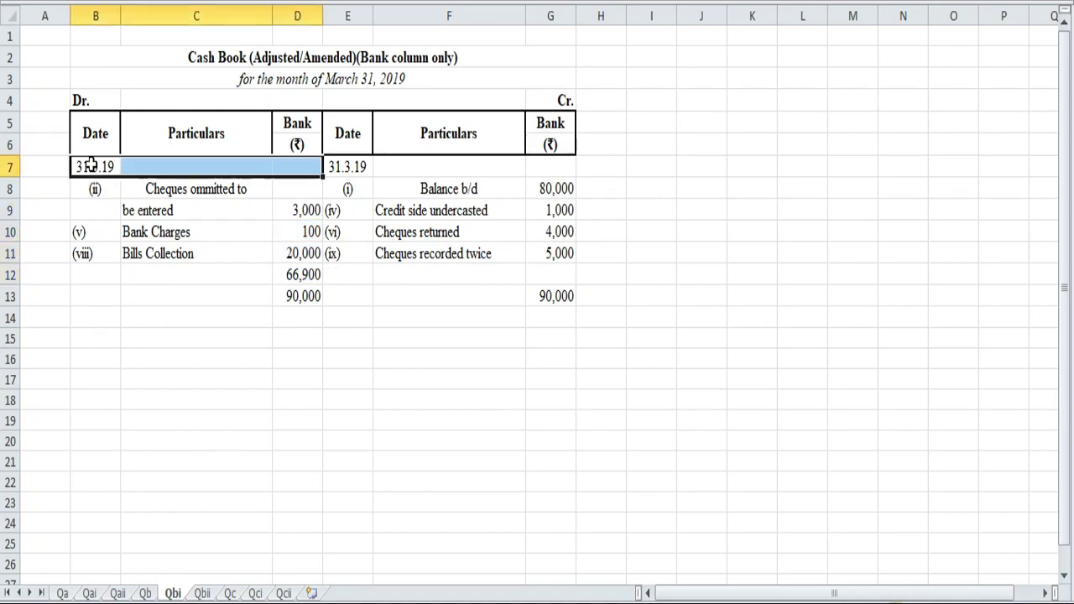
key("shift+Right")
key("shift+Down")
key("shift+Down")
key("shift+Down")
key("shift+Down")
key("shift+Down")
key("shift+Down")
key("shift+Down")
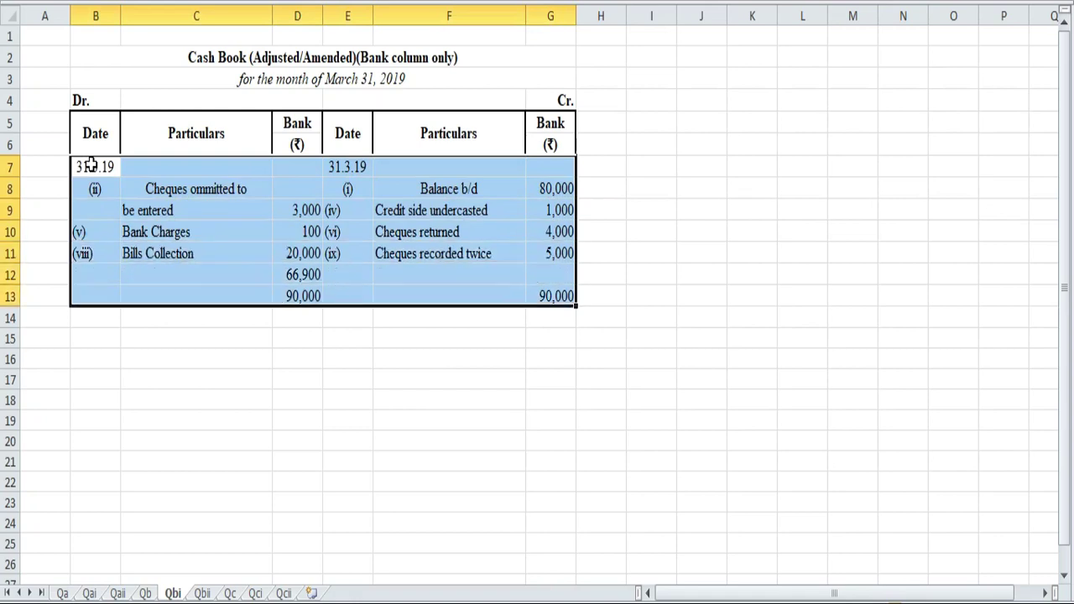
key("shift+Up")
left_click(204, 102)
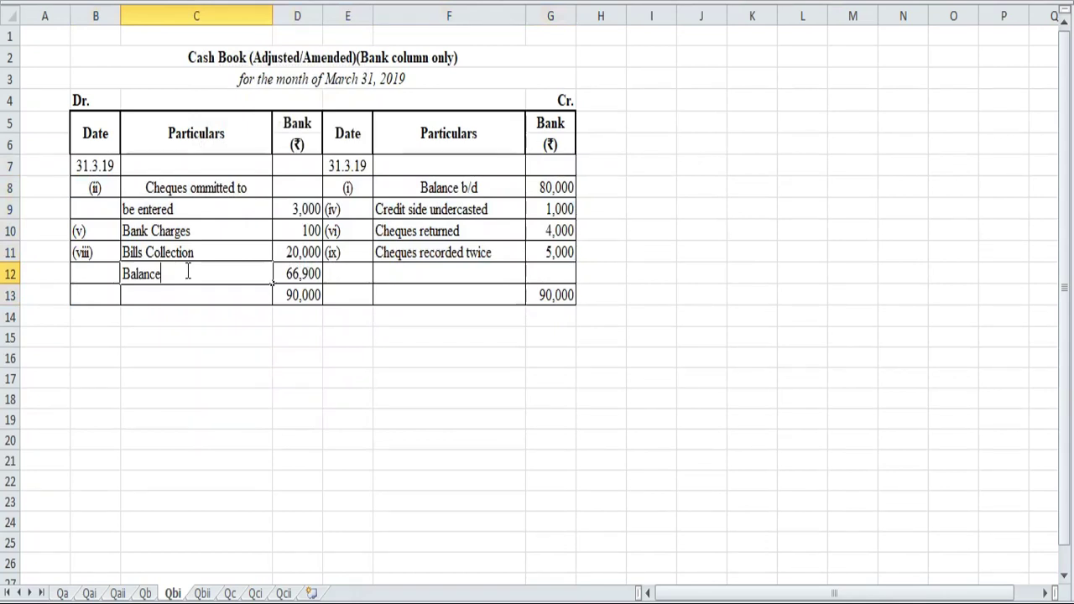
Label the debit-side balancing amount in C12 as "Balance c/d"
type("c/d")
left_click(318, 382)
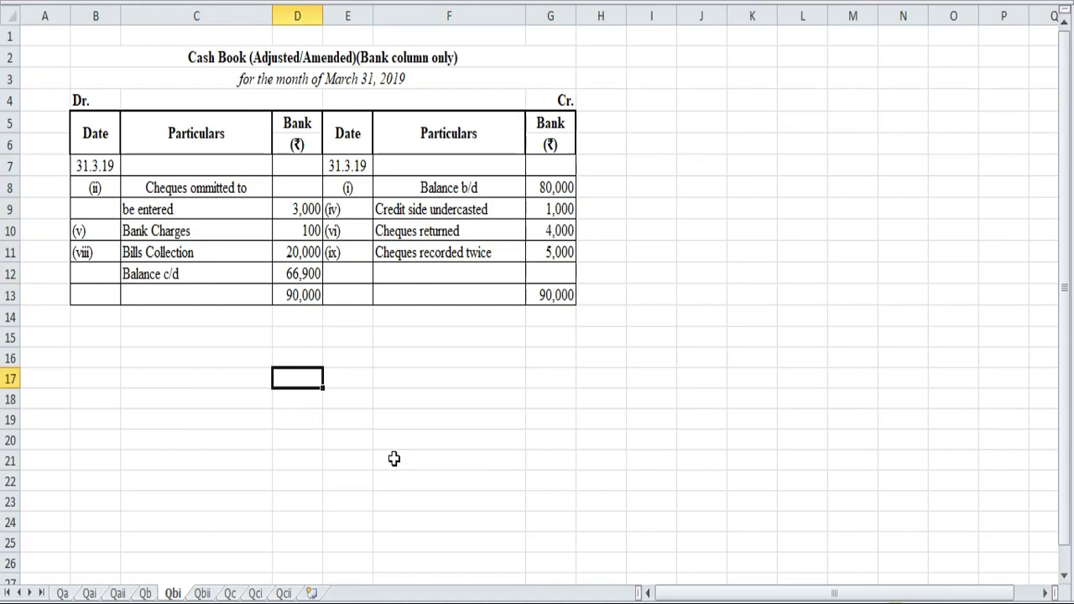
left_click(332, 380)
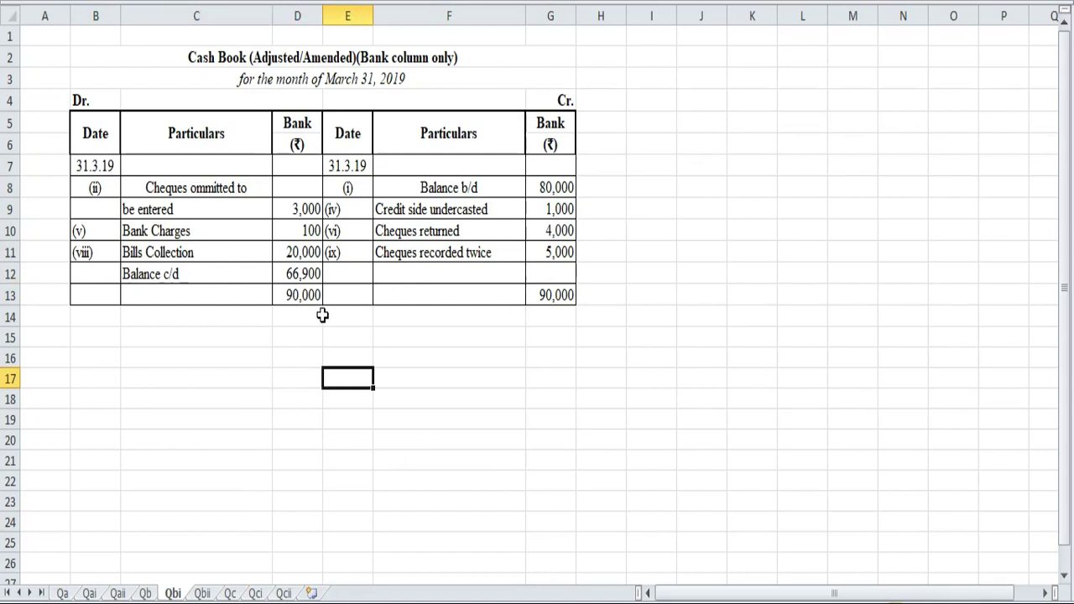
Add a thick bottom border to D12 and G12, directly above the two totals
left_click(307, 273)
left_click(208, 0)
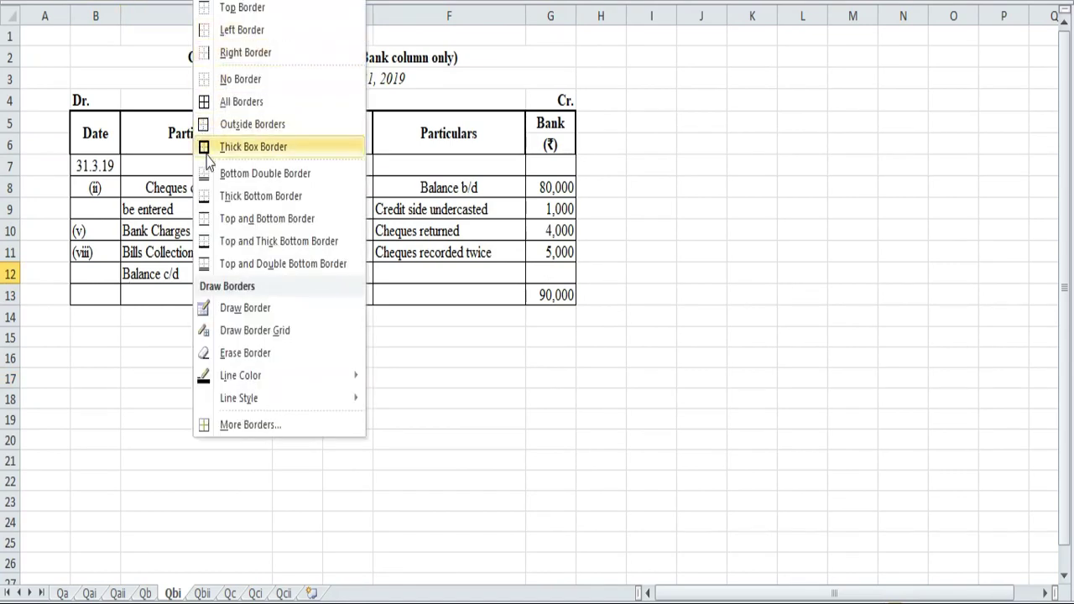
left_click(205, 197)
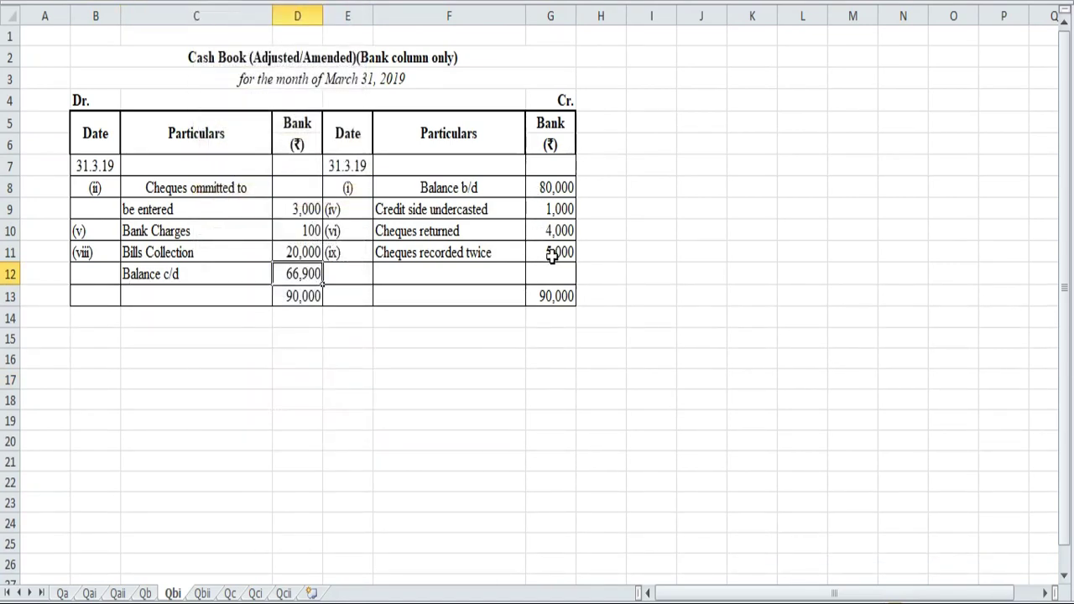
left_click(550, 276)
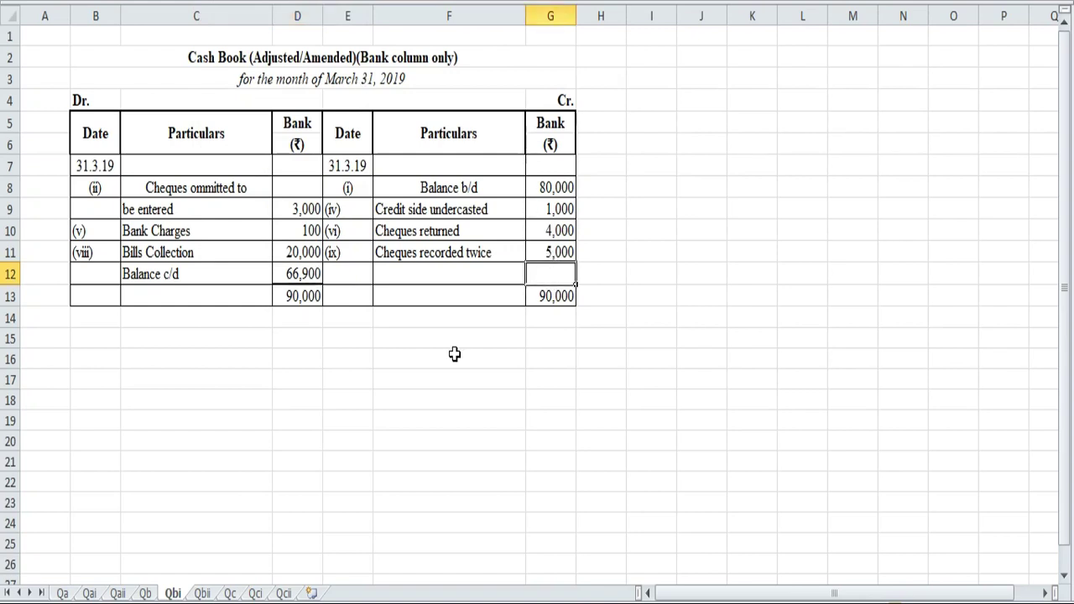
left_click(488, 373)
Add a double bottom border under the totals in D13 and G13
left_click(304, 296)
left_click(205, 1)
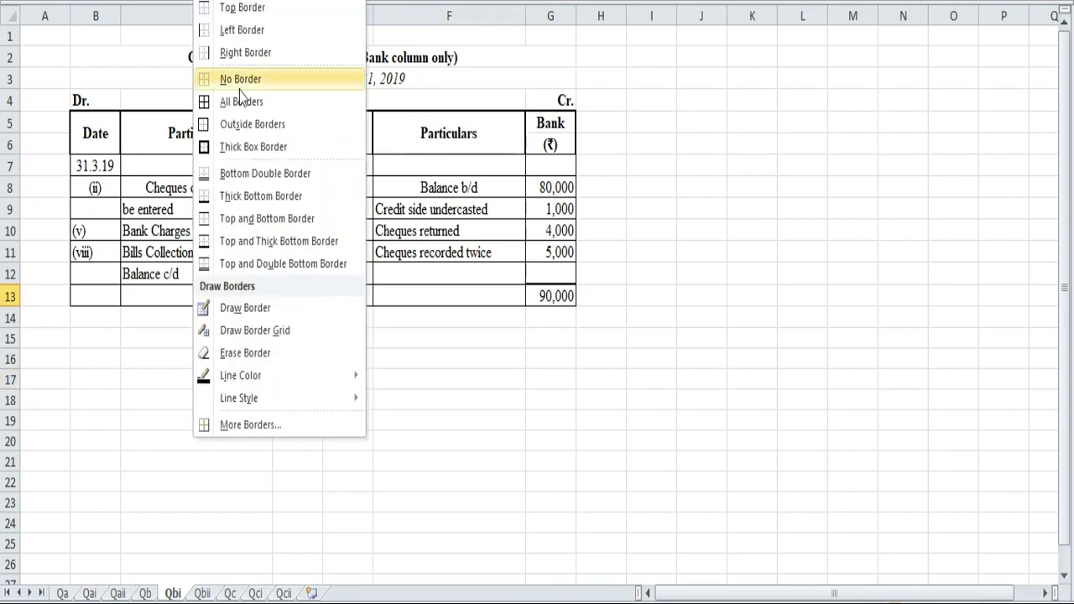
left_click(207, 173)
left_click(541, 301)
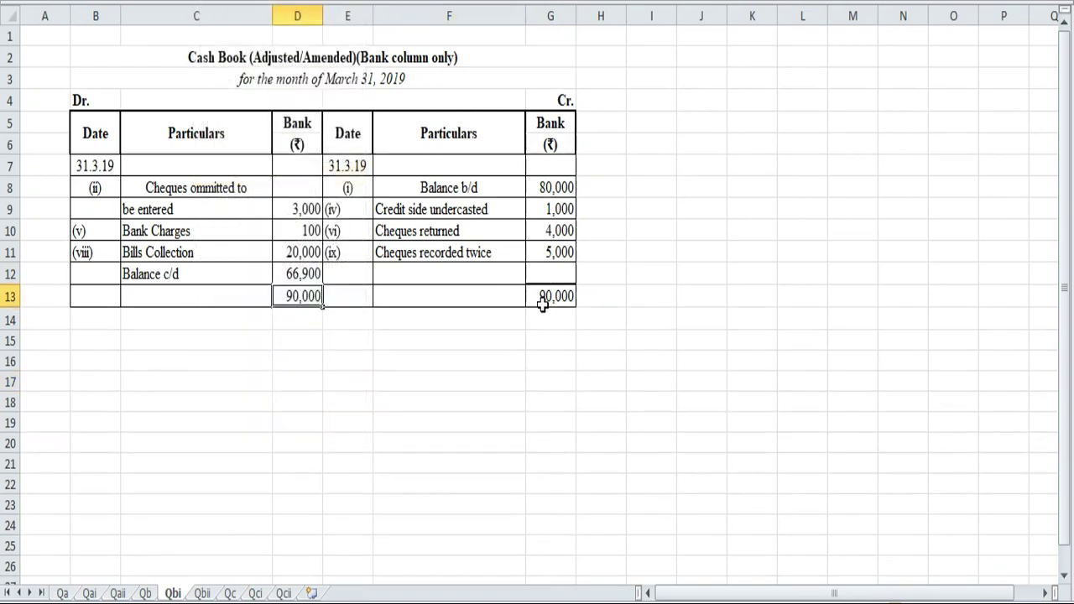
left_click(201, 1)
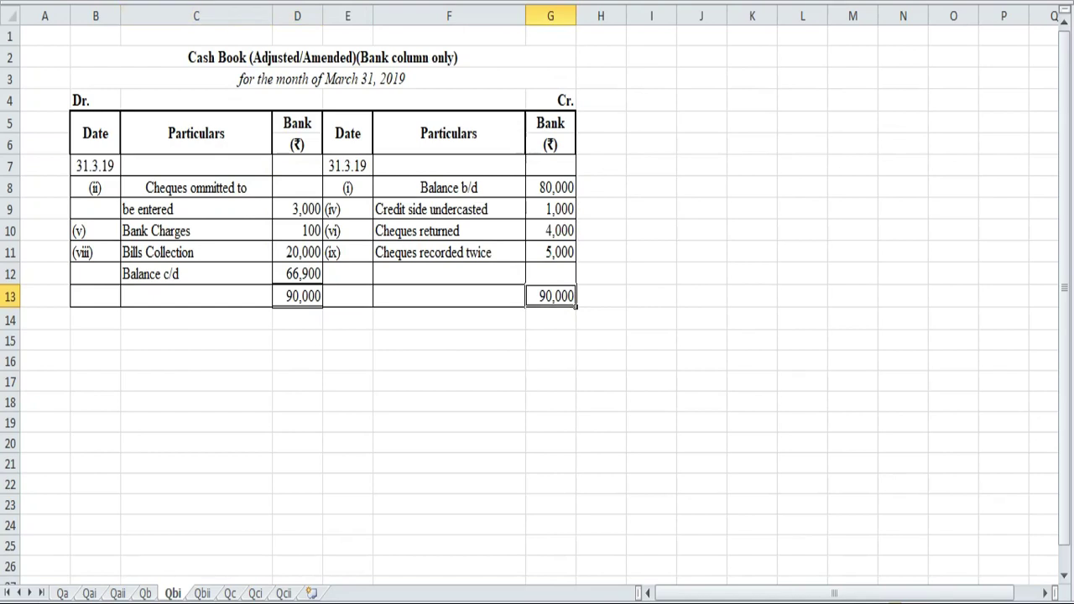
Bring down the balance on the credit side in row 14 with "Balance b/d" and the amount 66,900
left_click(440, 323)
type("Balance b")
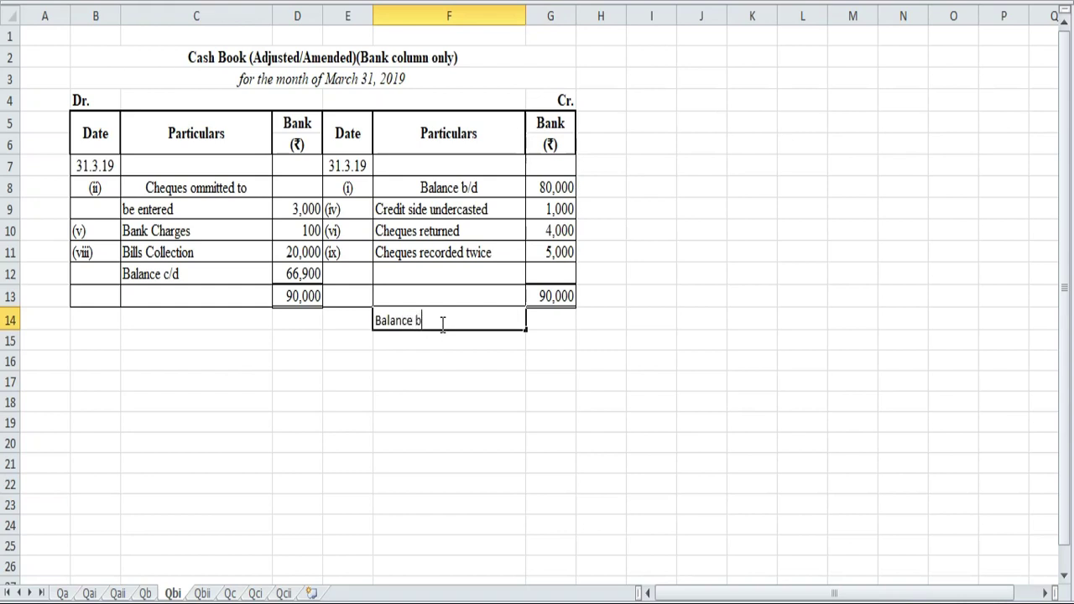
type("/d")
left_click(558, 324)
type("66,900")
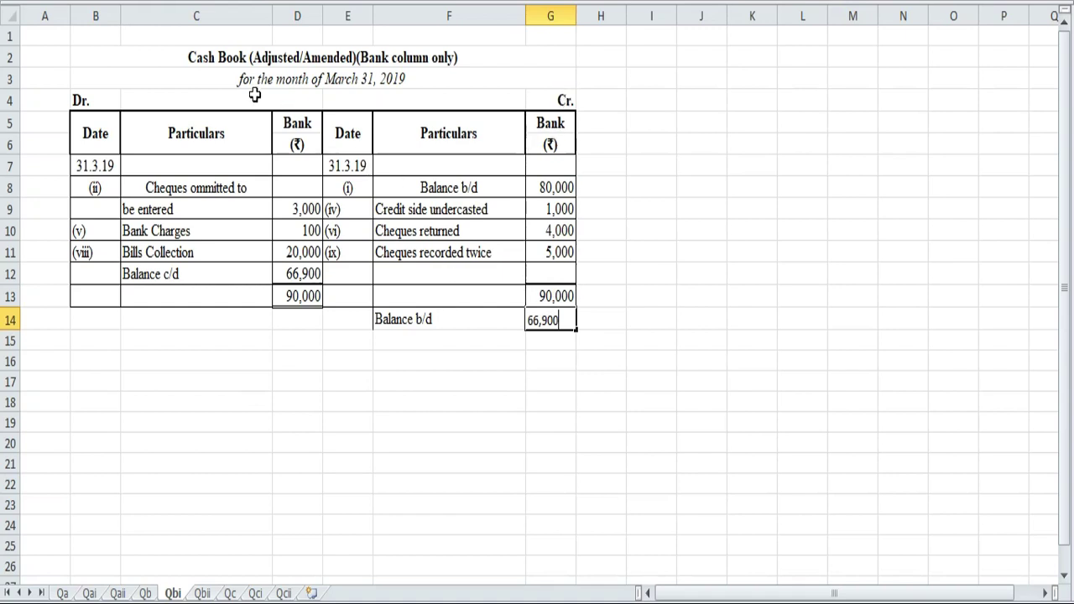
On sheet Qbii, enter "Credit Balance as per Amended Cash Book" as the first particulars entry in B6
left_click(203, 593)
left_click(424, 251)
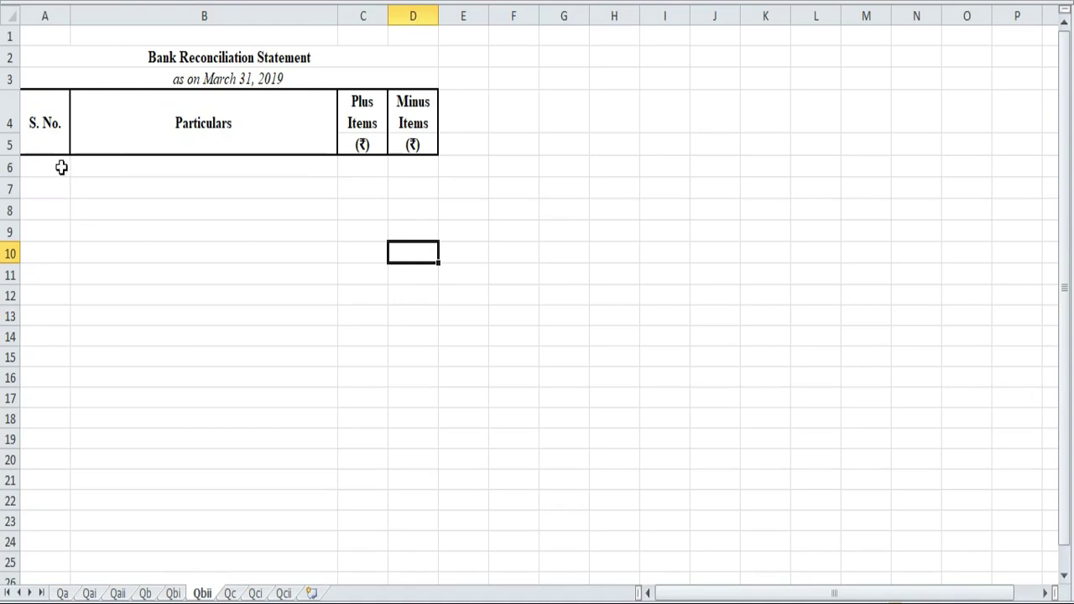
left_click(107, 170)
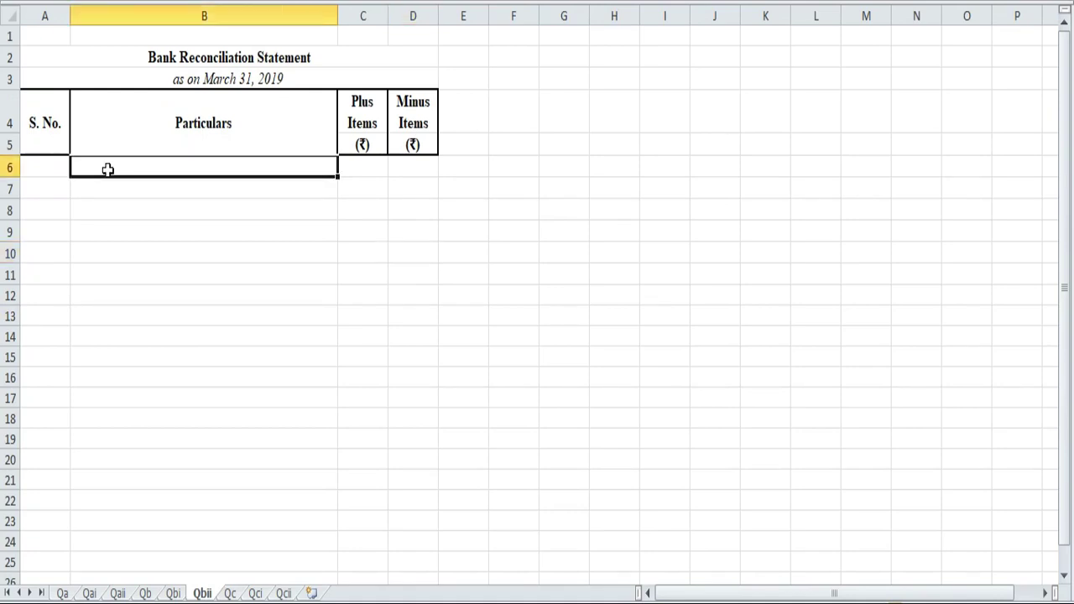
type("r")
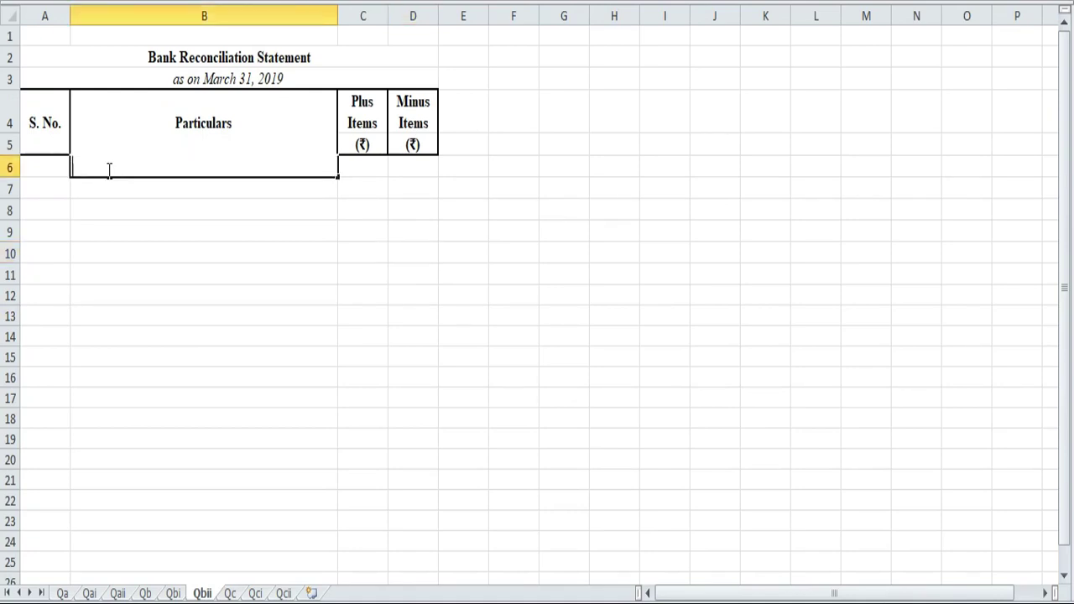
type("redit Balance as p")
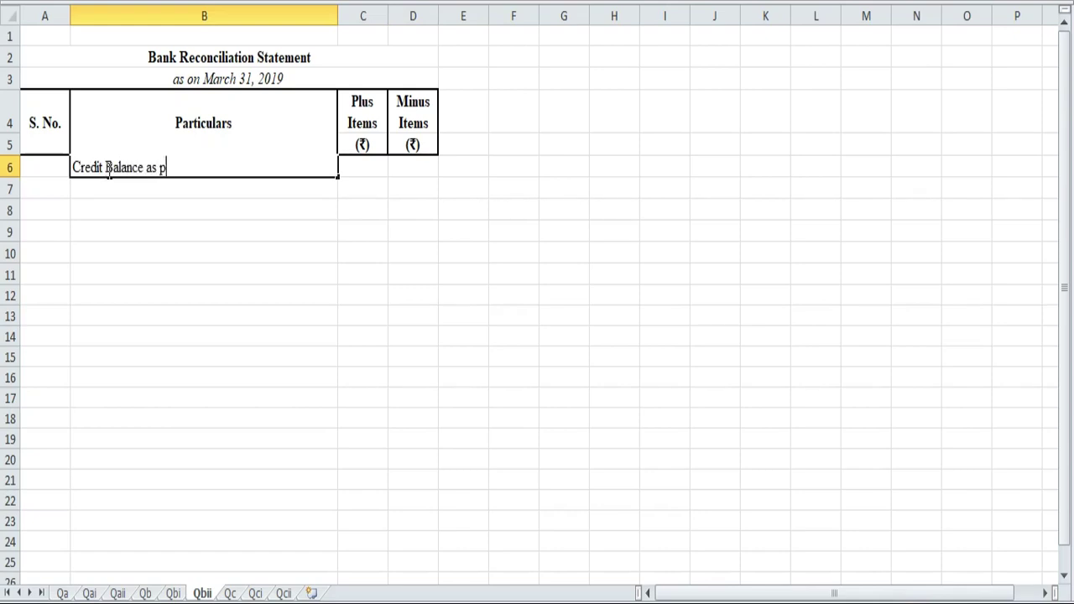
type("er Amended Cash Book")
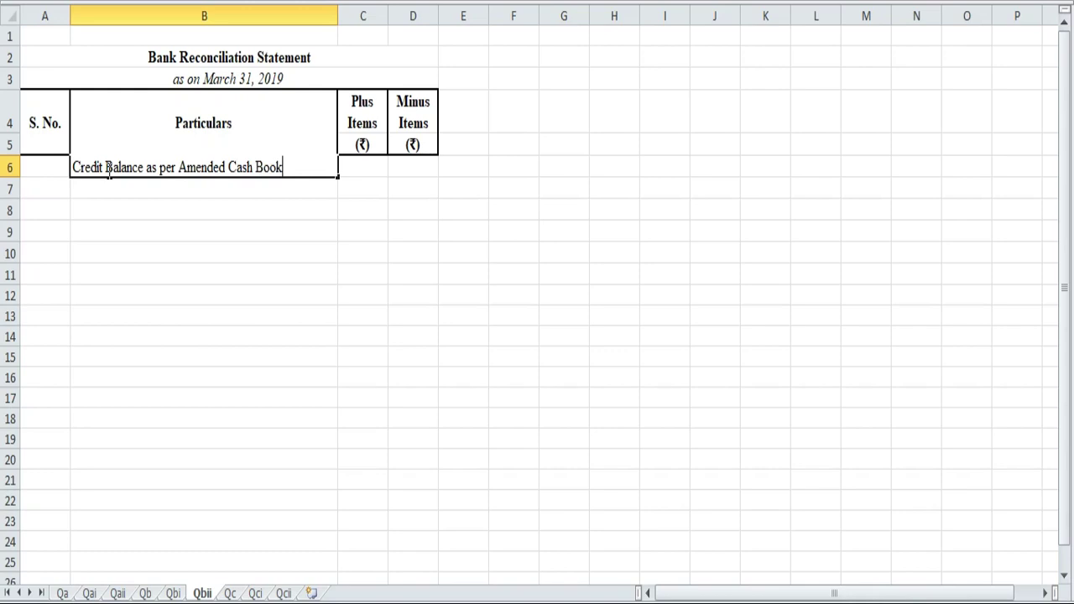
left_click_drag(359, 59, 307, 156)
left_click(309, 158)
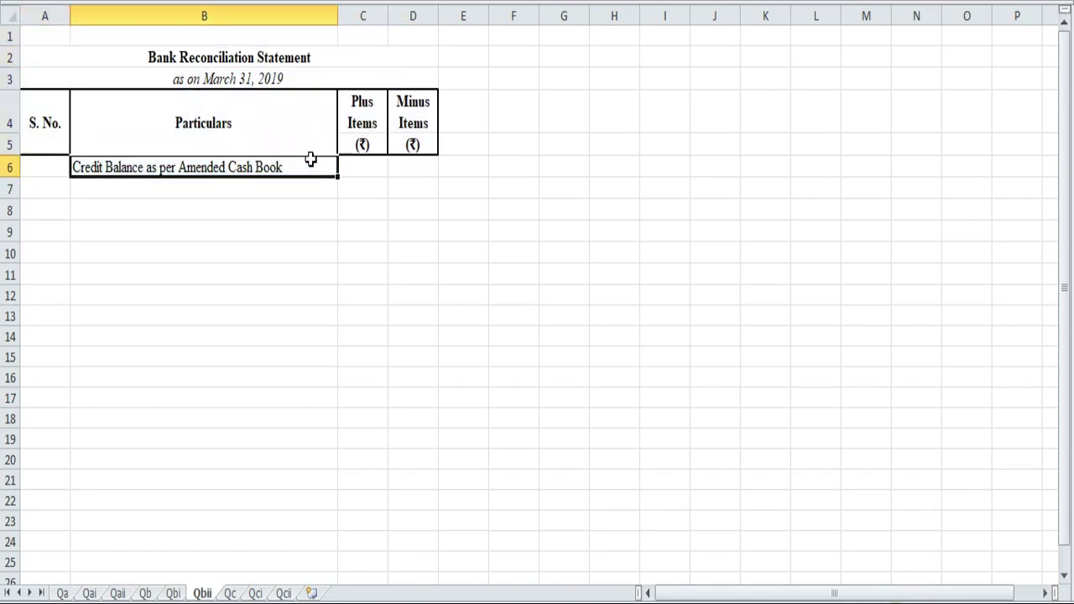
Widen the Particulars column and append "(Overdraft)" to the credit balance entry in B6
left_click(315, 127)
left_click_drag(336, 16, 391, 16)
left_click(307, 174)
double_click(306, 171)
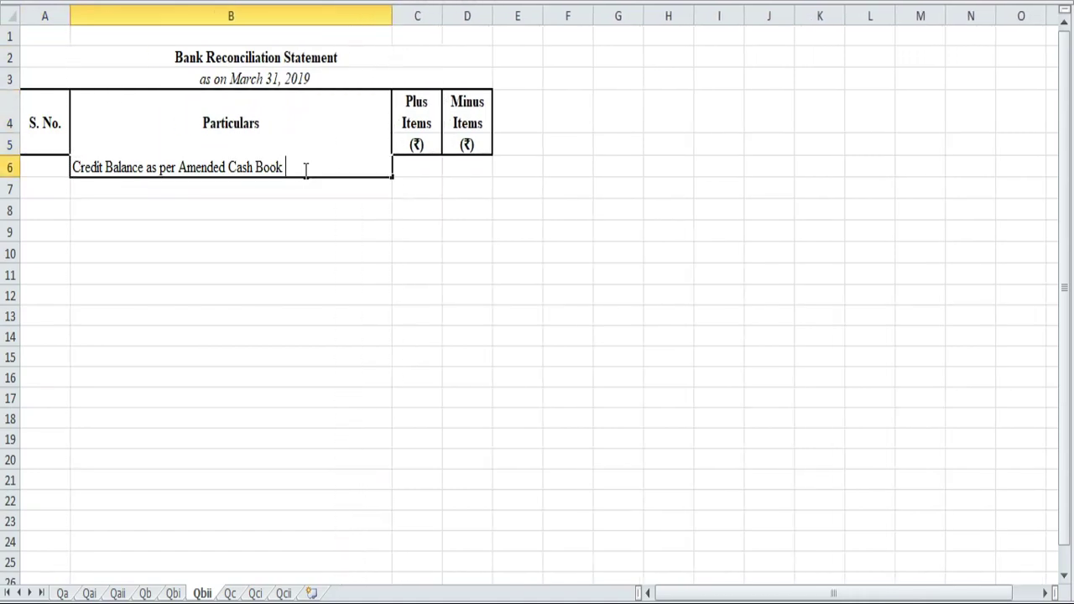
type("(Overdraft")
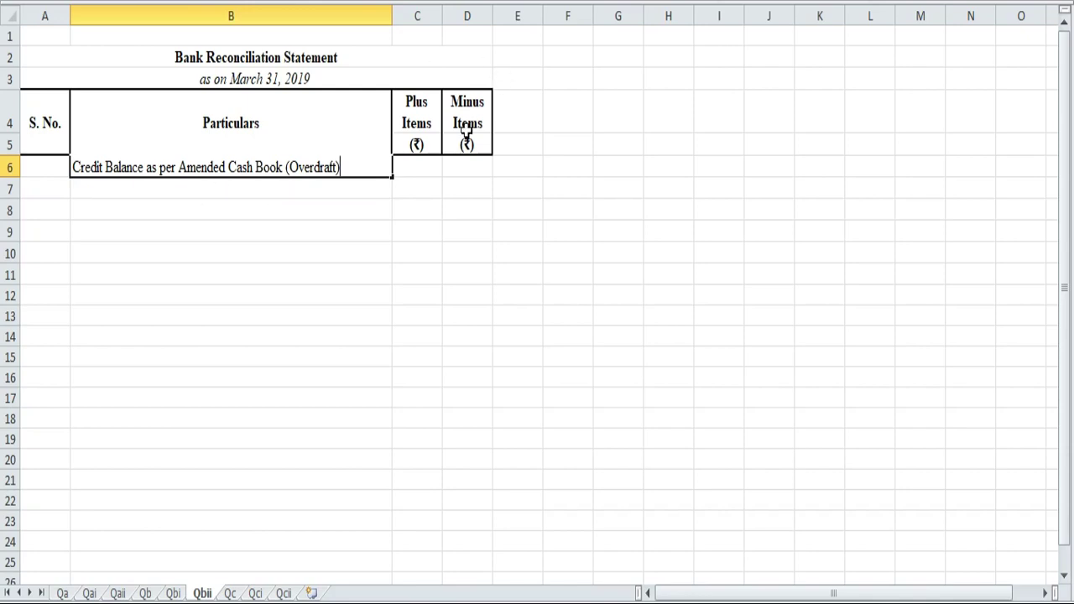
Check the closing balance on sheet Qbi and enter 66,900 as the minus item in D6 of sheet Qbii
left_click(460, 168)
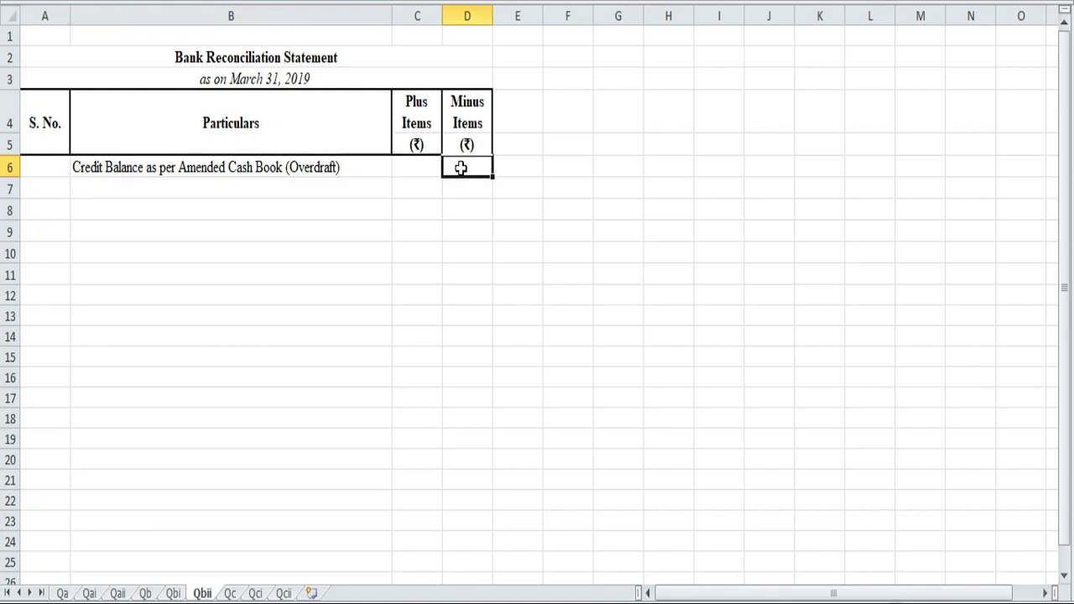
left_click(174, 593)
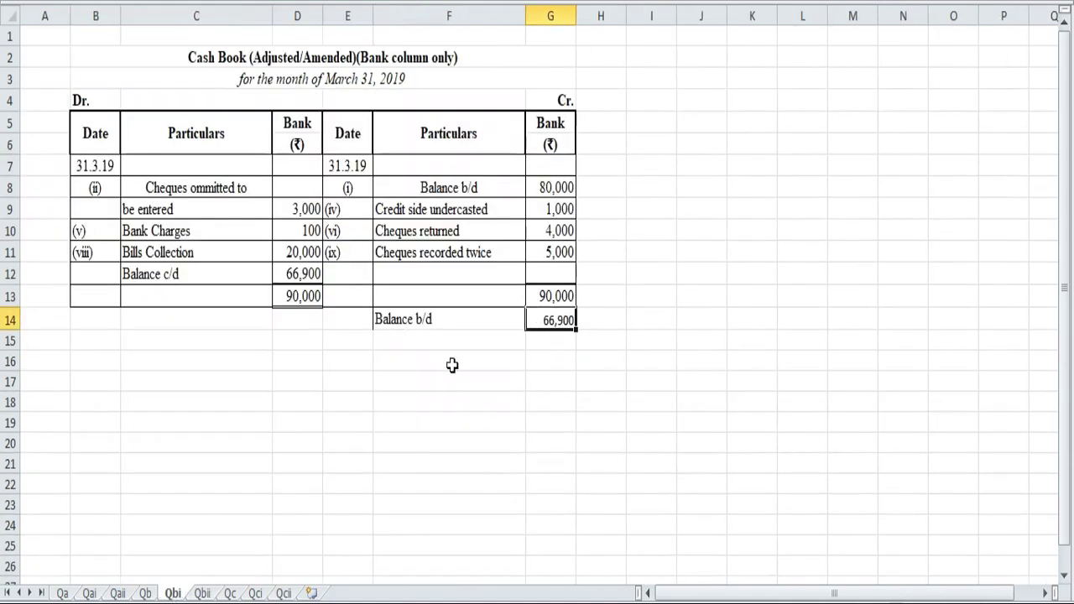
left_click(209, 594)
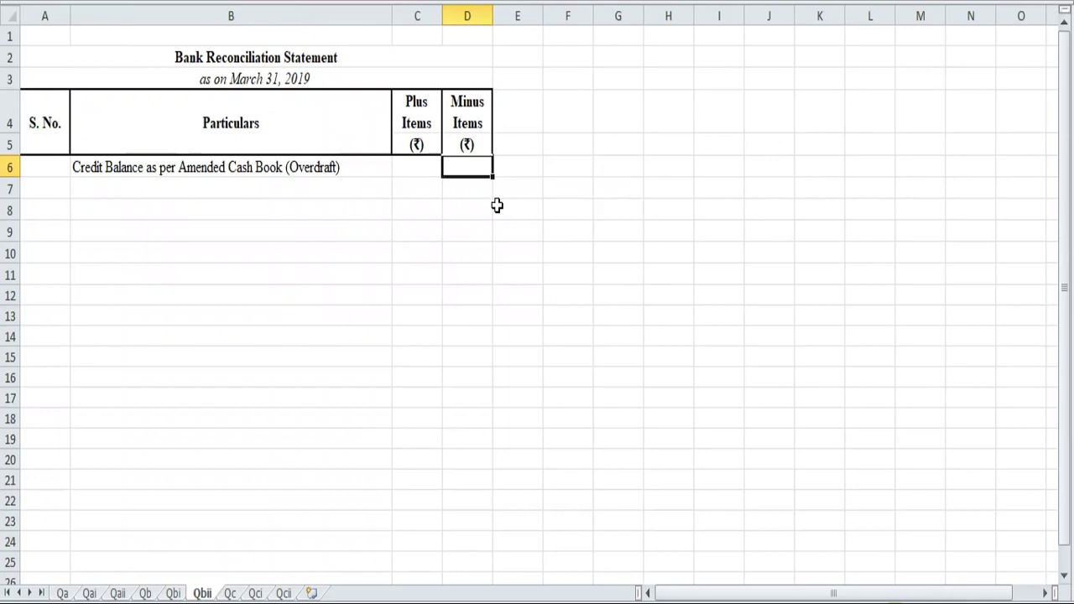
type("66,900")
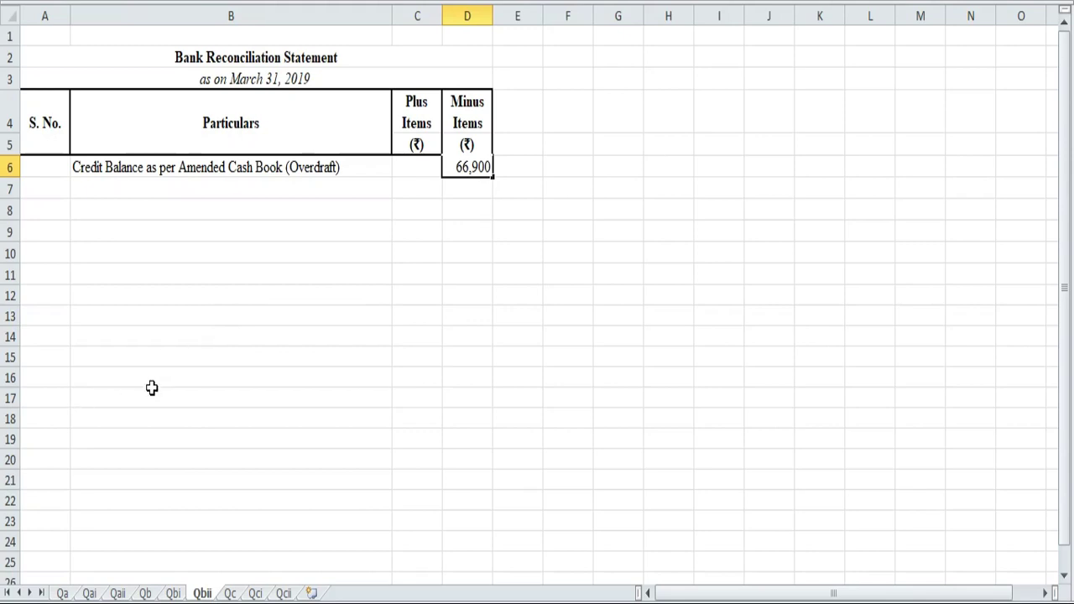
Examine item (iii) on sheet Qb and compare it with the amended cash book and the reconciliation statement
left_click(173, 593)
left_click(146, 593)
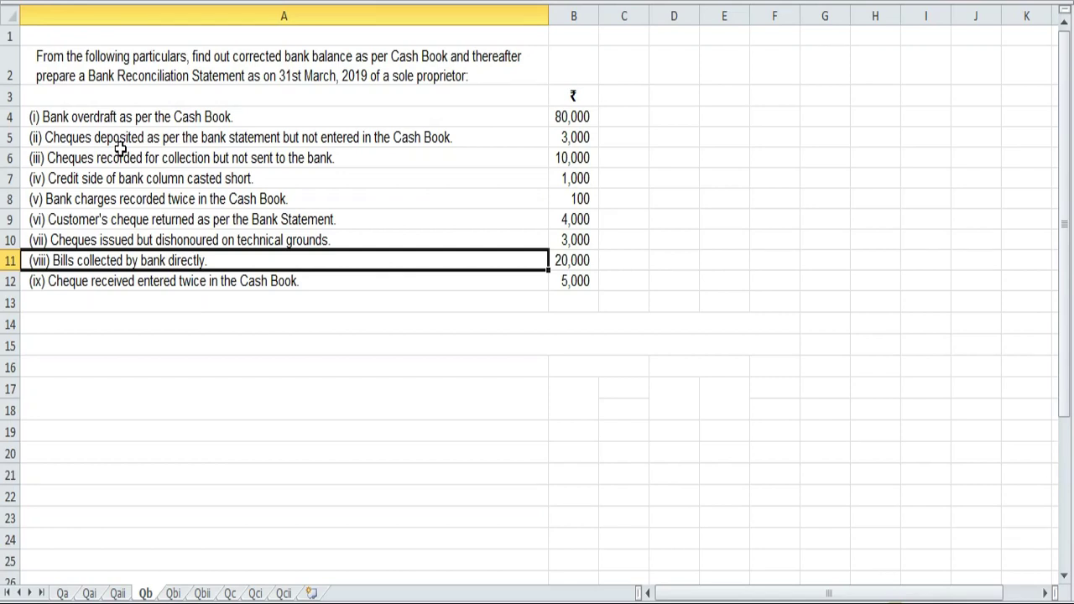
left_click(268, 154)
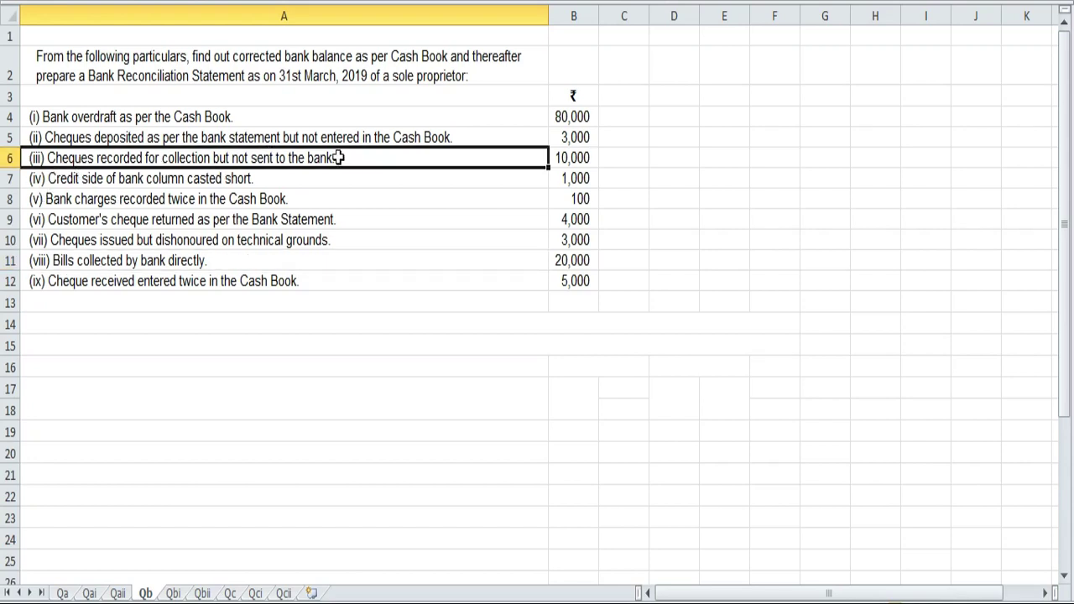
left_click(172, 593)
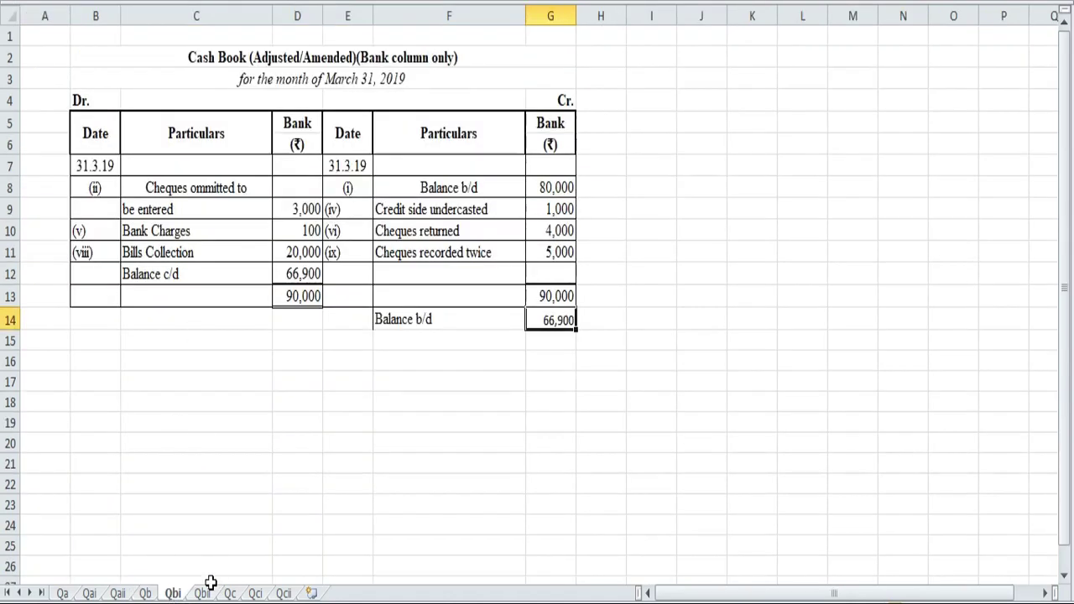
left_click(206, 593)
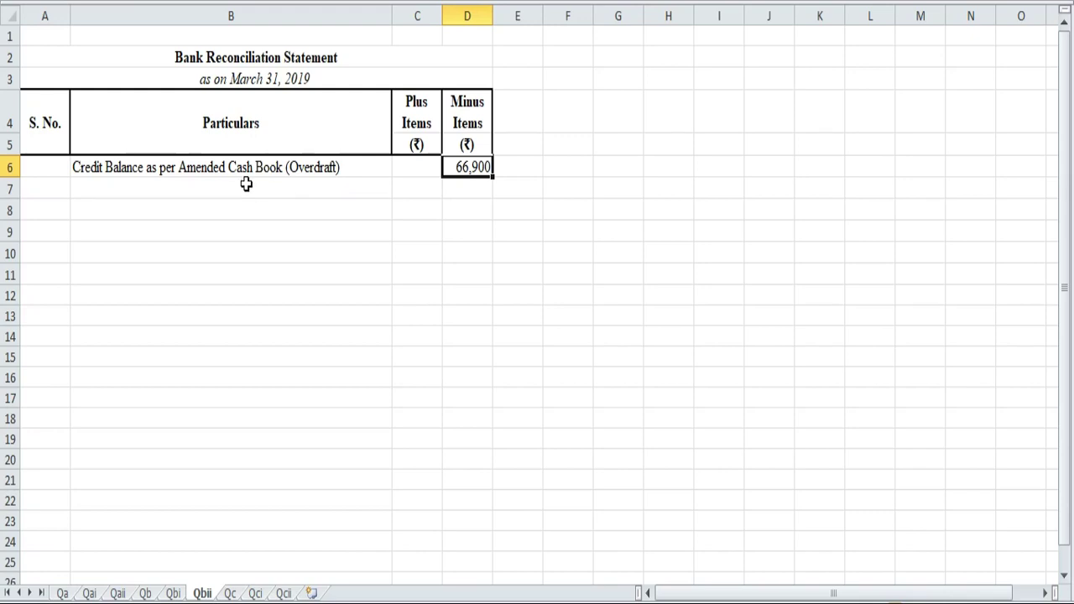
left_click(147, 594)
left_click(586, 160)
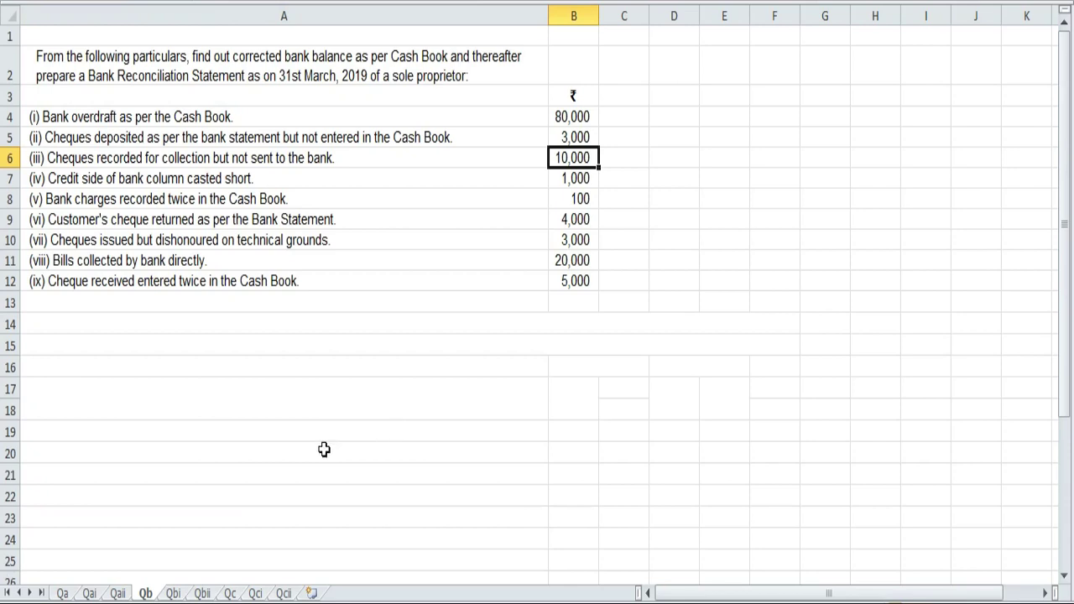
left_click(203, 593)
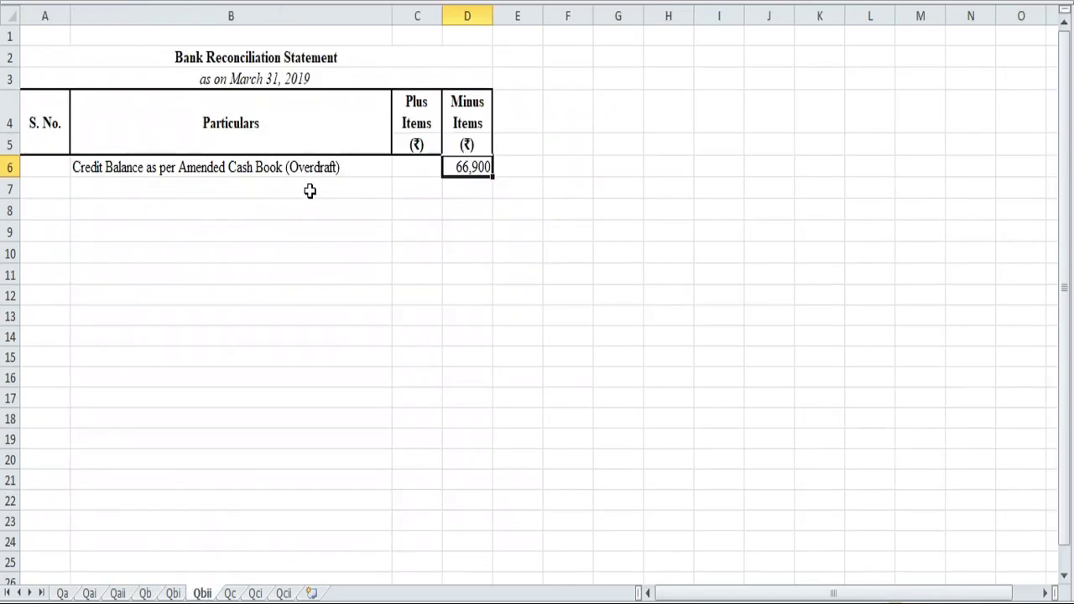
Enter "Less: Cheques recorded in Cash Book but not sent to bank for collection" in B9 of sheet Qbii, checking the wording on sheet Qb
left_click(105, 237)
type("Le")
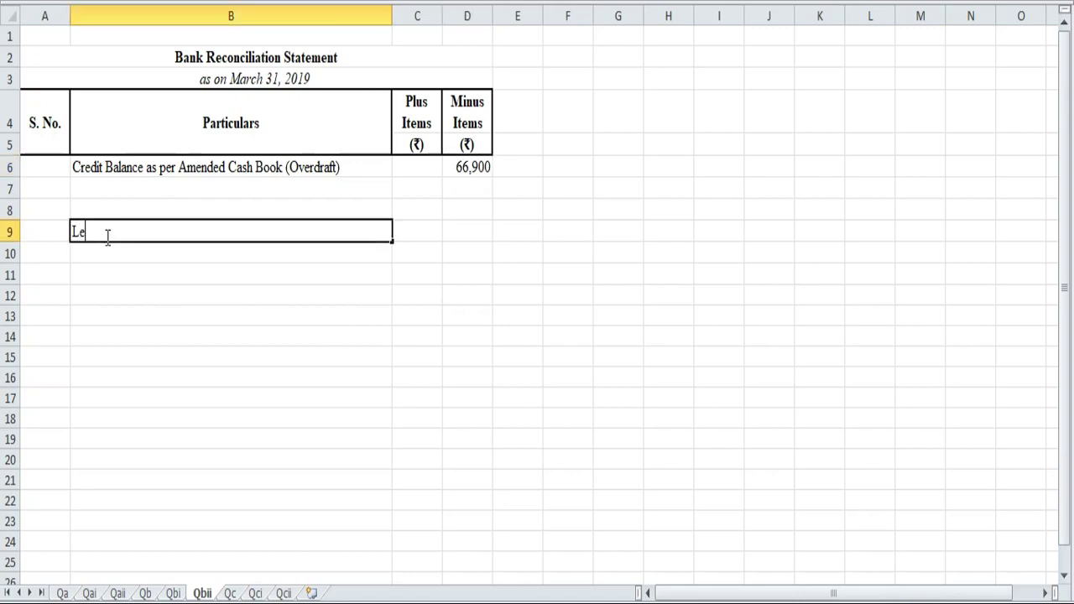
type("ss: Cheques")
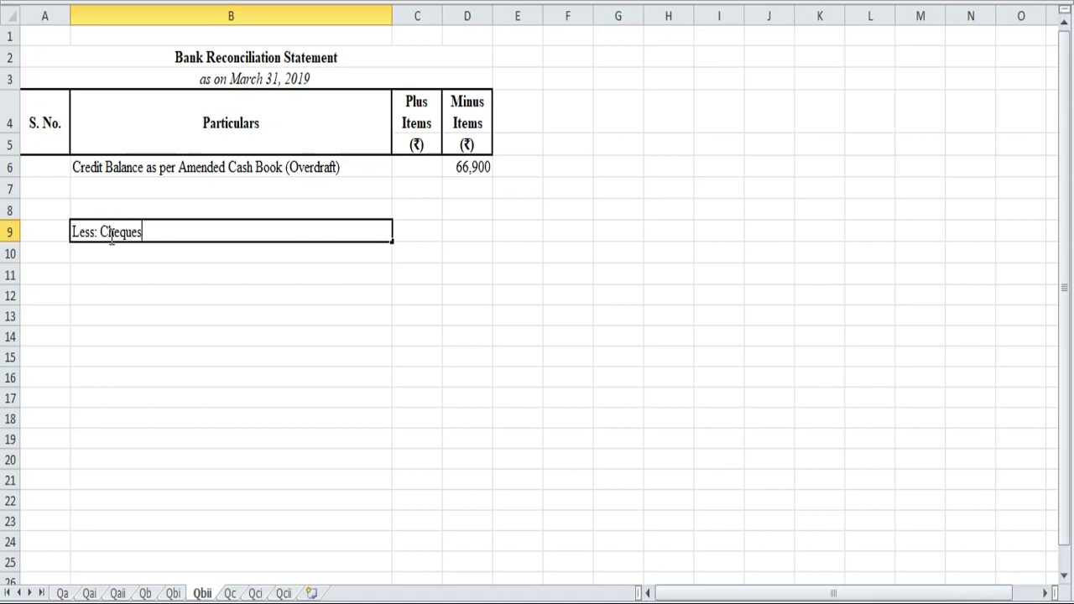
type(" recorded in Cash")
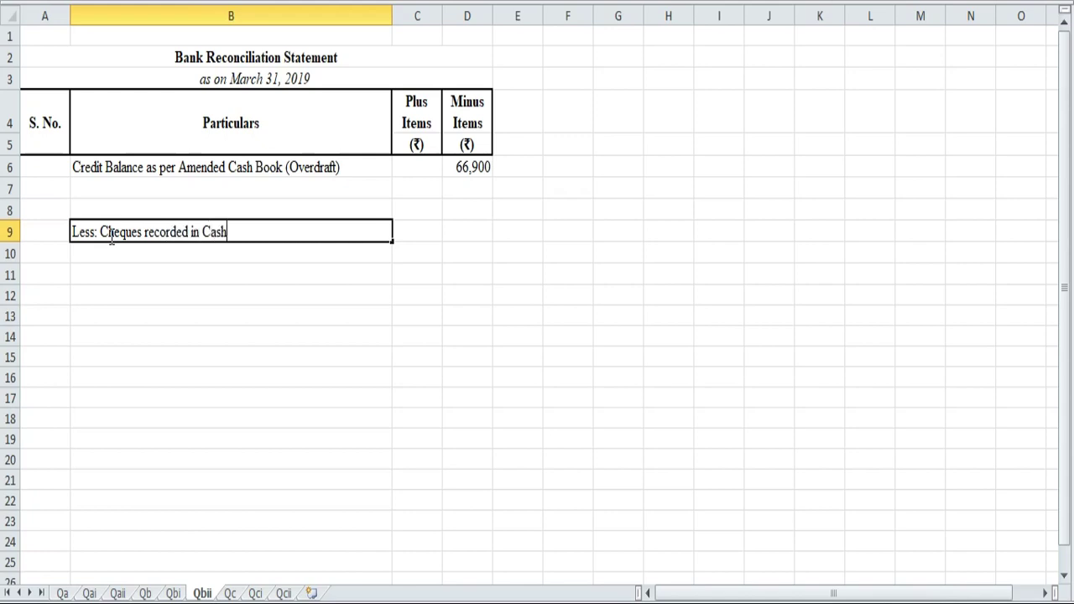
type(" Book but")
left_click(145, 593)
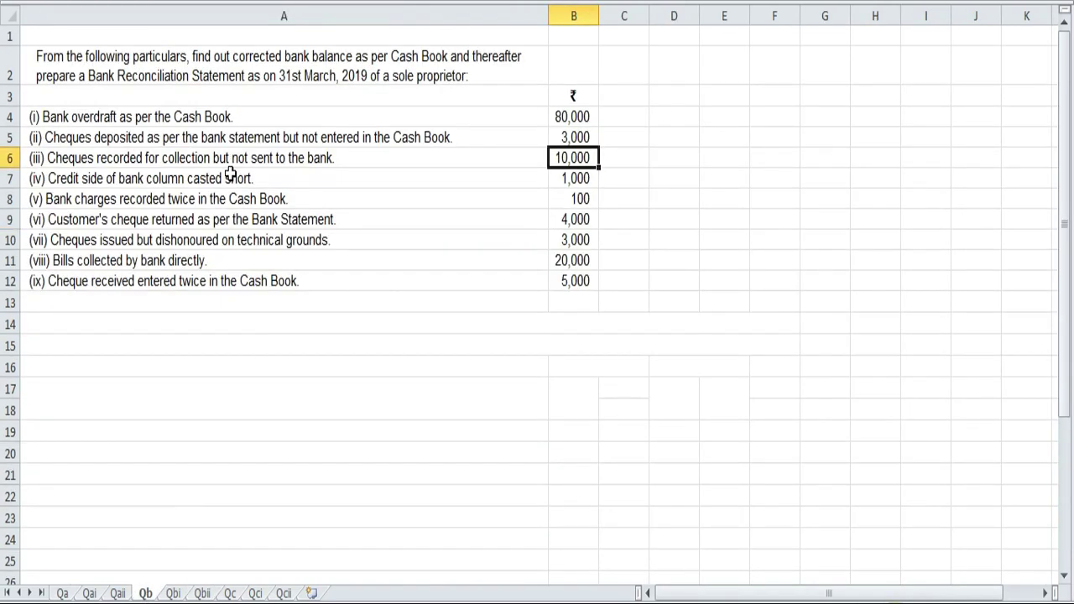
left_click(176, 593)
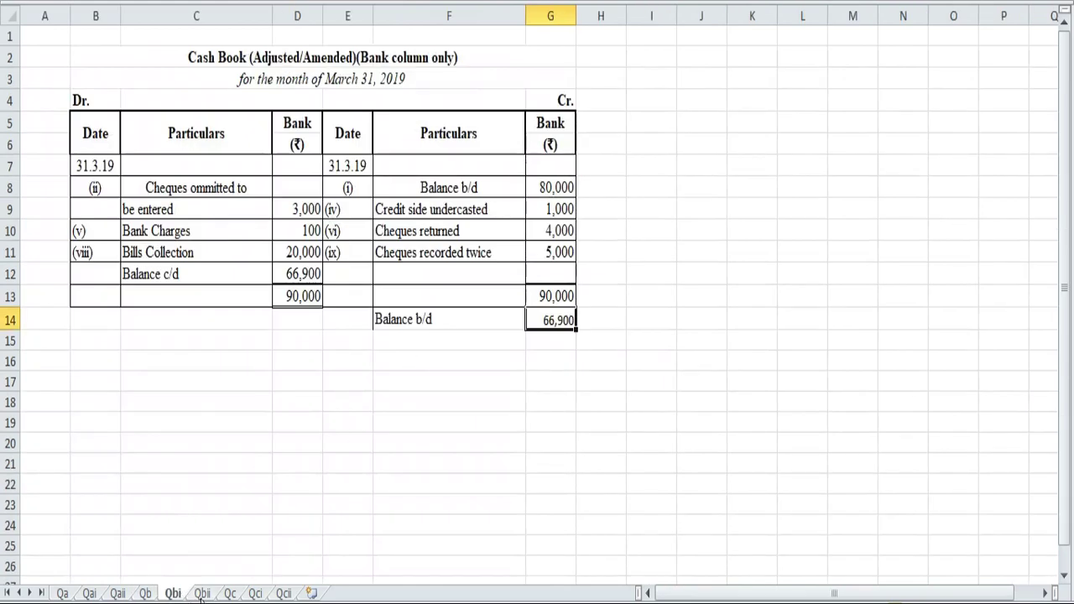
left_click(201, 593)
double_click(295, 232)
type("n")
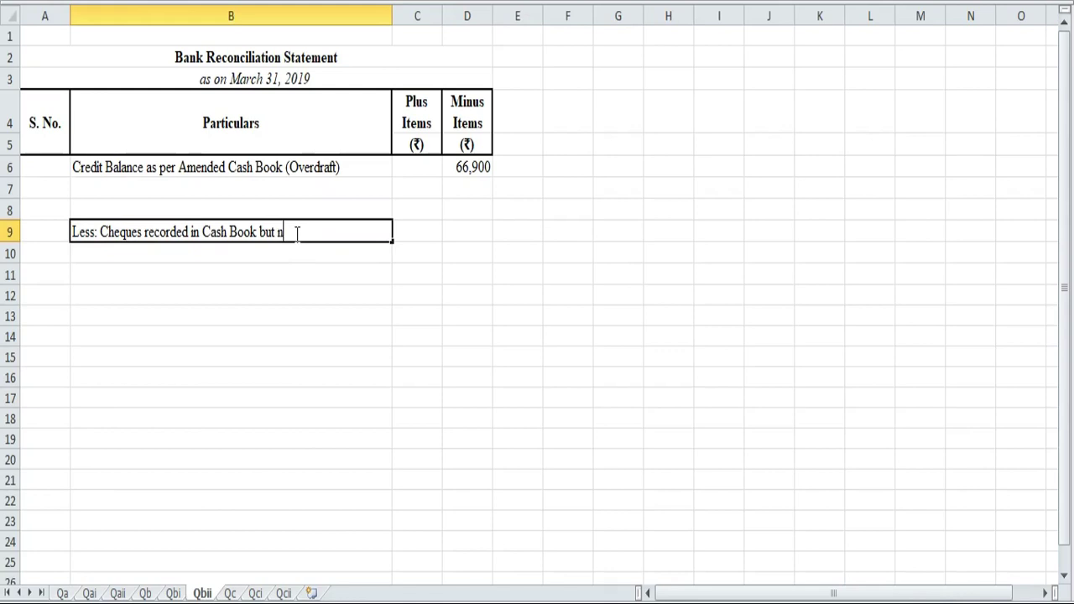
type("ot sent to bank ")
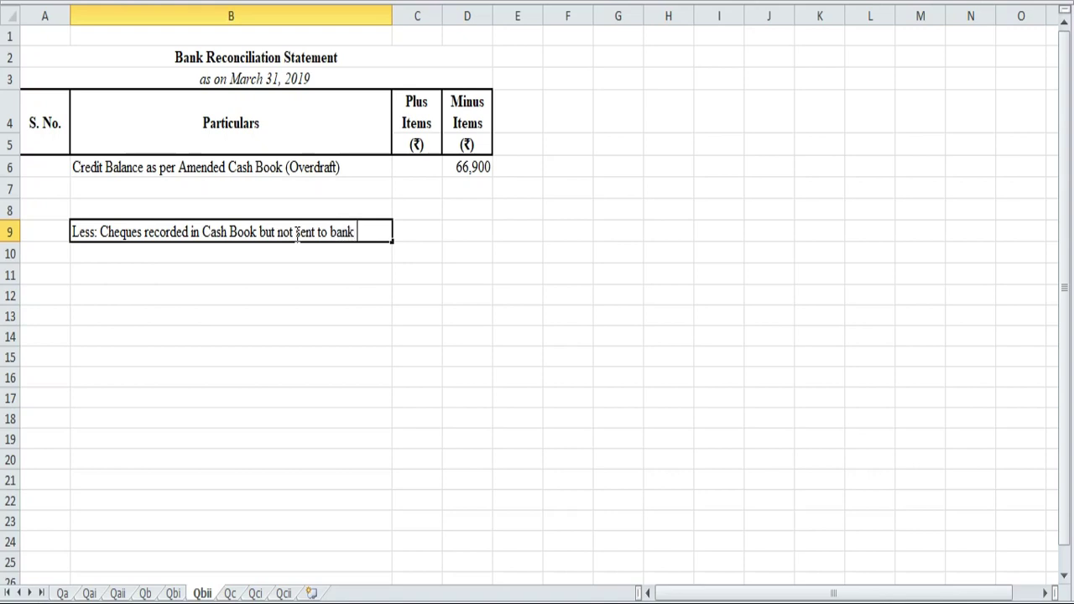
type("for collection")
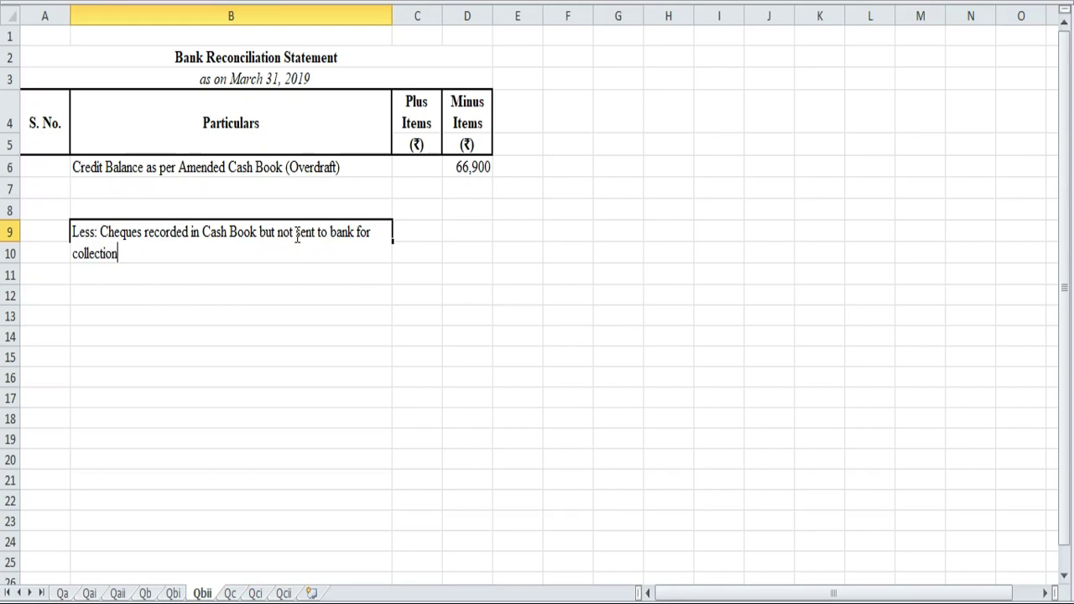
Enter 10,000 as the minus item in D9 for the cheques not sent to bank
left_click(466, 235)
type("10")
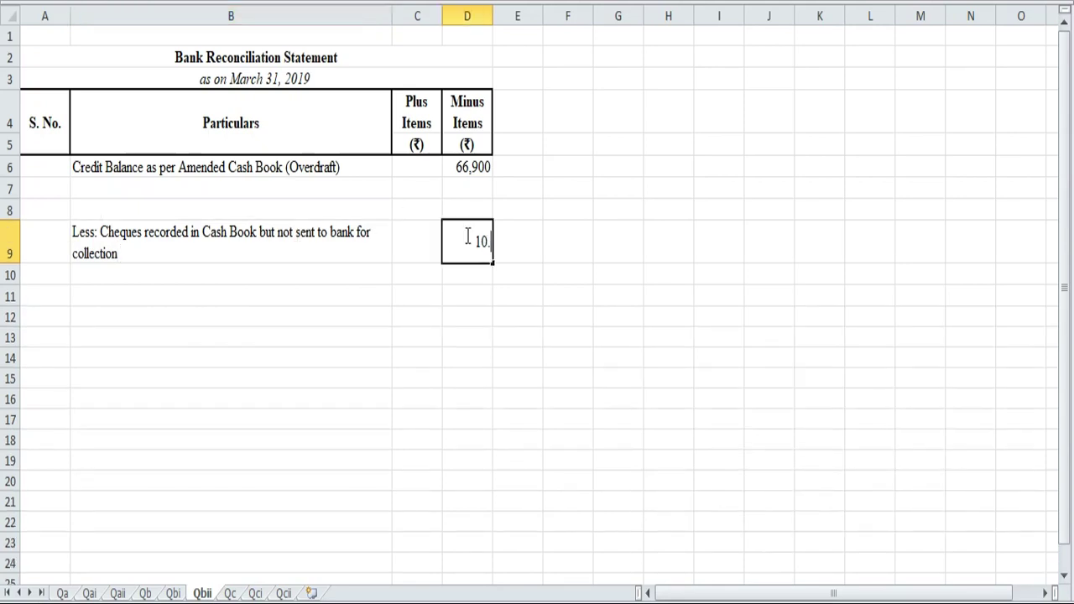
type(",000")
Review items (v) to (vii) on sheet Qb and enter "Add: Cheques issued but not cleared on technical grounds" in B7 of sheet Qbii
left_click(145, 593)
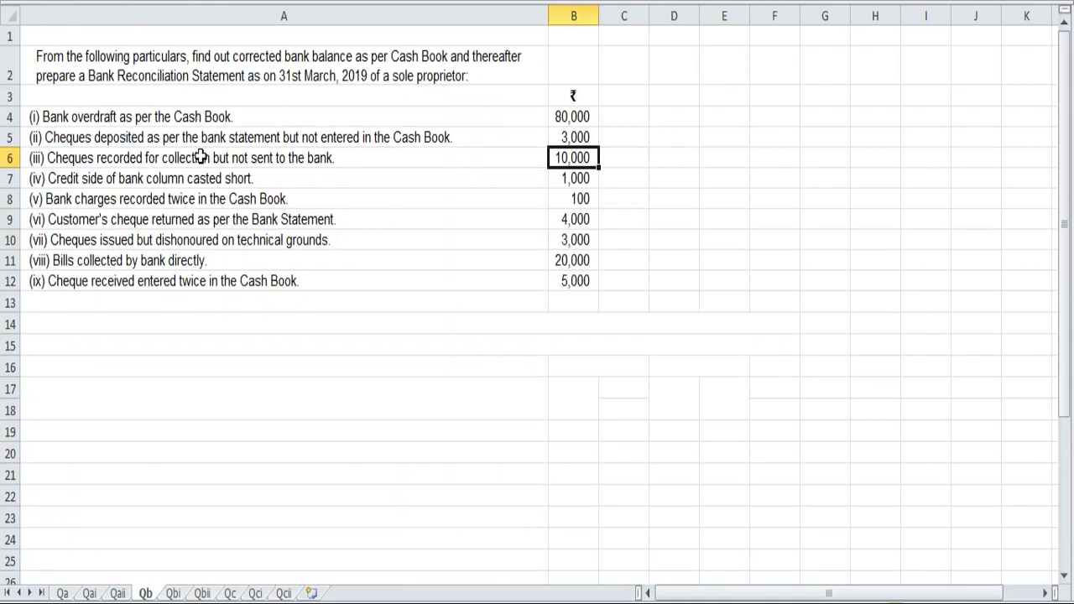
left_click(210, 201)
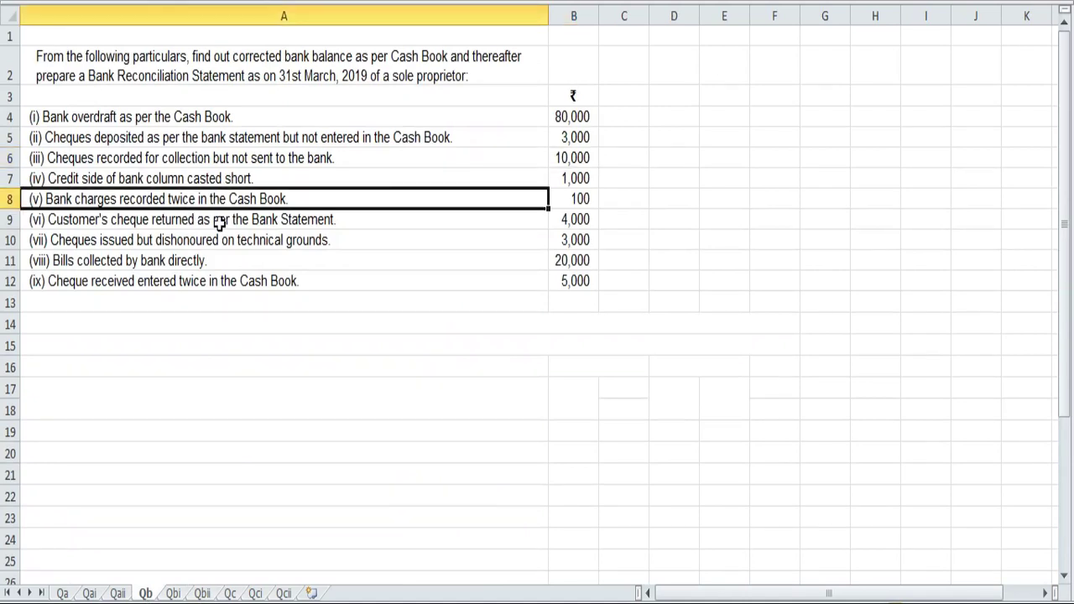
left_click(218, 222)
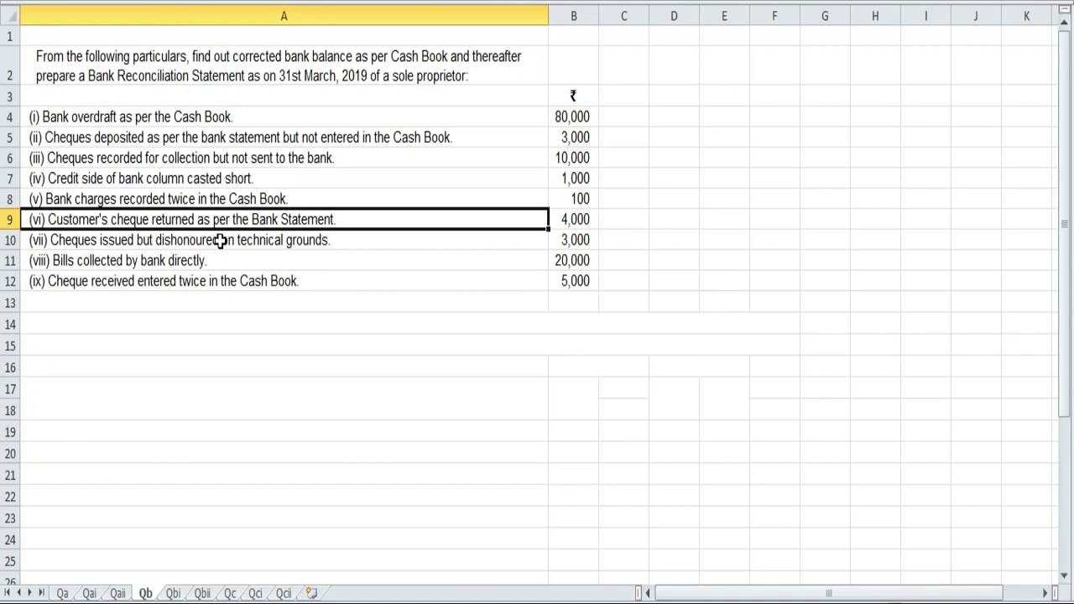
left_click(220, 241)
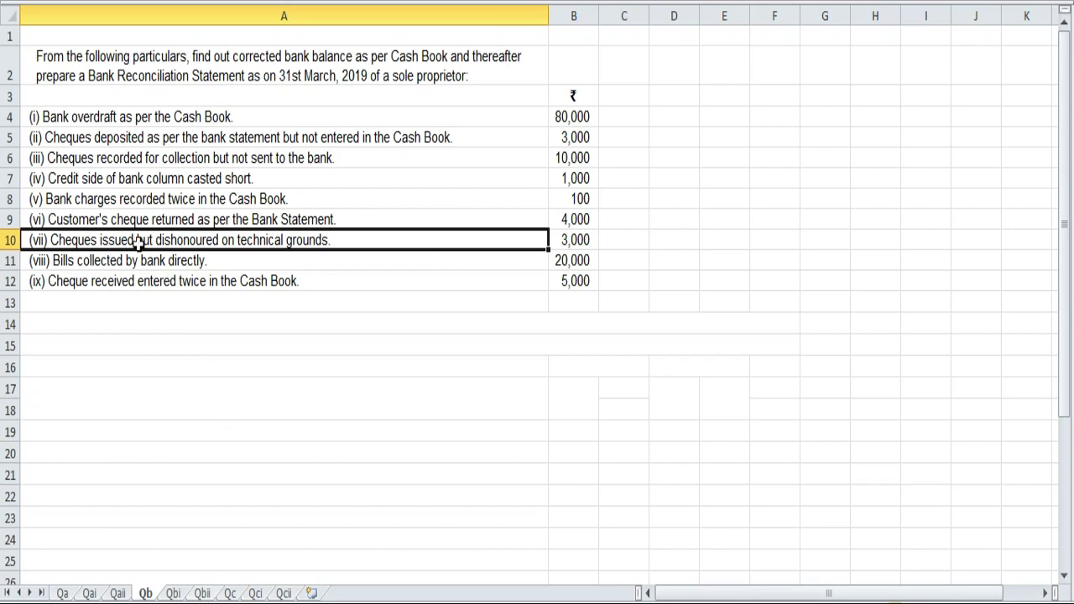
left_click(201, 593)
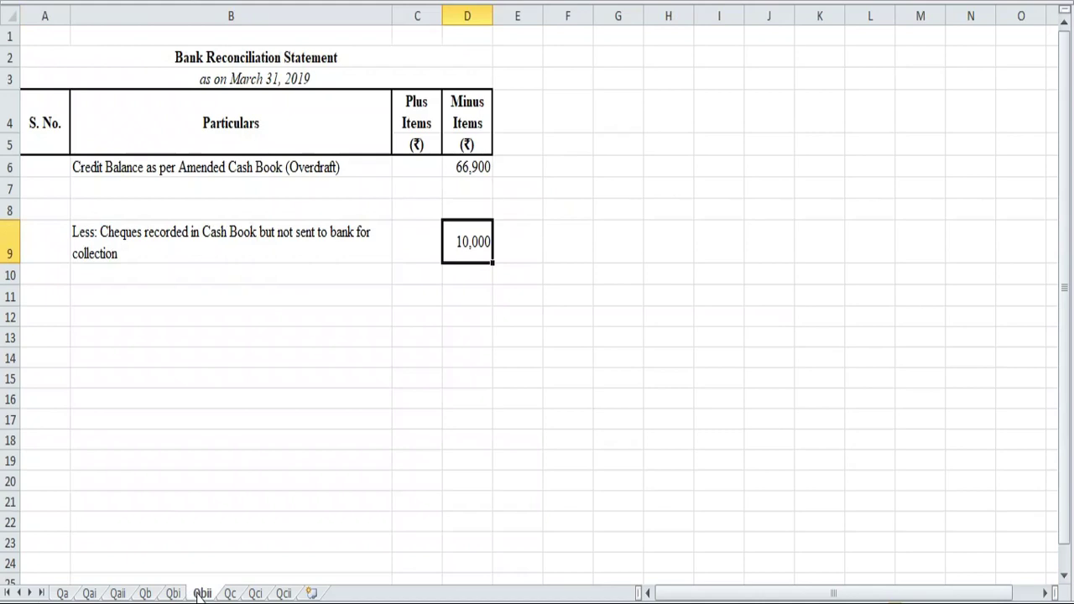
left_click(93, 193)
type("Add")
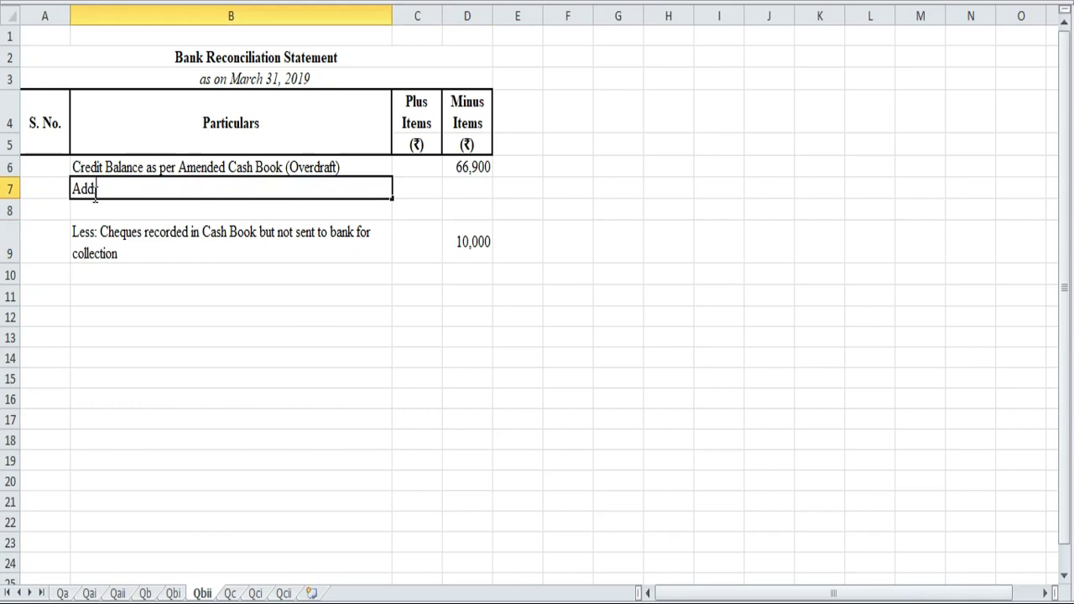
type(" Cheques issued")
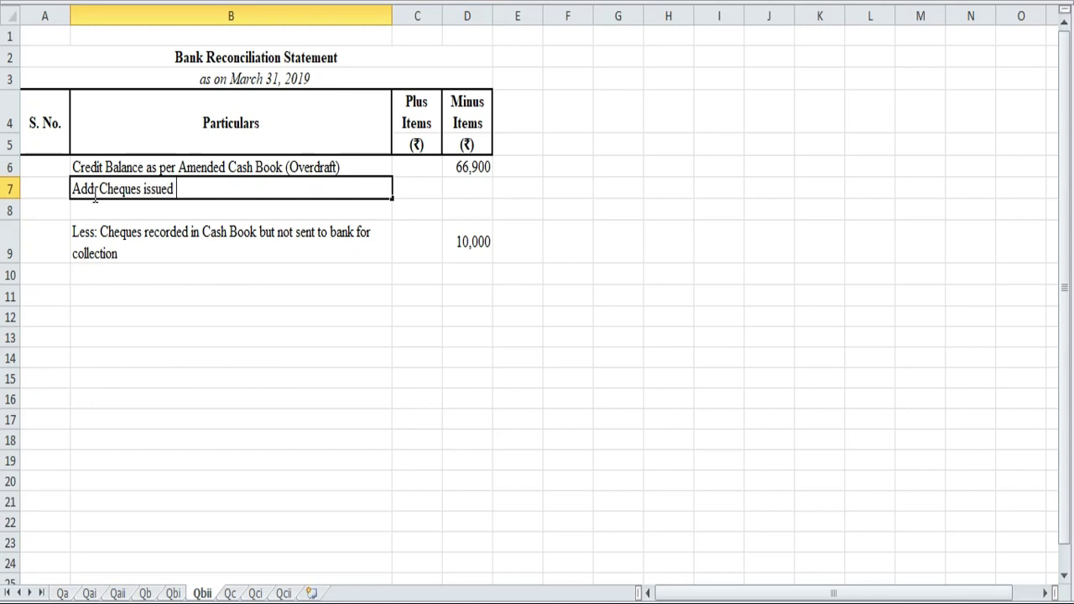
type("but not cleared")
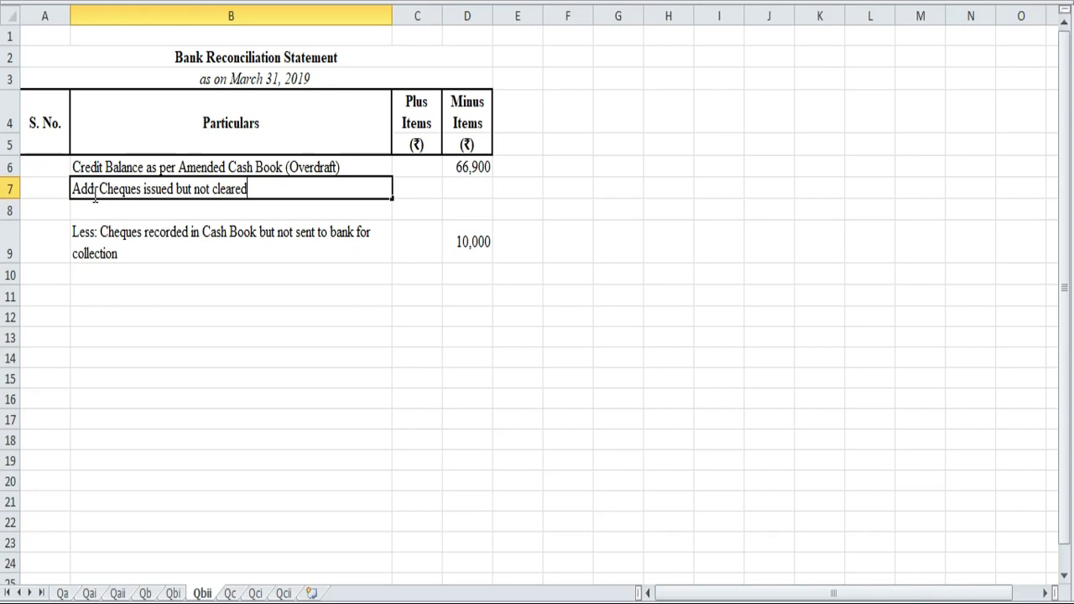
type(" on technical grounds")
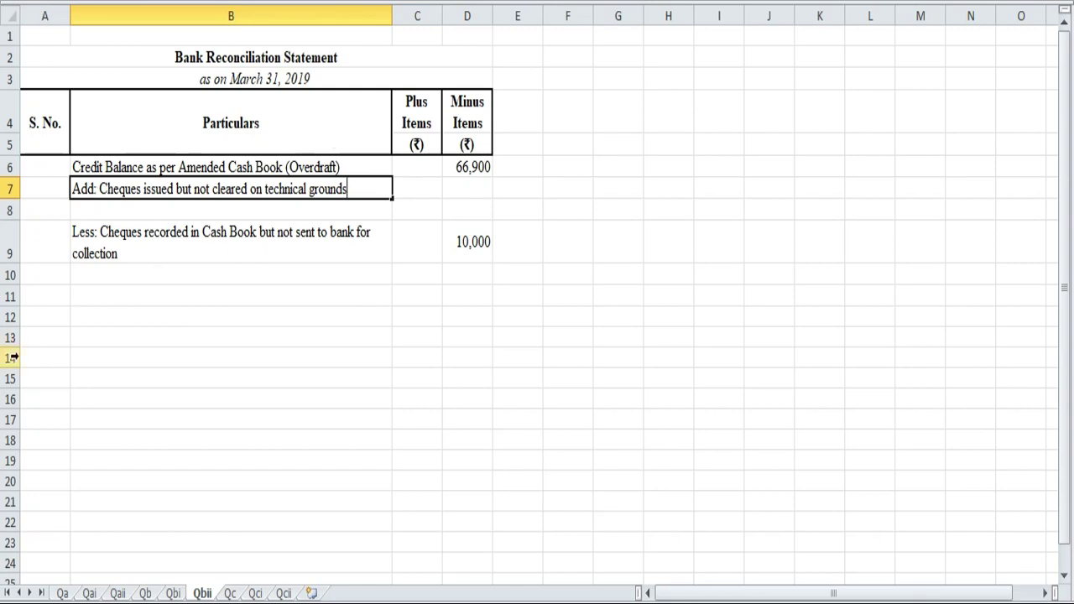
Check the amount of item (vii) on sheet Qb and enter 3000 as the plus item in C7 of sheet Qbii
left_click(156, 591)
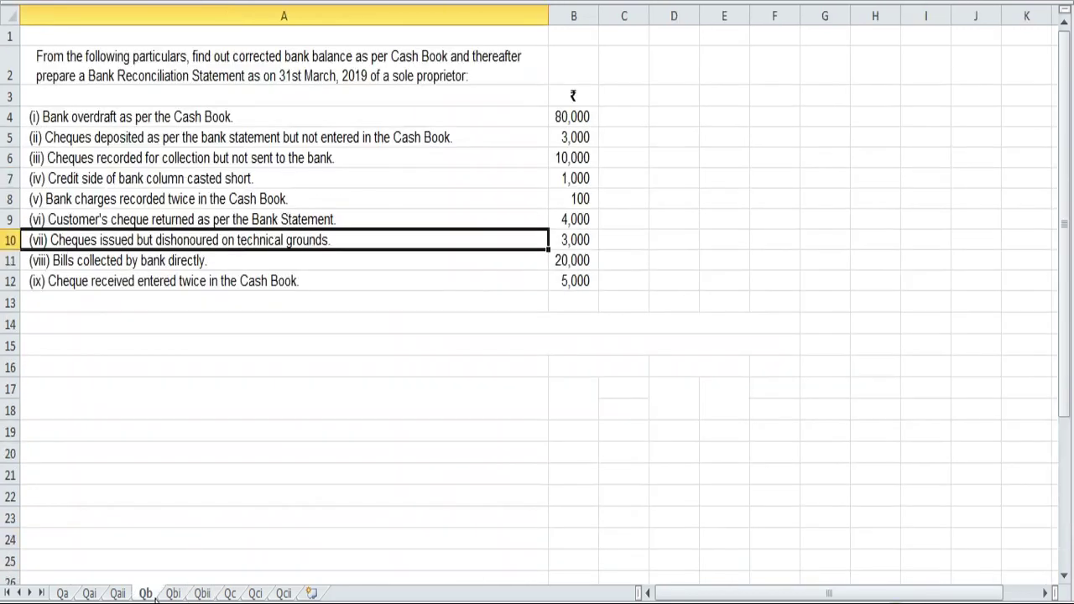
left_click(202, 593)
left_click(421, 192)
type("3000")
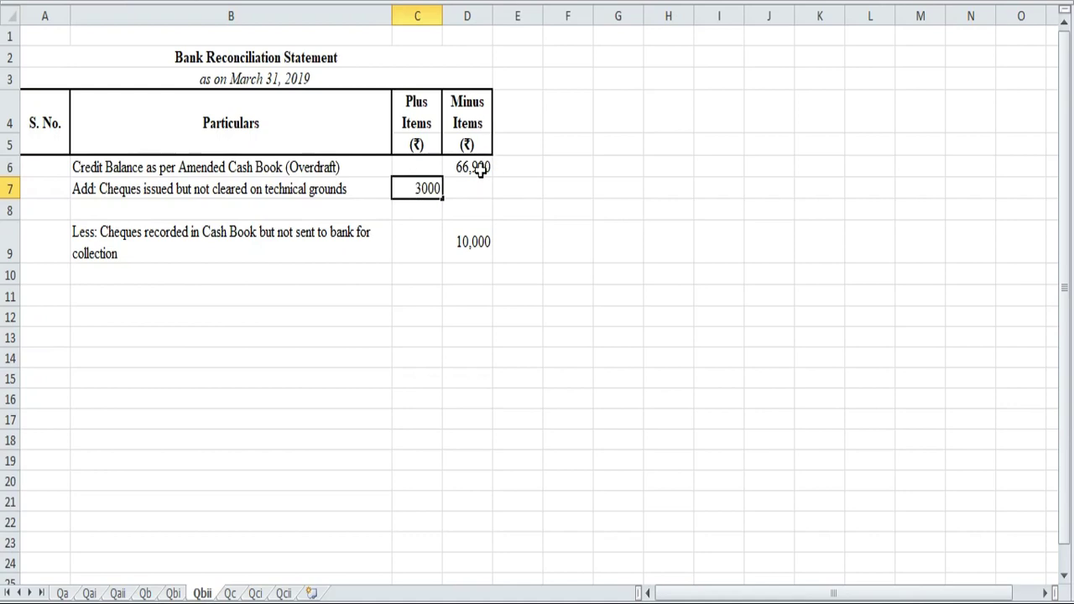
Enter the column subtotals in row 10 of sheet Qbii: 3,000 for plus items in C10 and 76,900 for minus items in D10
left_click(148, 593)
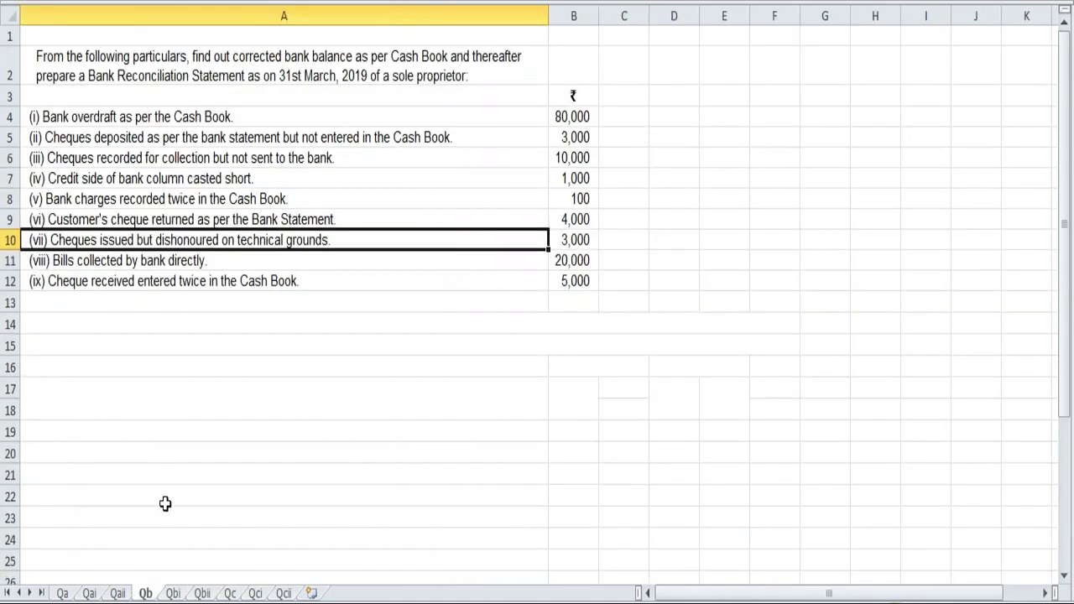
left_click(202, 593)
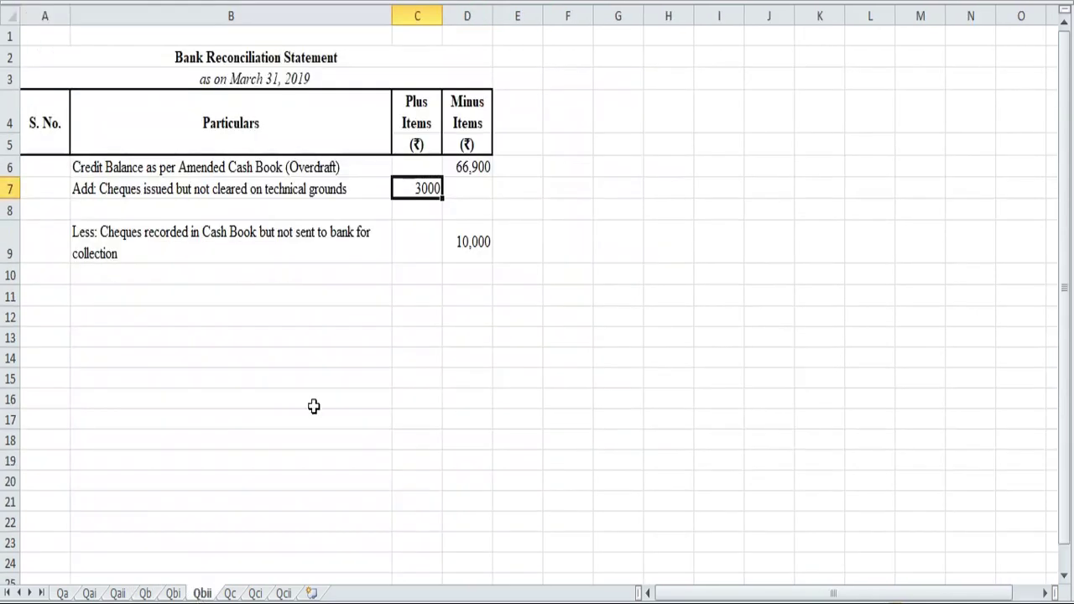
left_click(426, 273)
type("3000")
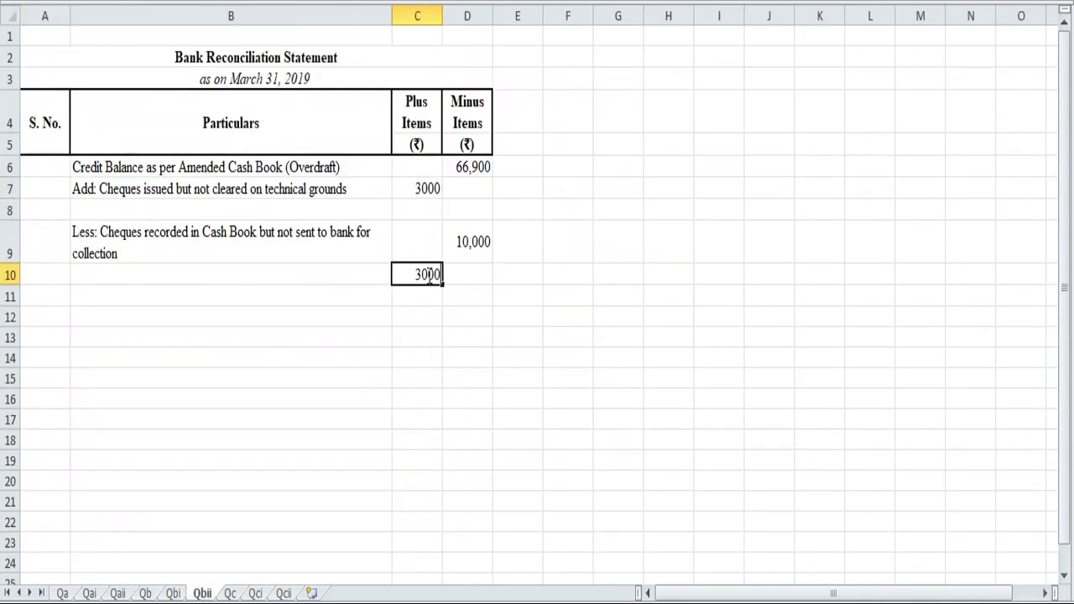
key("Tab")
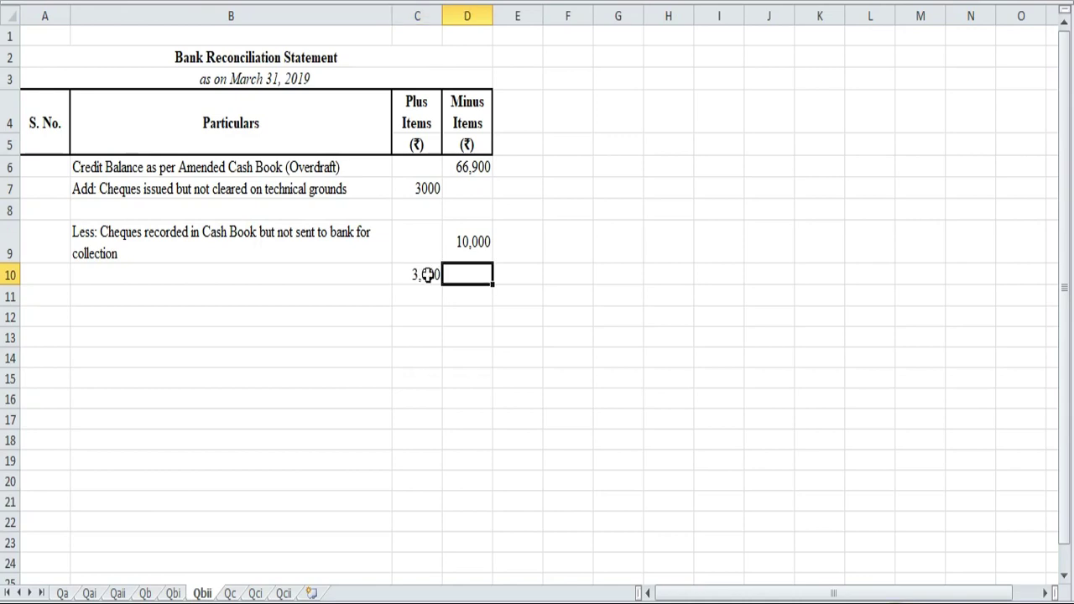
left_click(478, 166)
left_click_drag(478, 166, 485, 224)
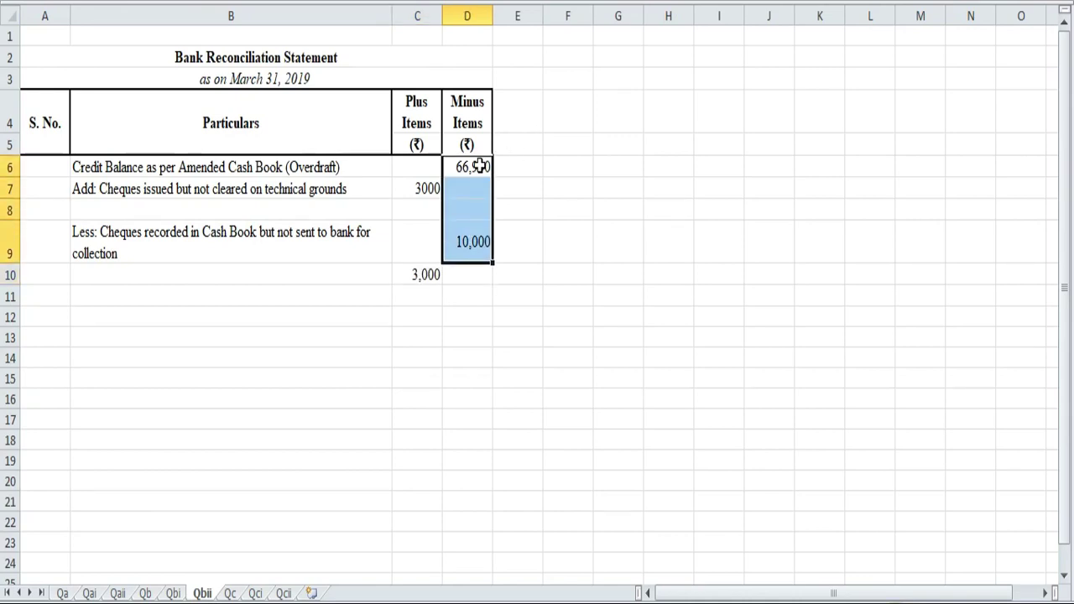
left_click(471, 273)
type("76,900")
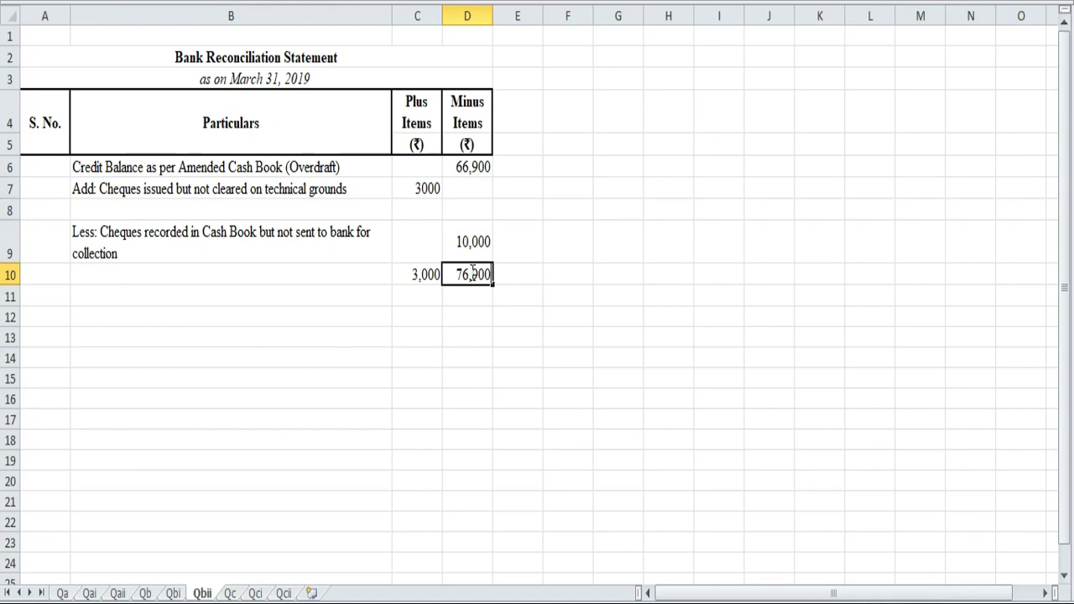
Enter the balancing figure 73,900 in C11 and the equal totals 76,900 in C12 and D12
left_click(425, 299)
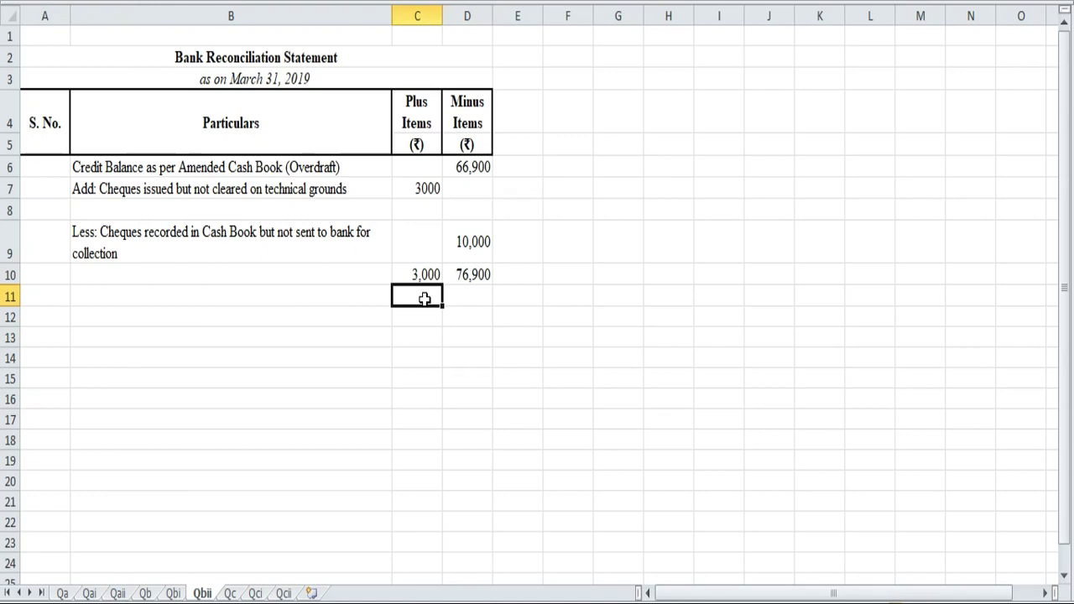
type("73")
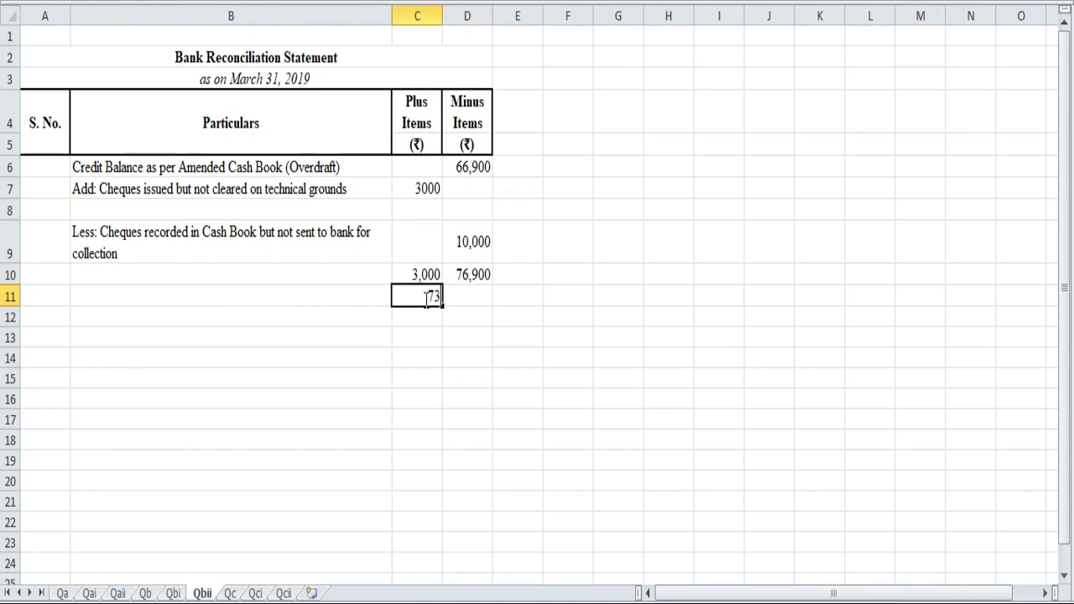
type(",900")
left_click(429, 320)
type("76,900")
left_click(477, 315)
type("76,900")
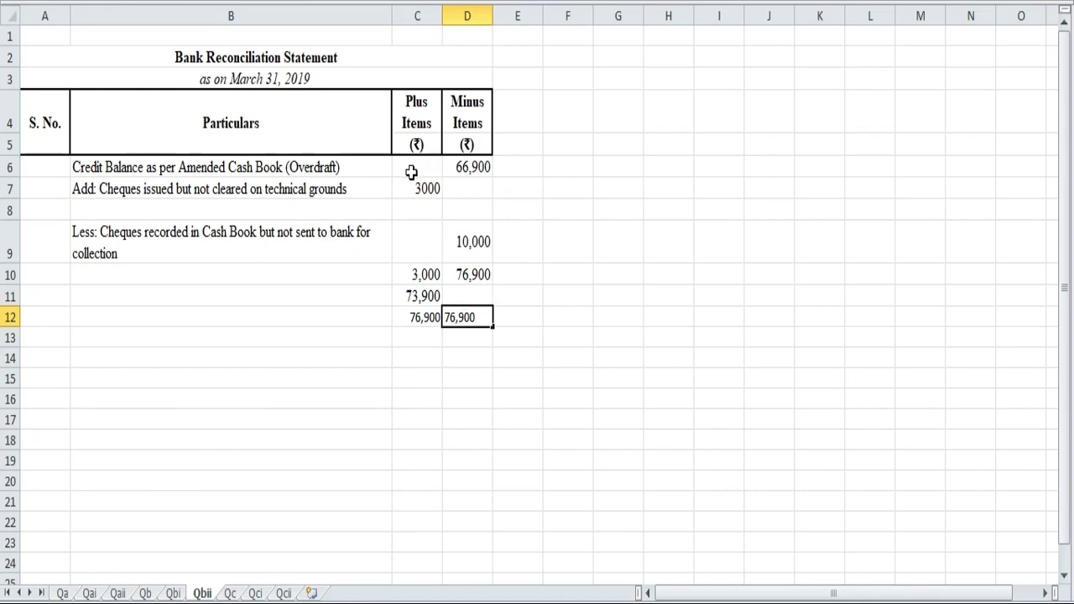
Apply all borders to the statement rows in A6:D12
left_click(53, 168)
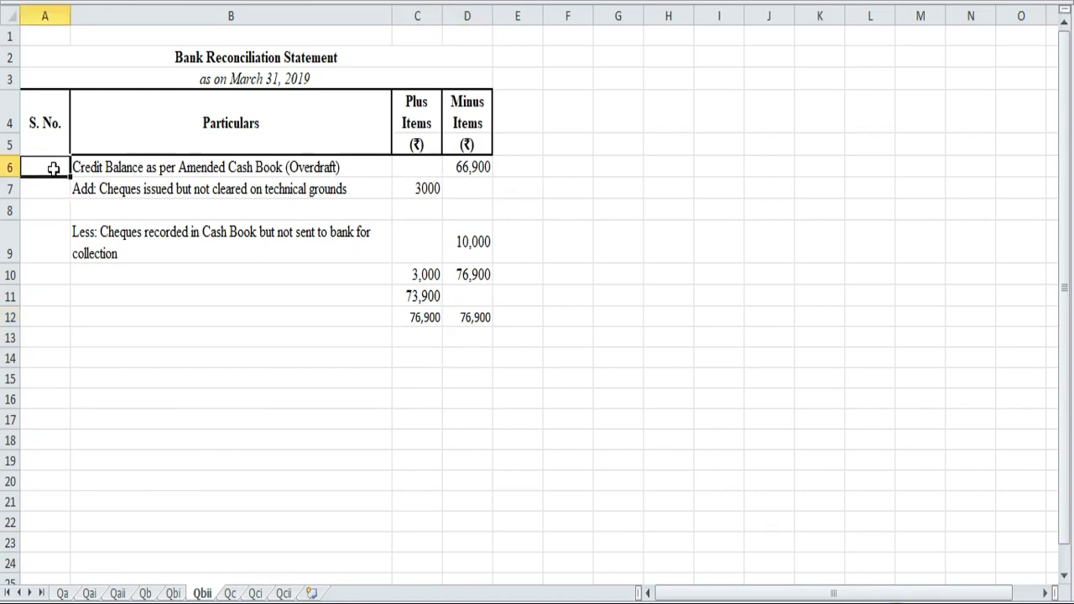
key("shift+Right")
key("shift+Right")
key("shift+Right")
key("shift+Down")
key("shift+Down")
key("shift+Down")
key("shift+Down")
key("shift+Down")
key("shift+Down")
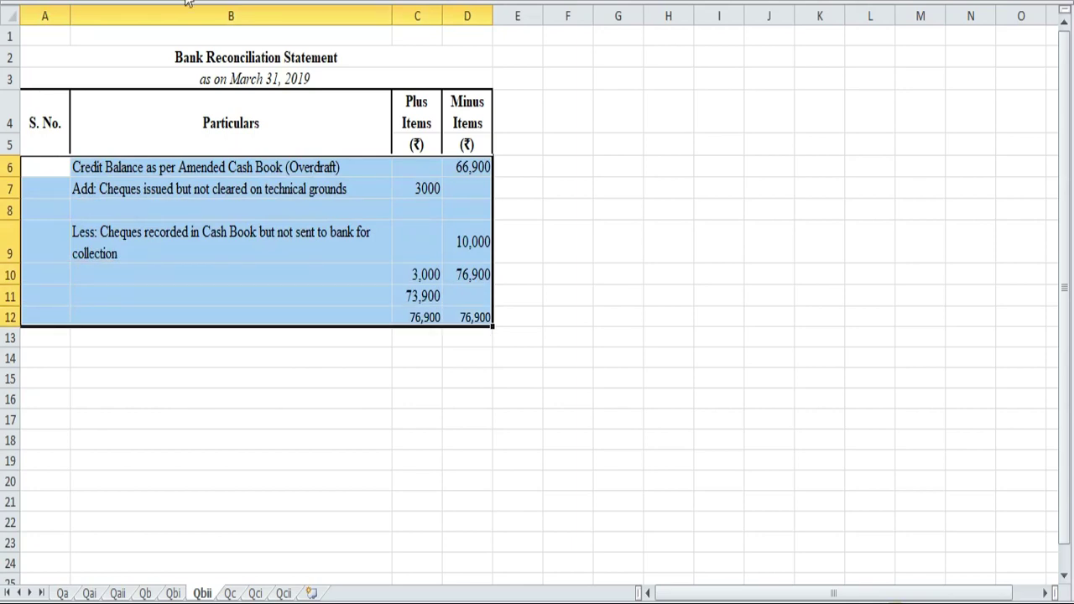
left_click(210, 0)
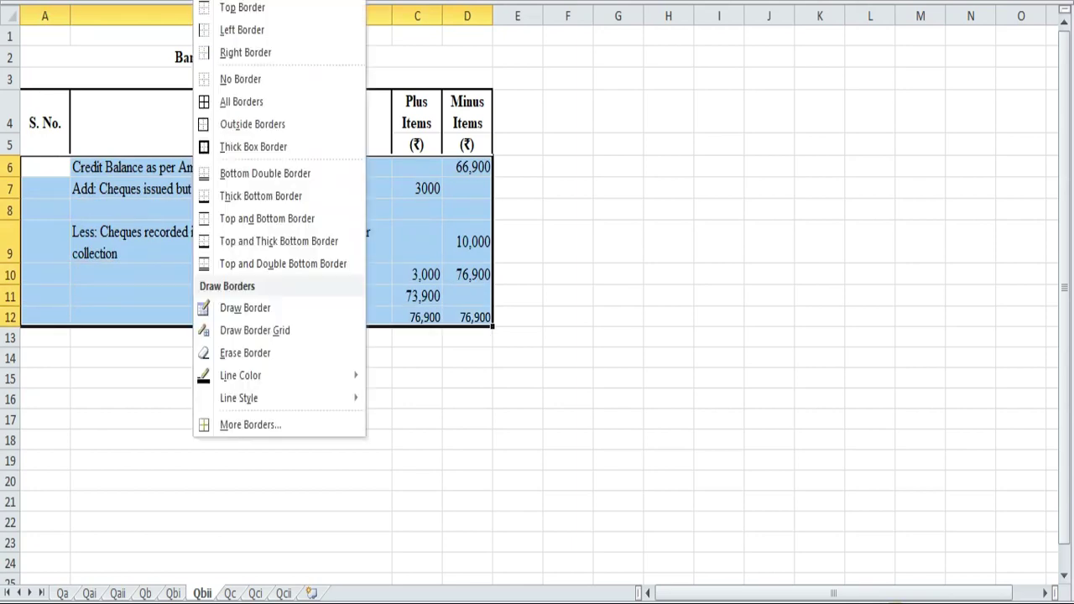
left_click(205, 101)
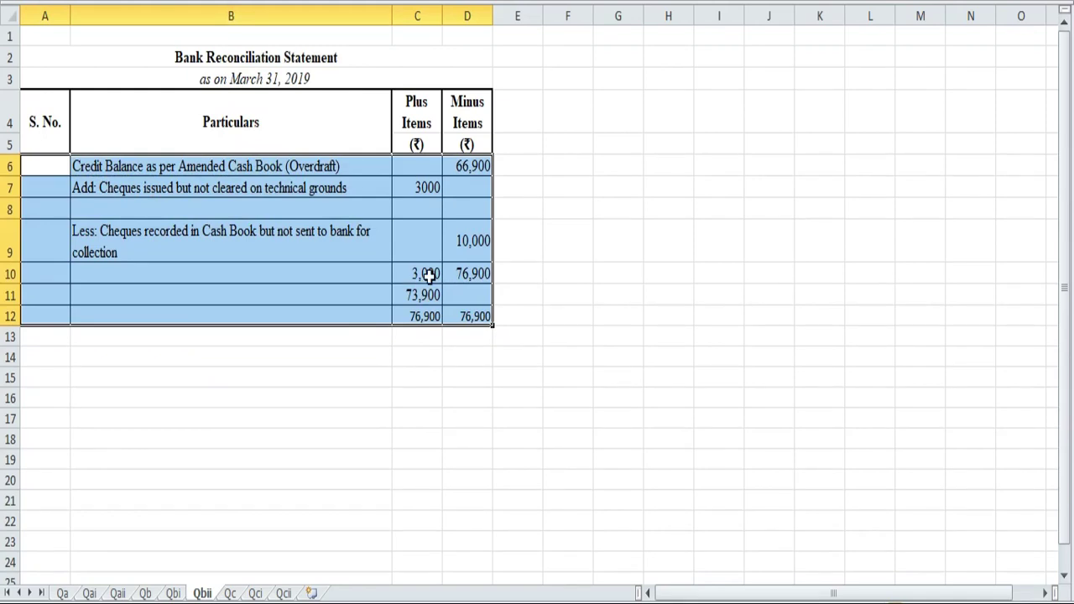
Apply a thick bottom border to the amount cells C9:D9 and C11:D11 of the statement
left_click(422, 277)
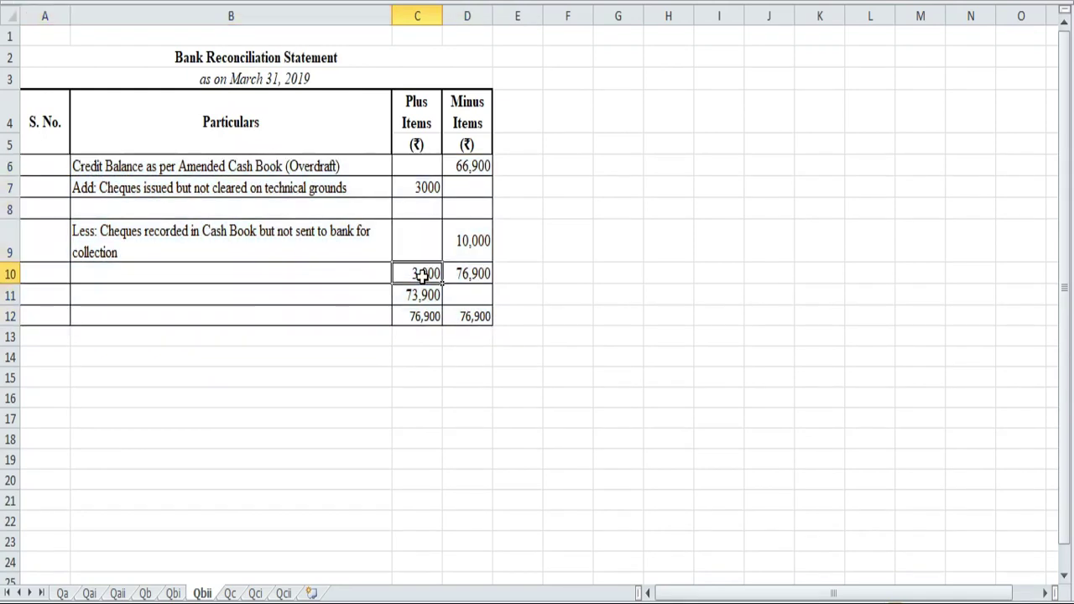
key("shift+Right")
key("Up")
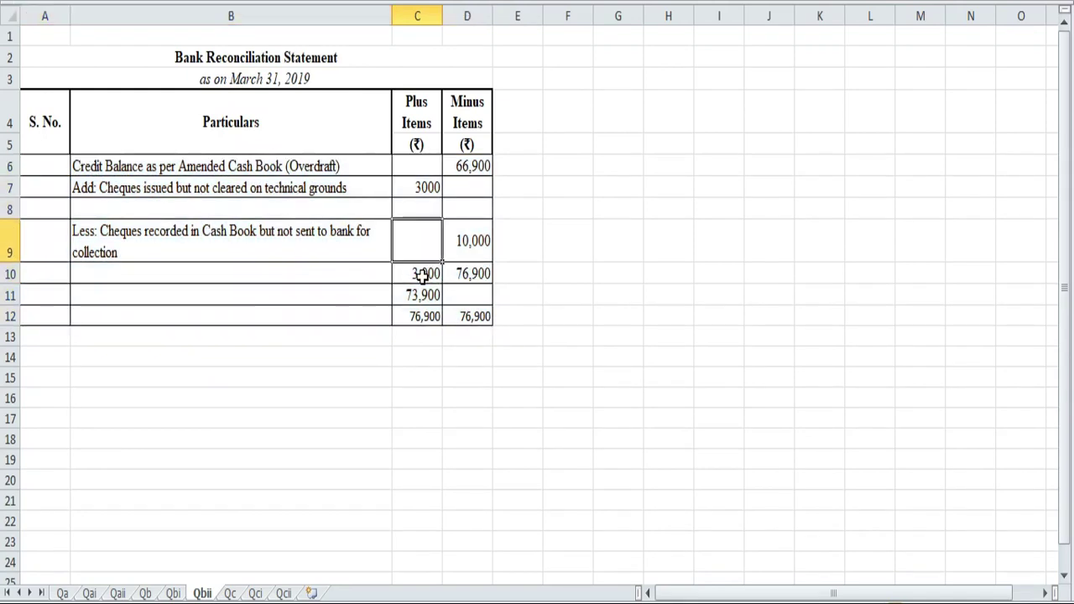
key("shift+Right")
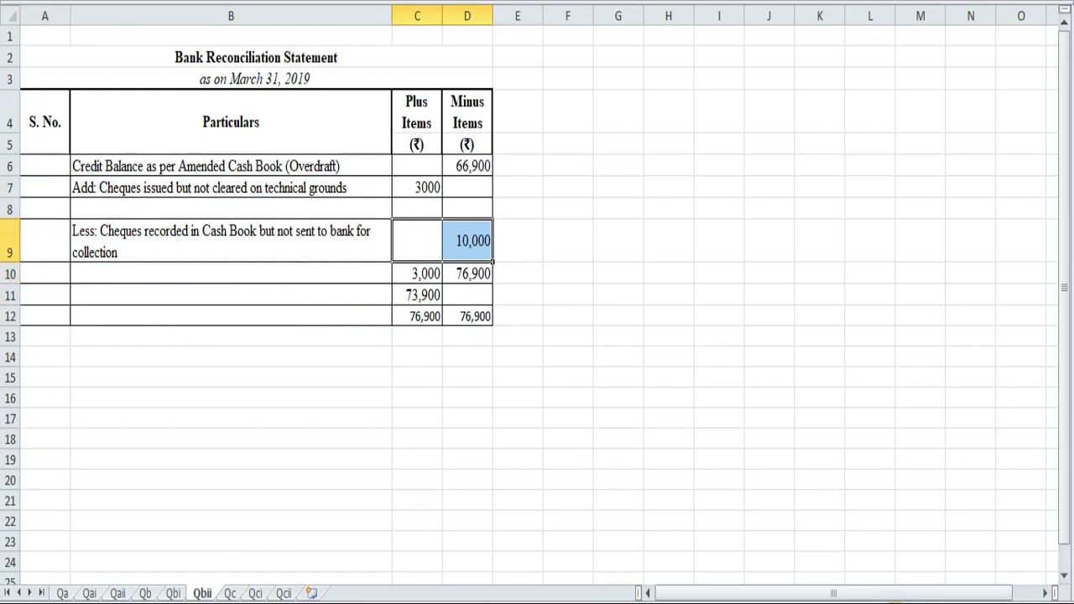
key("alt+h")
key("b")
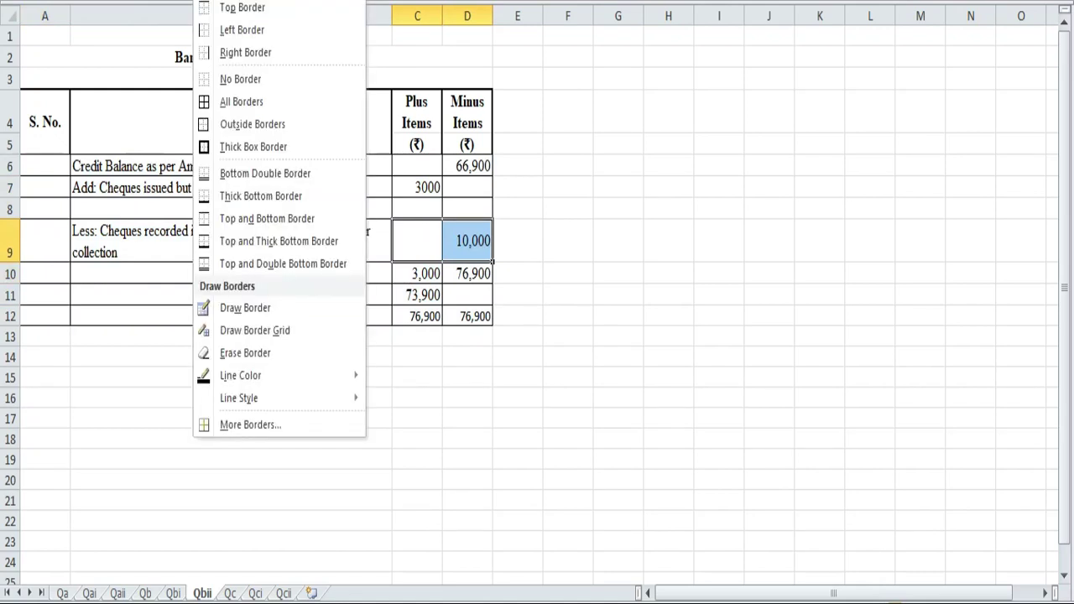
left_click(206, 208)
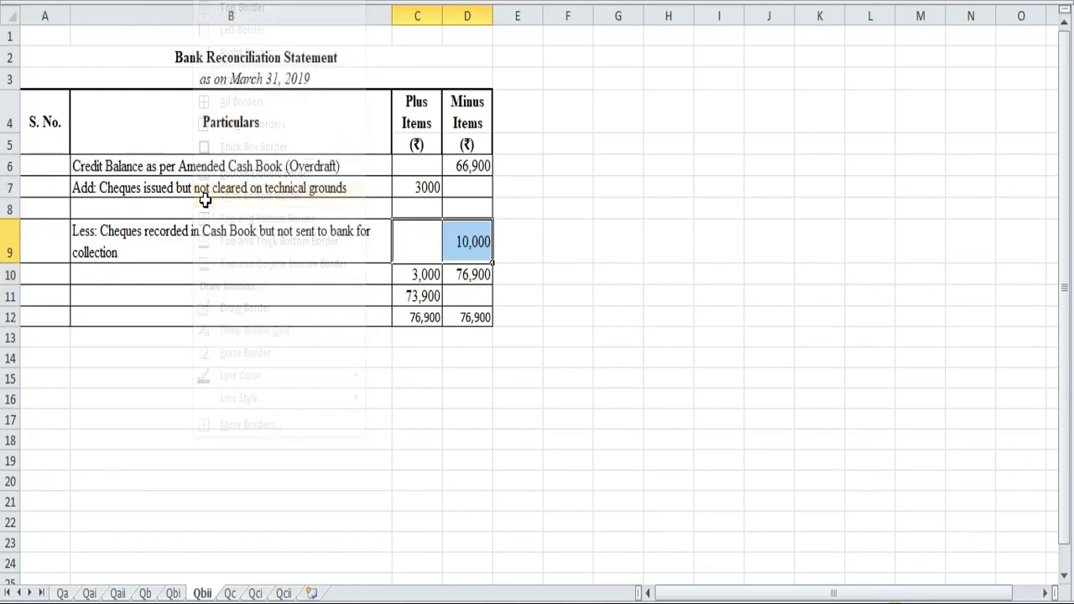
left_click(410, 296)
key("shift+Right")
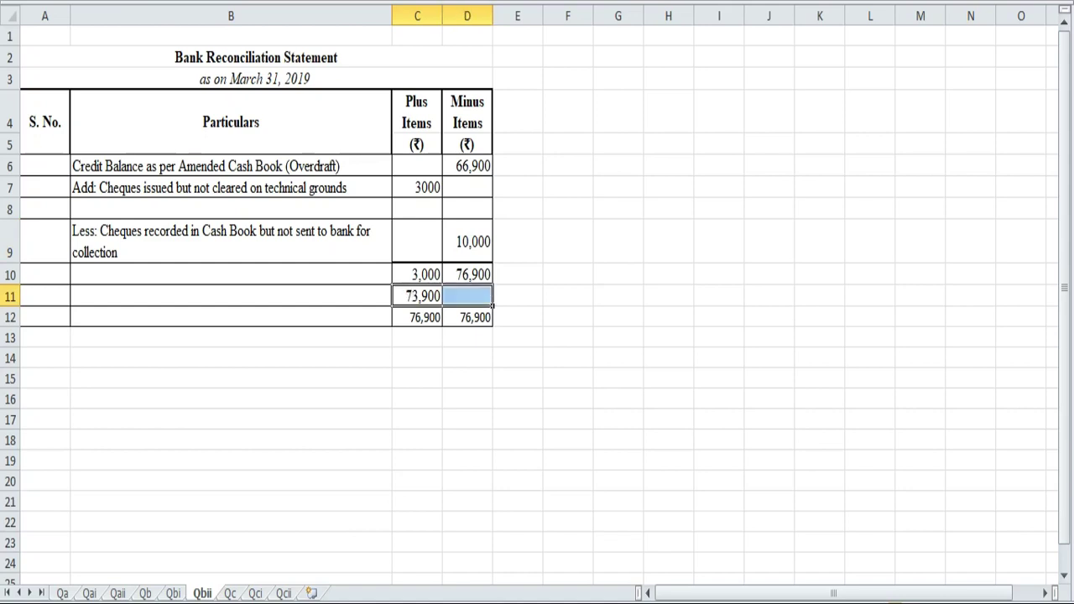
Apply a bottom double border to the totals in C12:D12
left_click(430, 317)
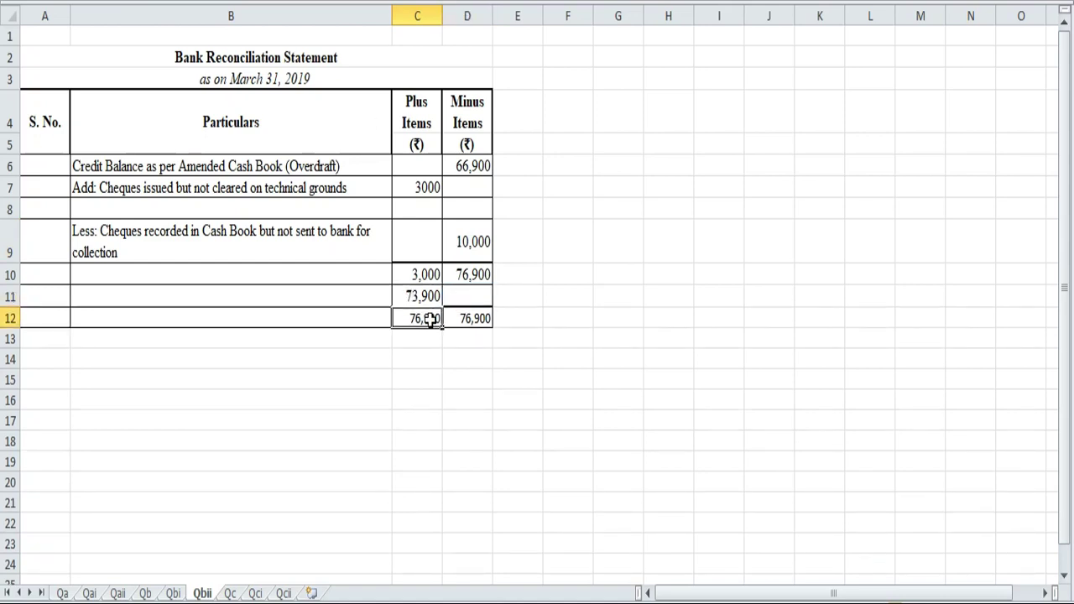
key("shift+Right")
left_click(205, 1)
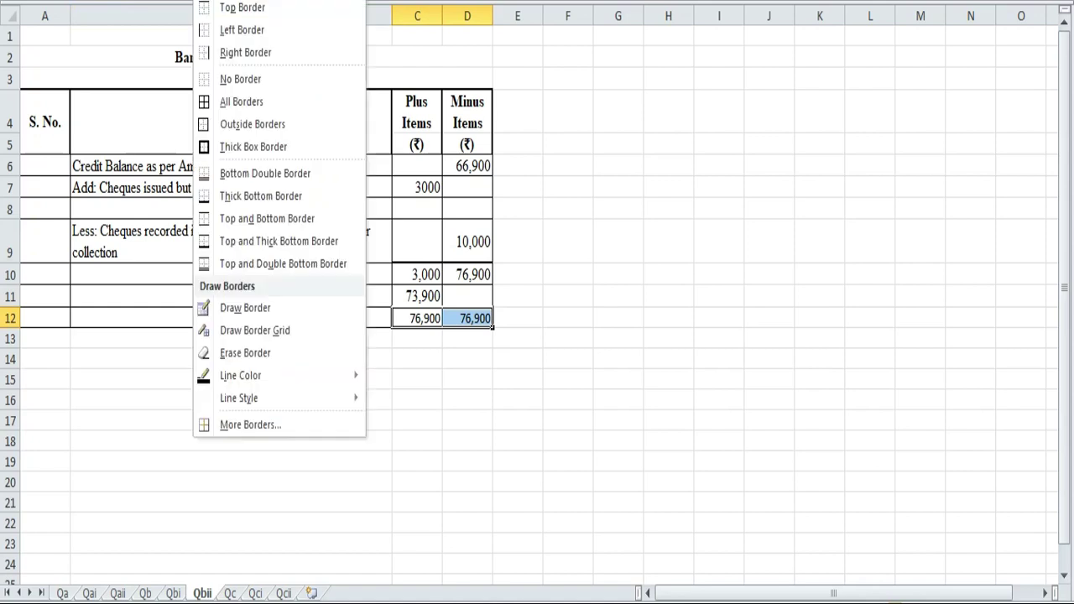
left_click(252, 173)
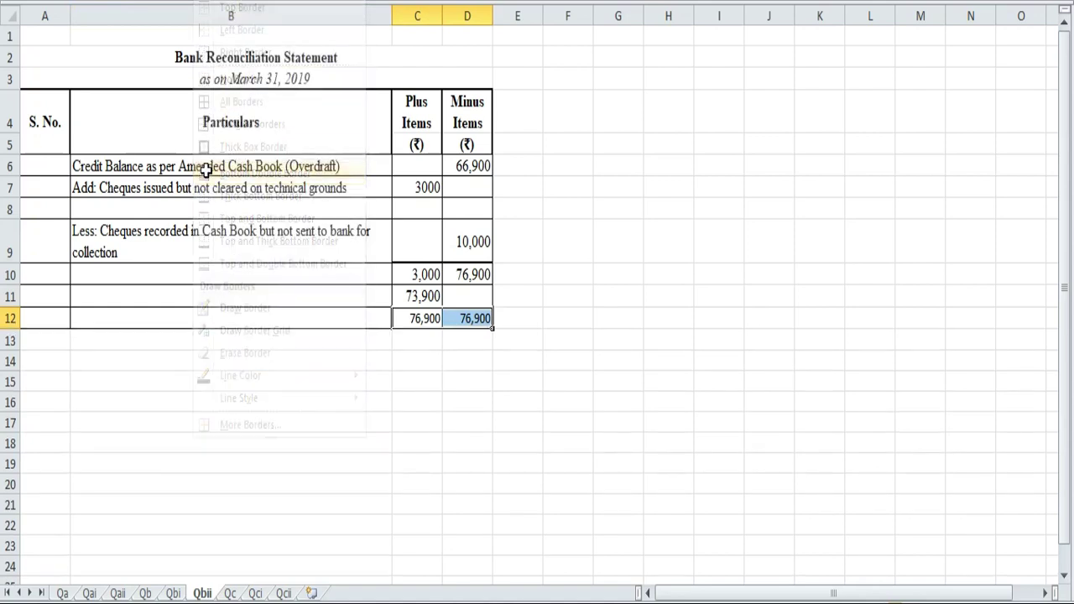
Right-align the plus and minus amounts in C6:D12
left_click(419, 170)
key("shift+Right")
key("shift+Down")
key("shift+Down")
key("shift+Down")
key("shift+Down")
key("shift+Down")
key("shift+Down")
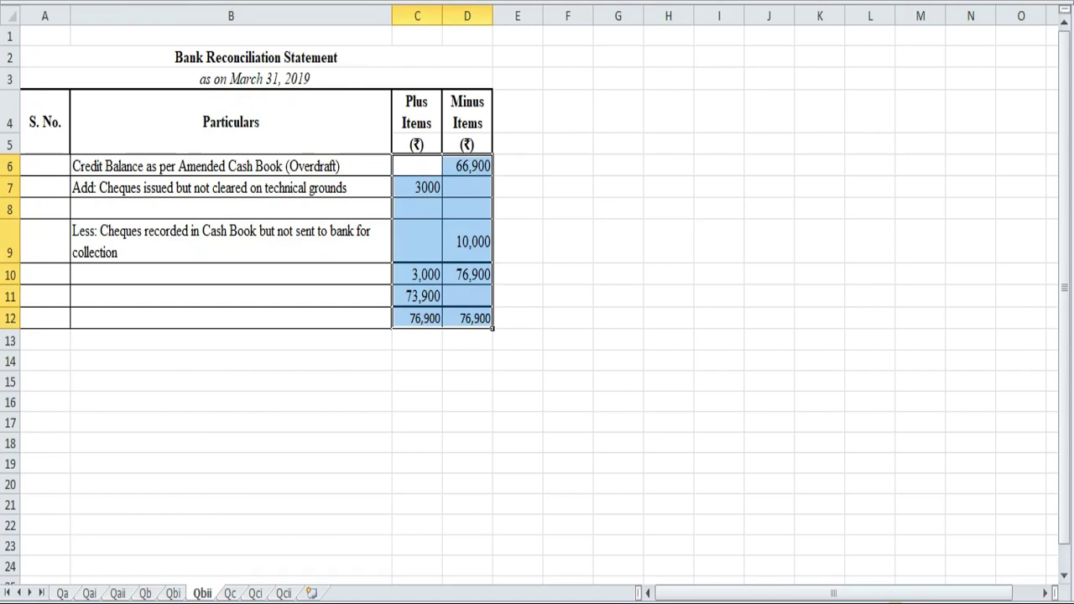
key("alt+h")
key("a")
key("c")
key("alt+h")
key("a")
key("r")
Change the font of the whole statement table A4:D12 to Arial
left_click(61, 140)
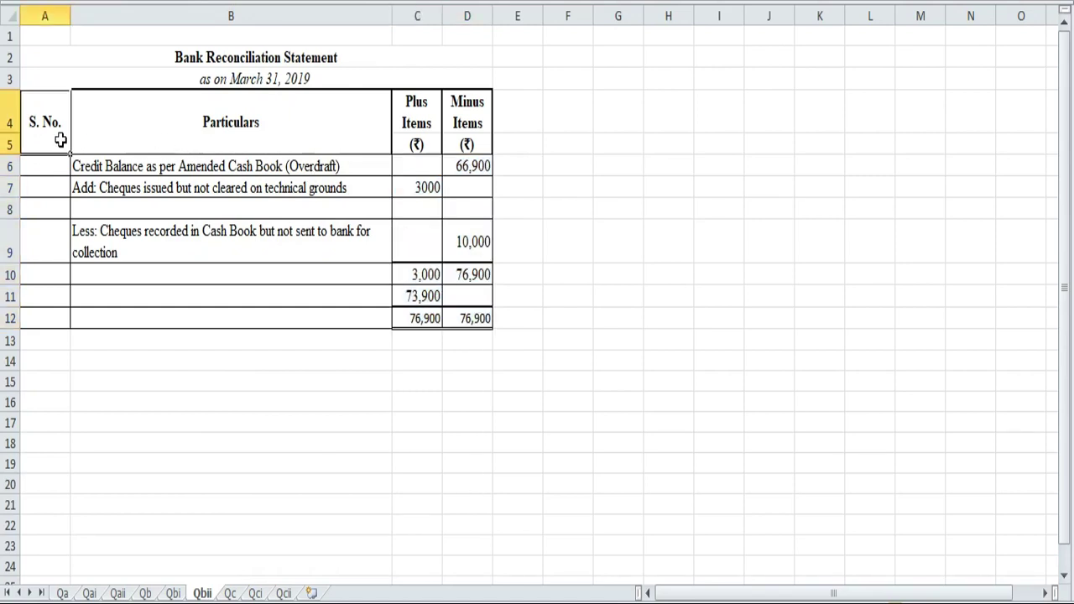
key("shift+Right")
key("shift+Right")
key("shift+Right")
key("shift+Down")
key("shift+Down")
key("shift+Down")
key("shift+Down")
key("shift+Down")
key("shift+Down")
key("shift+Down")
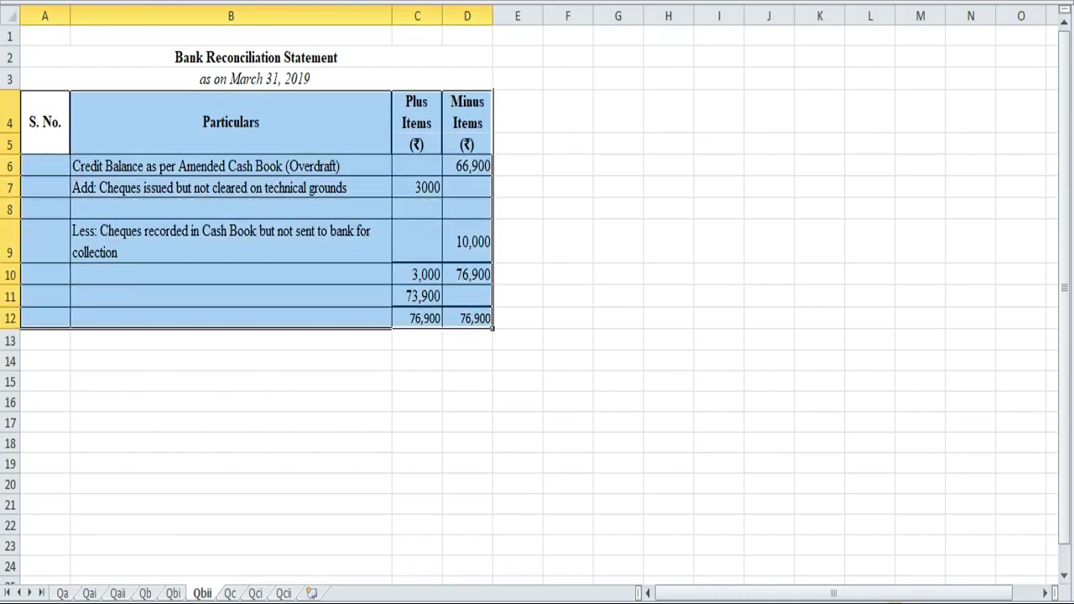
left_click(201, 1)
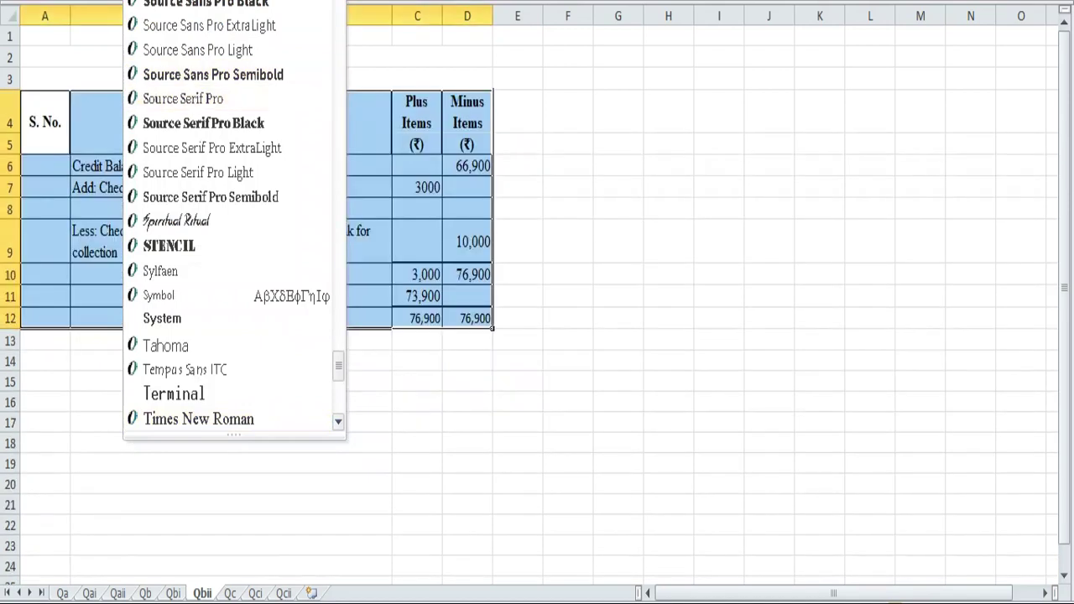
key("Escape")
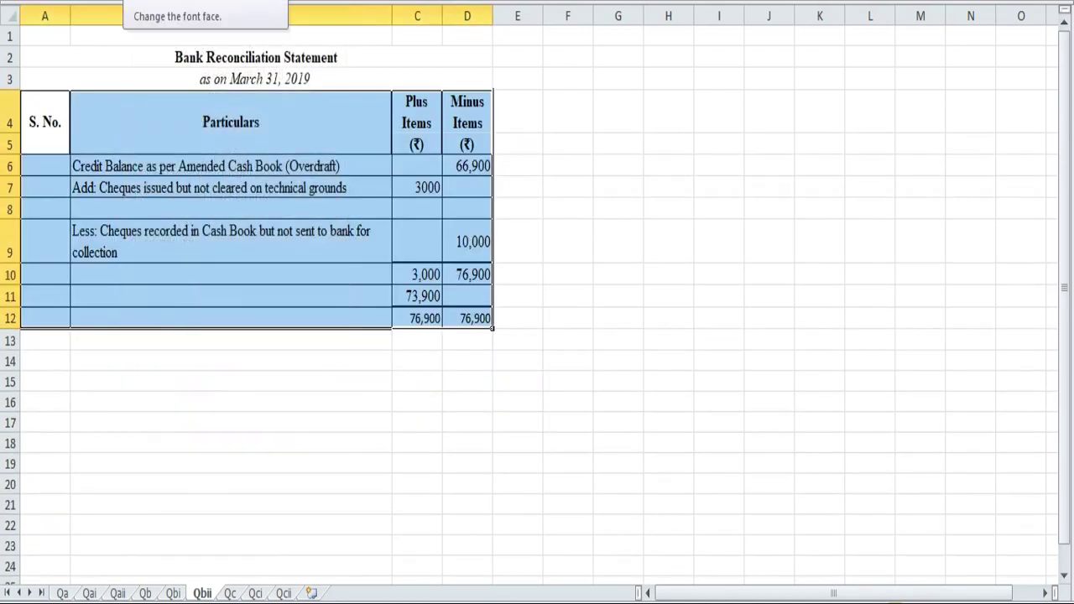
key("alt+Down")
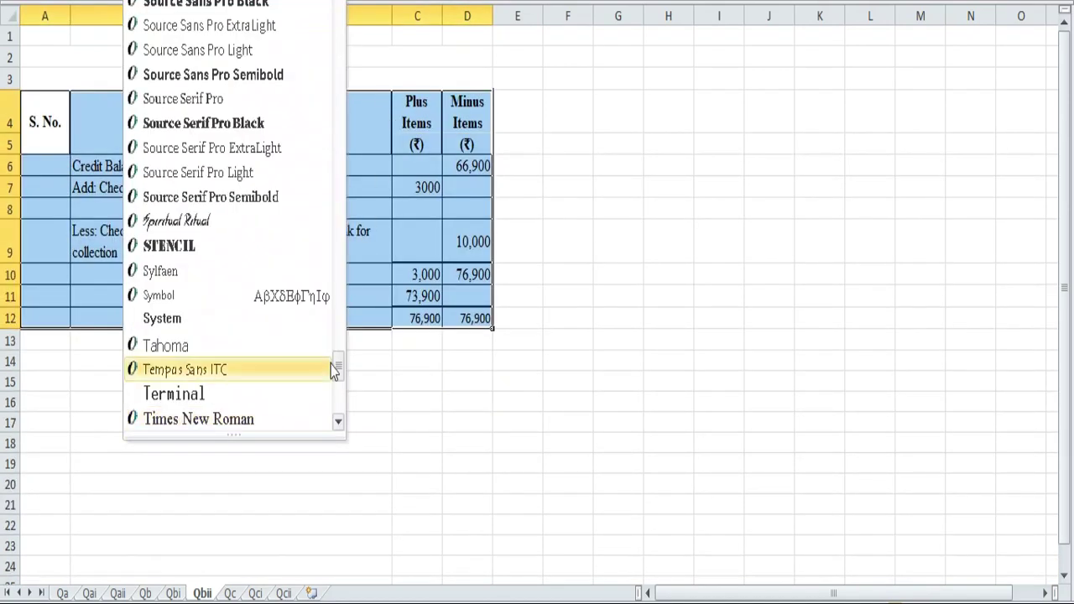
left_click_drag(338, 368, 340, 4)
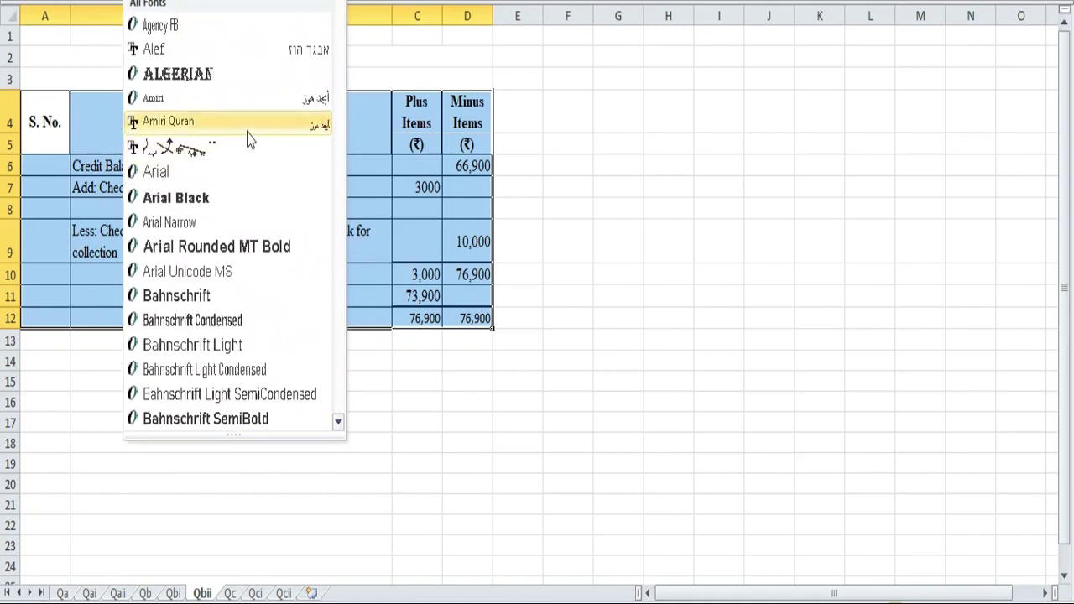
left_click(195, 170)
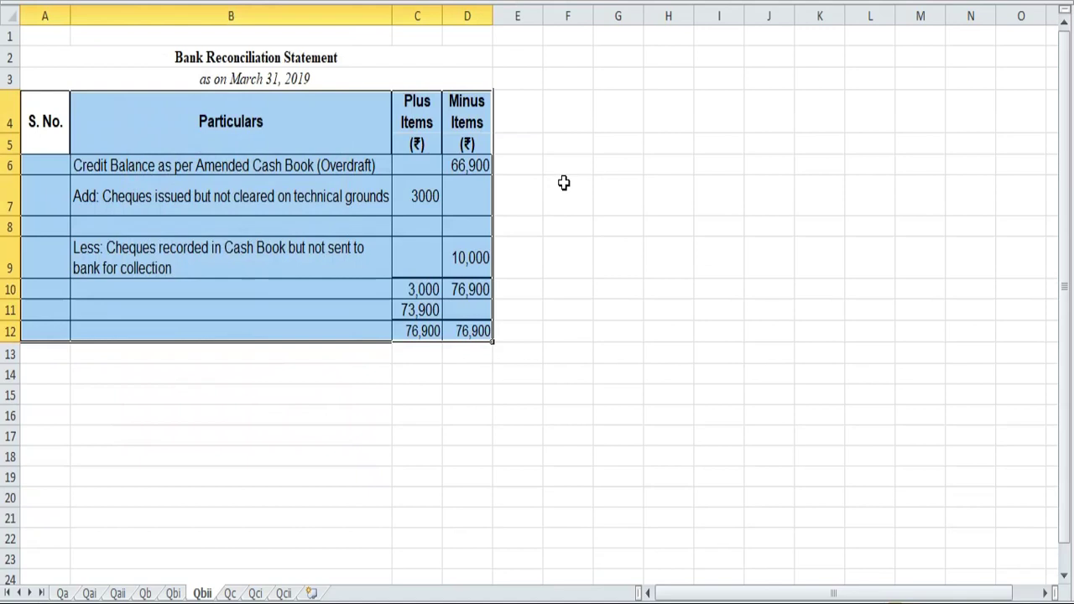
left_click(563, 184)
Enter "Debit Balance as per Pass Book (Overdraft)" as the particulars in B11
left_click(372, 310)
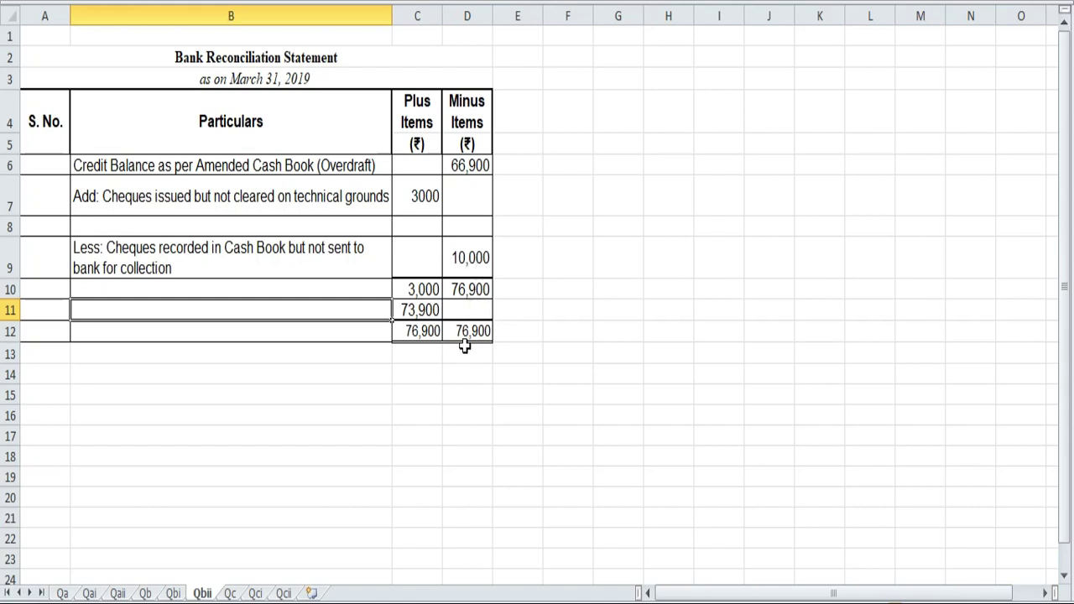
double_click(191, 315)
type("Debit Balanc")
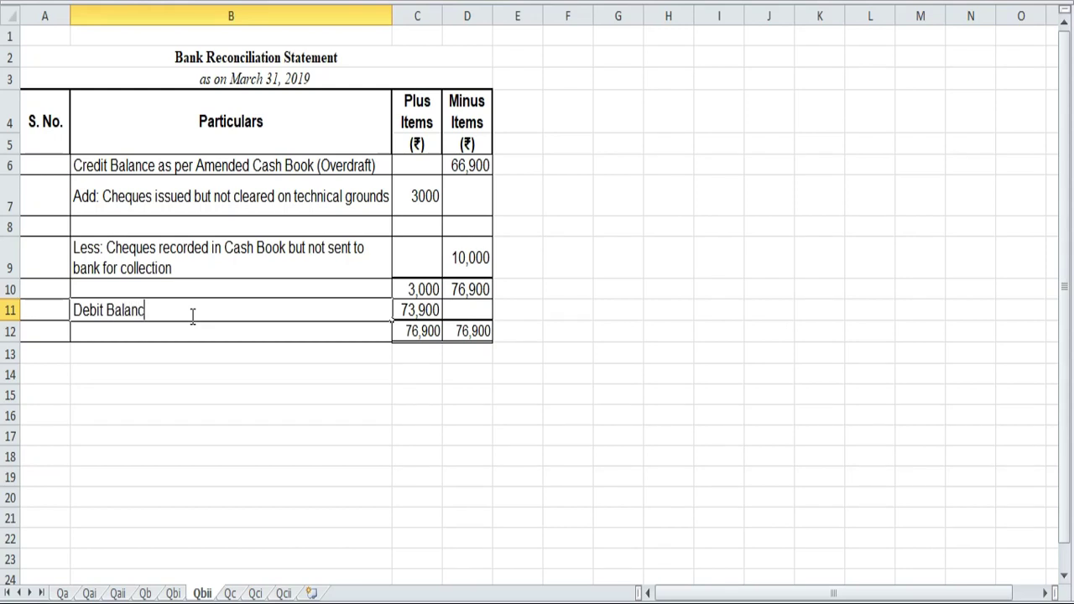
type("e as per Pass Book (Overd")
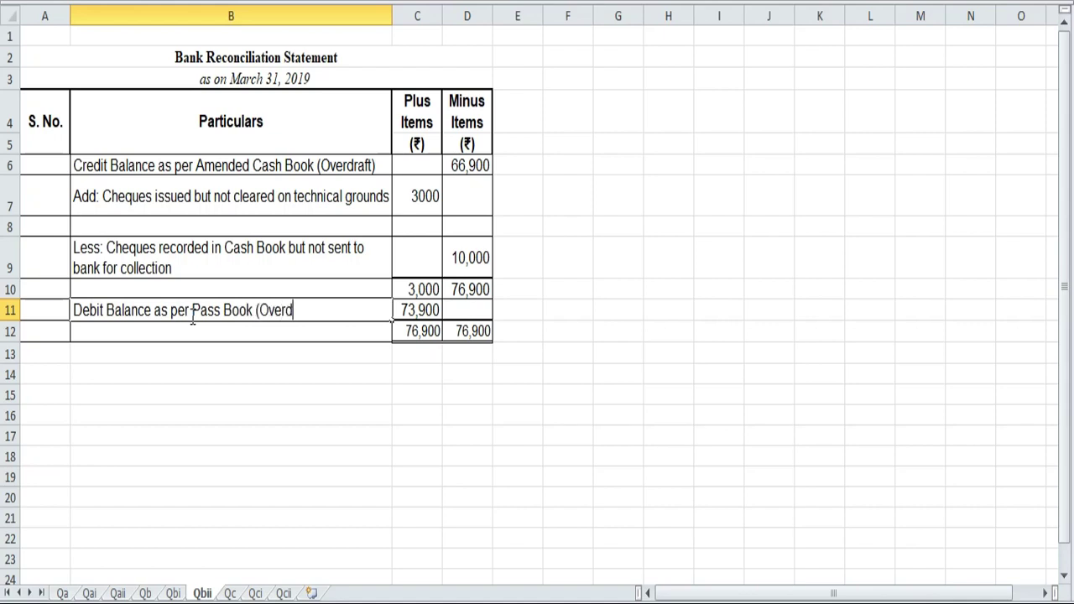
type("raft)")
Note the working figures 76,900 (-) in D16 and 3000(+) in D17 below the statement
left_click(475, 415)
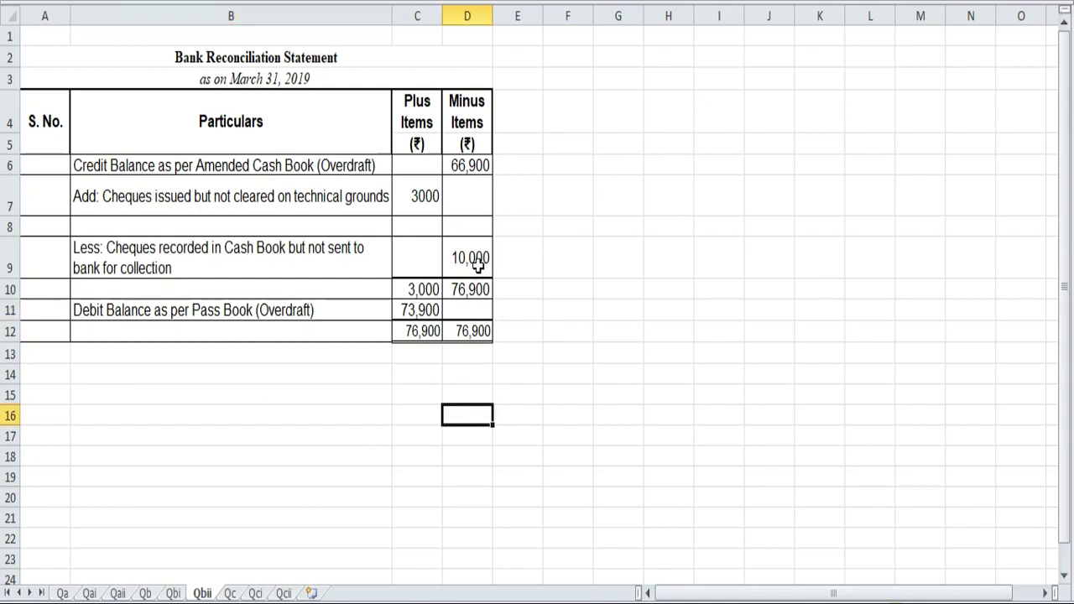
type("7")
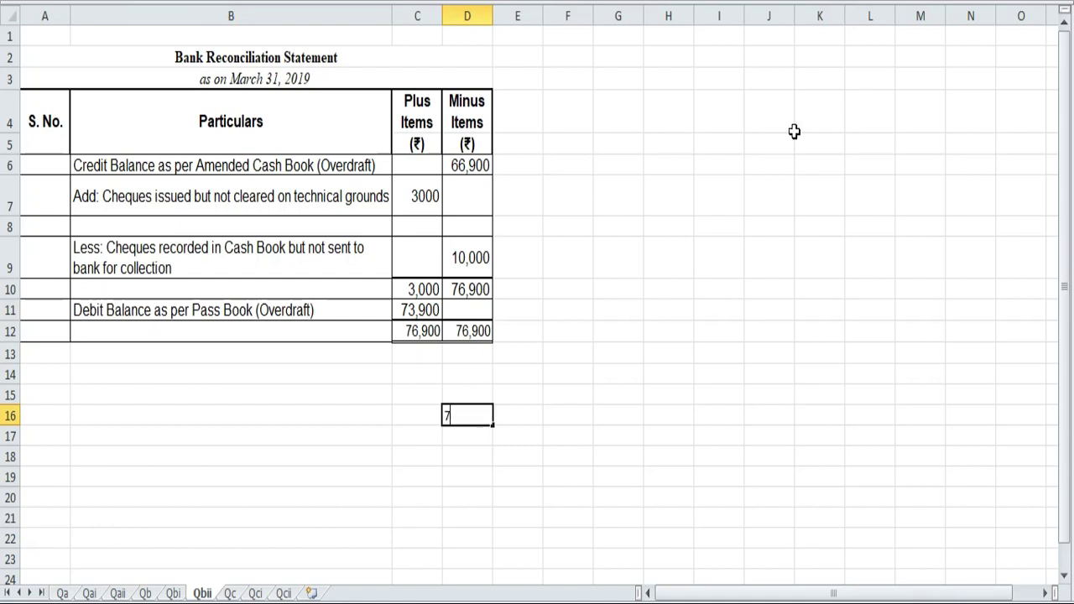
type("6,900 (-")
key("Return")
type("30")
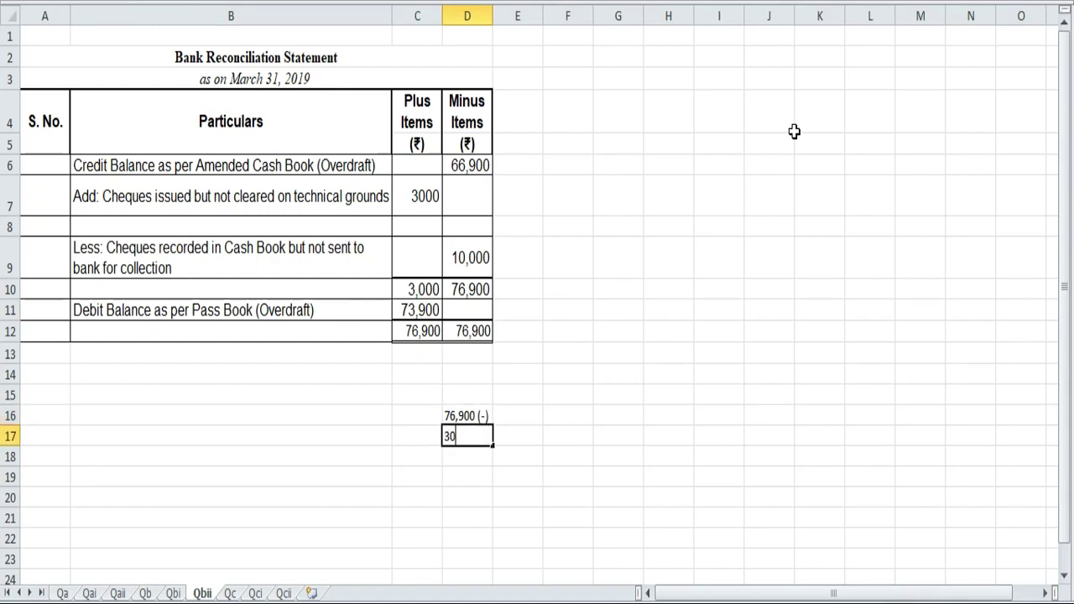
type("00(+")
left_click(471, 415)
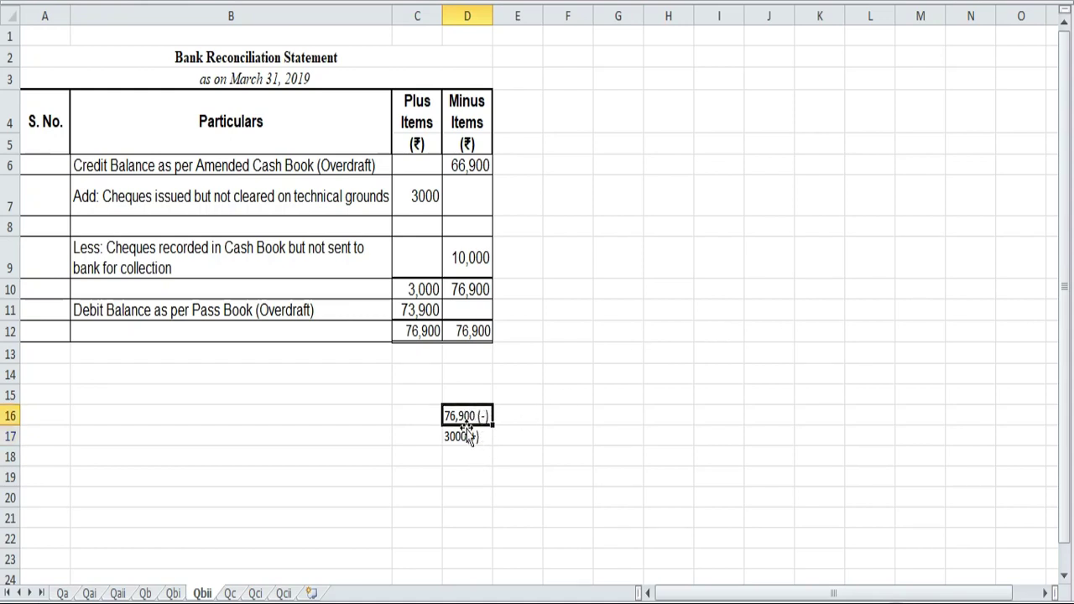
left_click(424, 311)
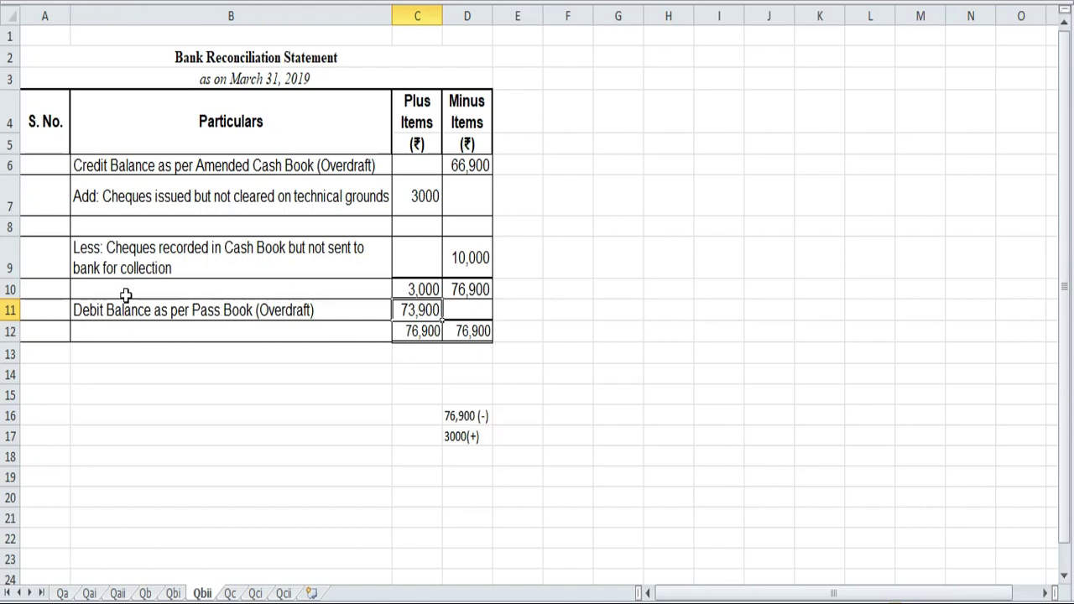
Clear the working figures from D16:D17
left_click(463, 423)
left_click_drag(463, 424, 463, 436)
key("Delete")
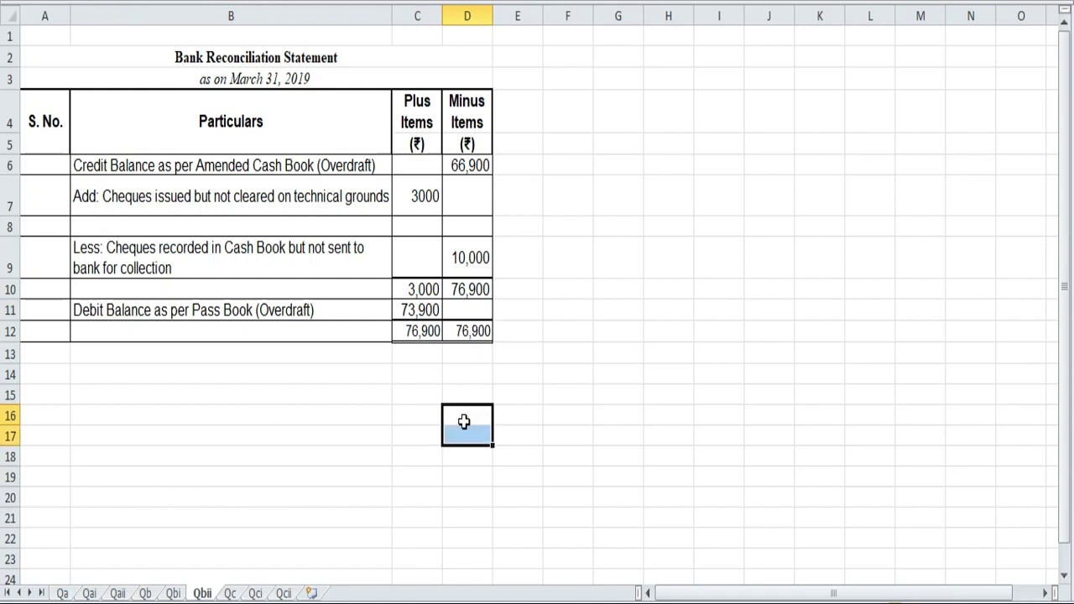
Center the debit-side bank amounts in D8:D13 of the amended Cash Book on sheet Qbi
left_click(171, 593)
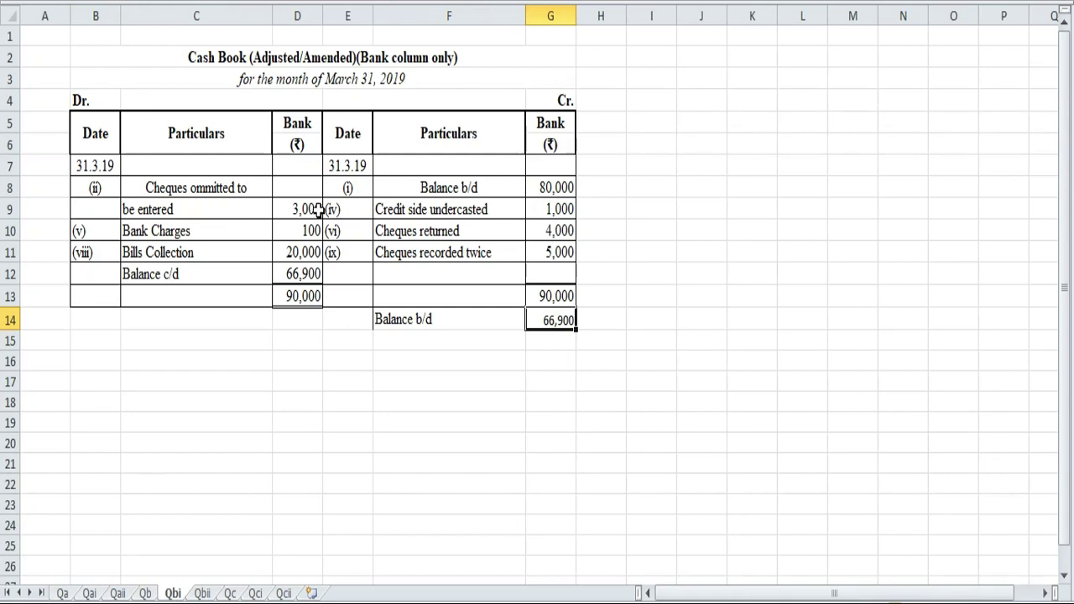
left_click(308, 192)
key("shift+Down")
key("shift+Down")
key("shift+Down")
key("shift+Down")
key("shift+Down")
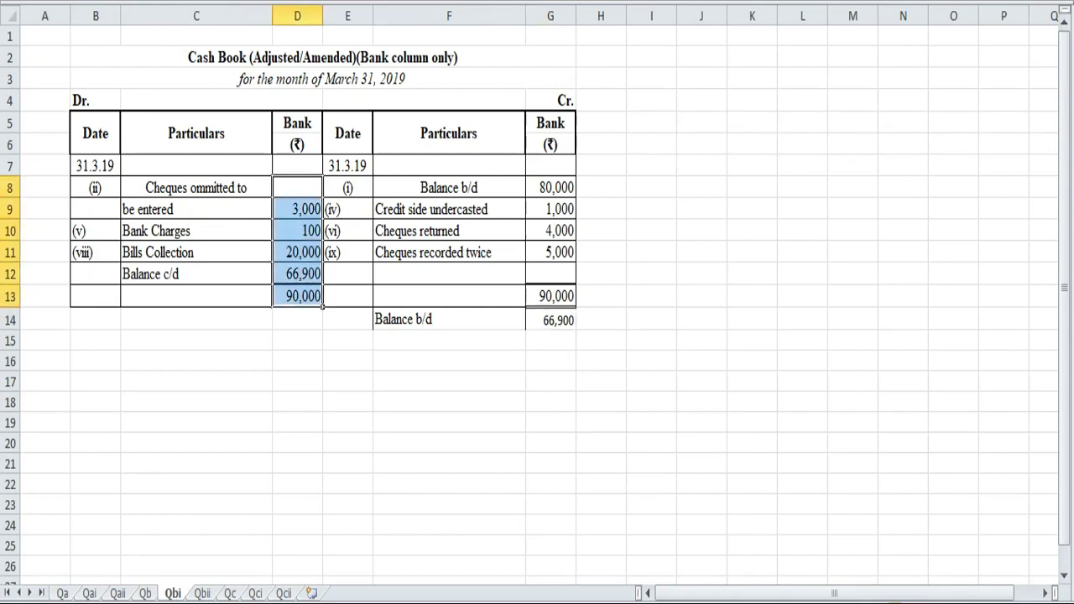
key("alt+h")
key("a")
key("c")
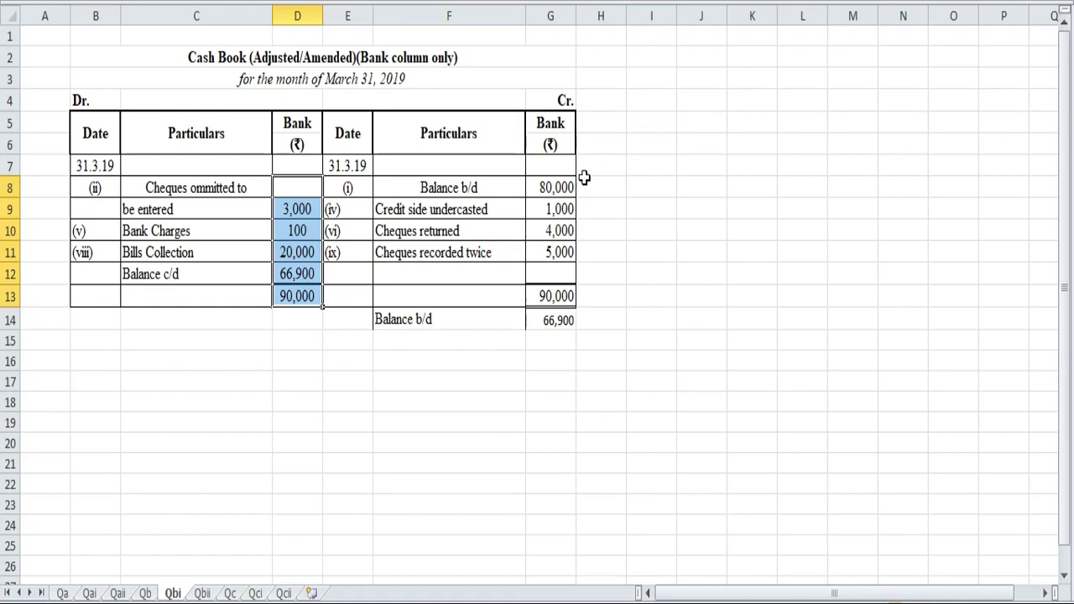
Center the credit-side bank amounts in G8:G14 of the amended Cash Book
left_click(556, 183)
key("shift+Down")
key("shift+Down")
key("shift+Down")
key("shift+Down")
key("shift+Down")
key("shift+Down")
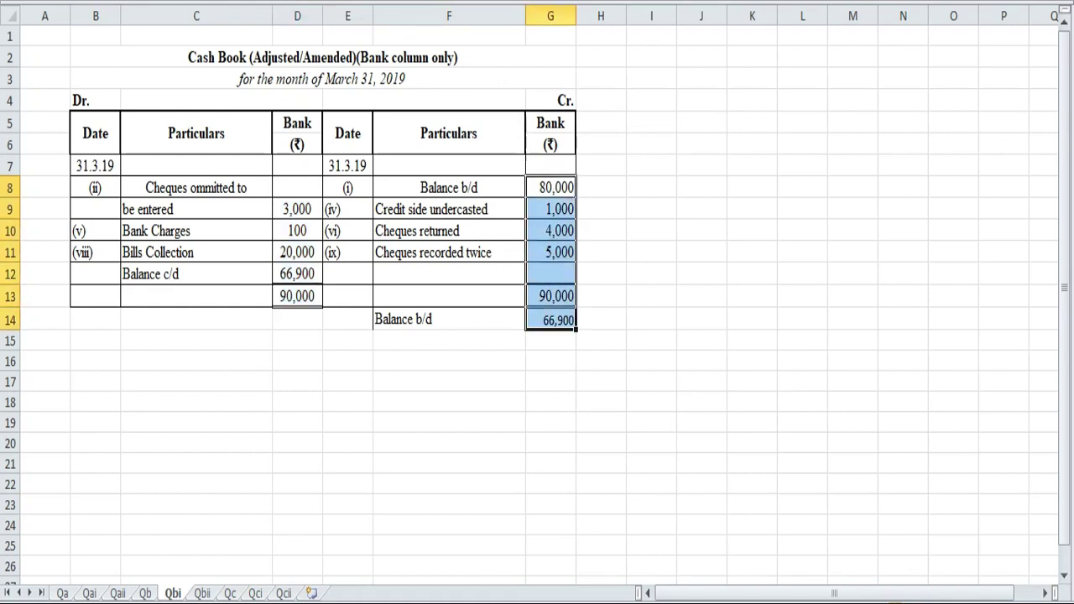
key("alt+h")
key("a")
key("c")
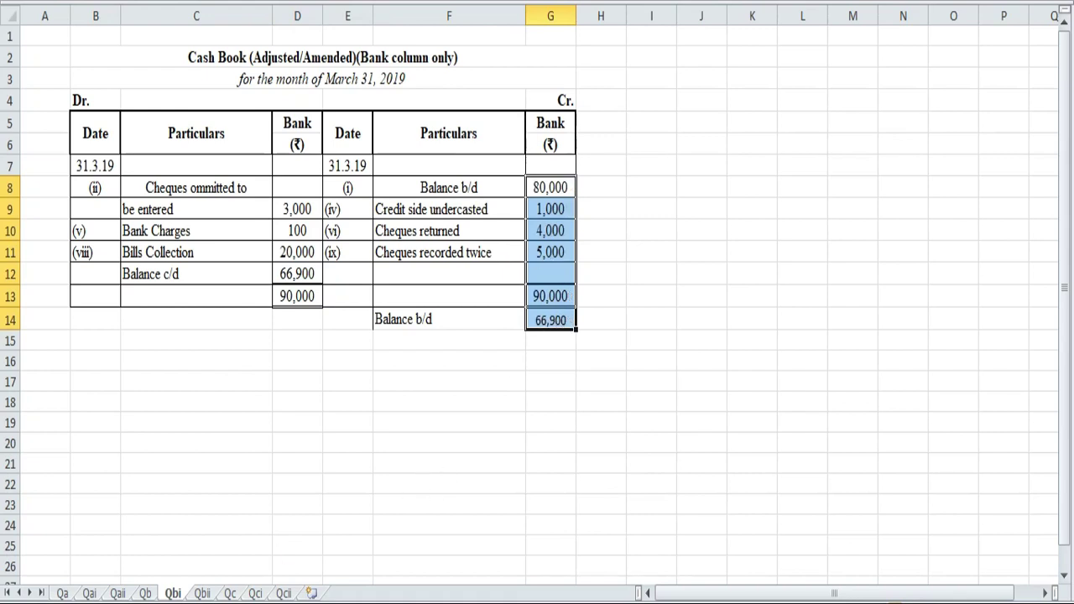
Edit the plus item in C7 of sheet Qbii to read 3,000 with a thousands separator
left_click(201, 594)
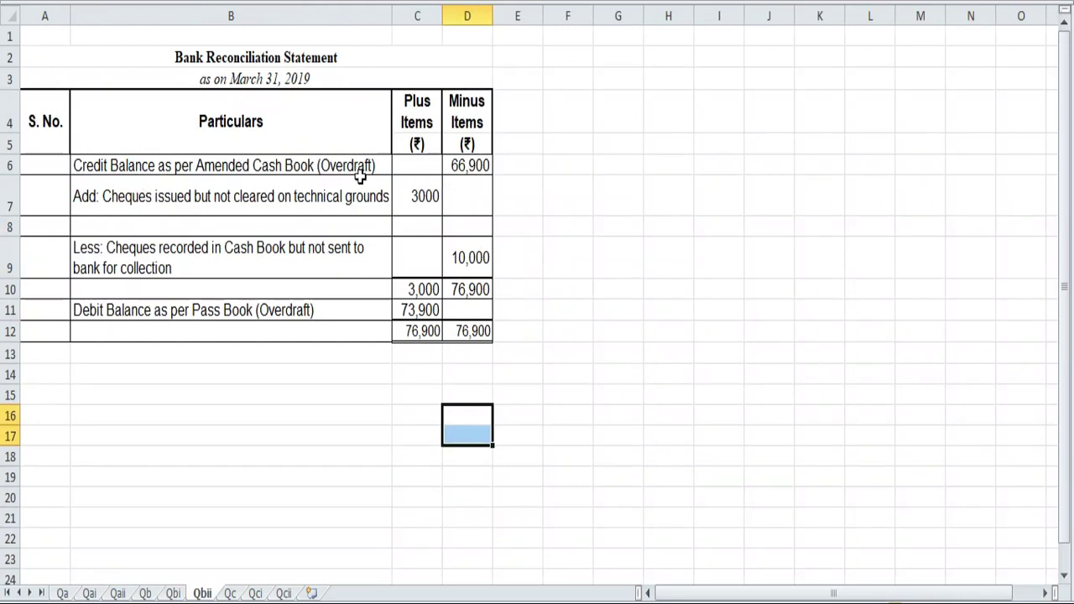
left_click(420, 199)
double_click(420, 199)
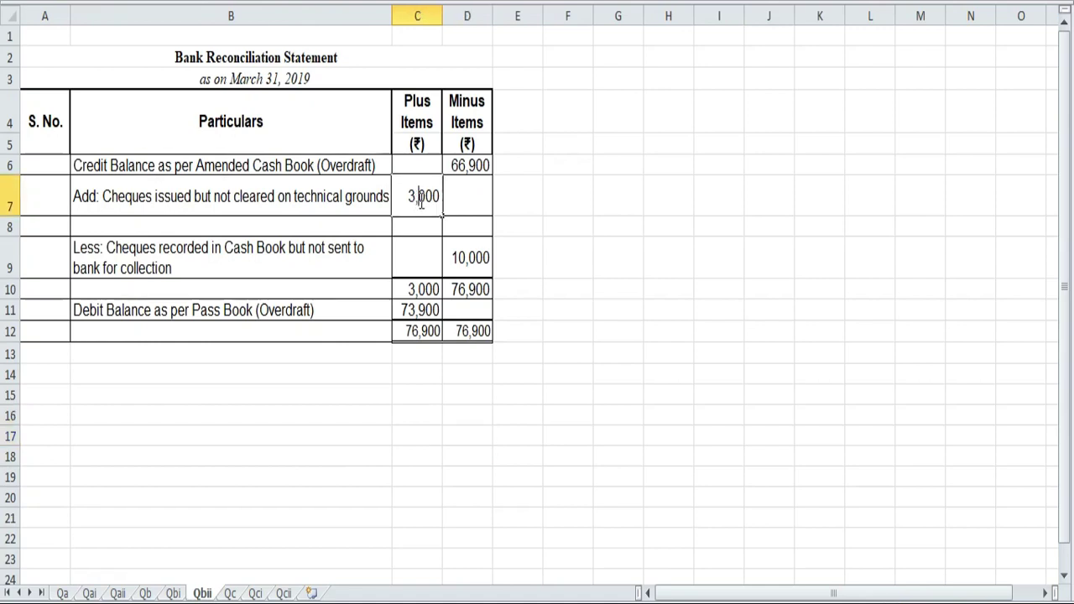